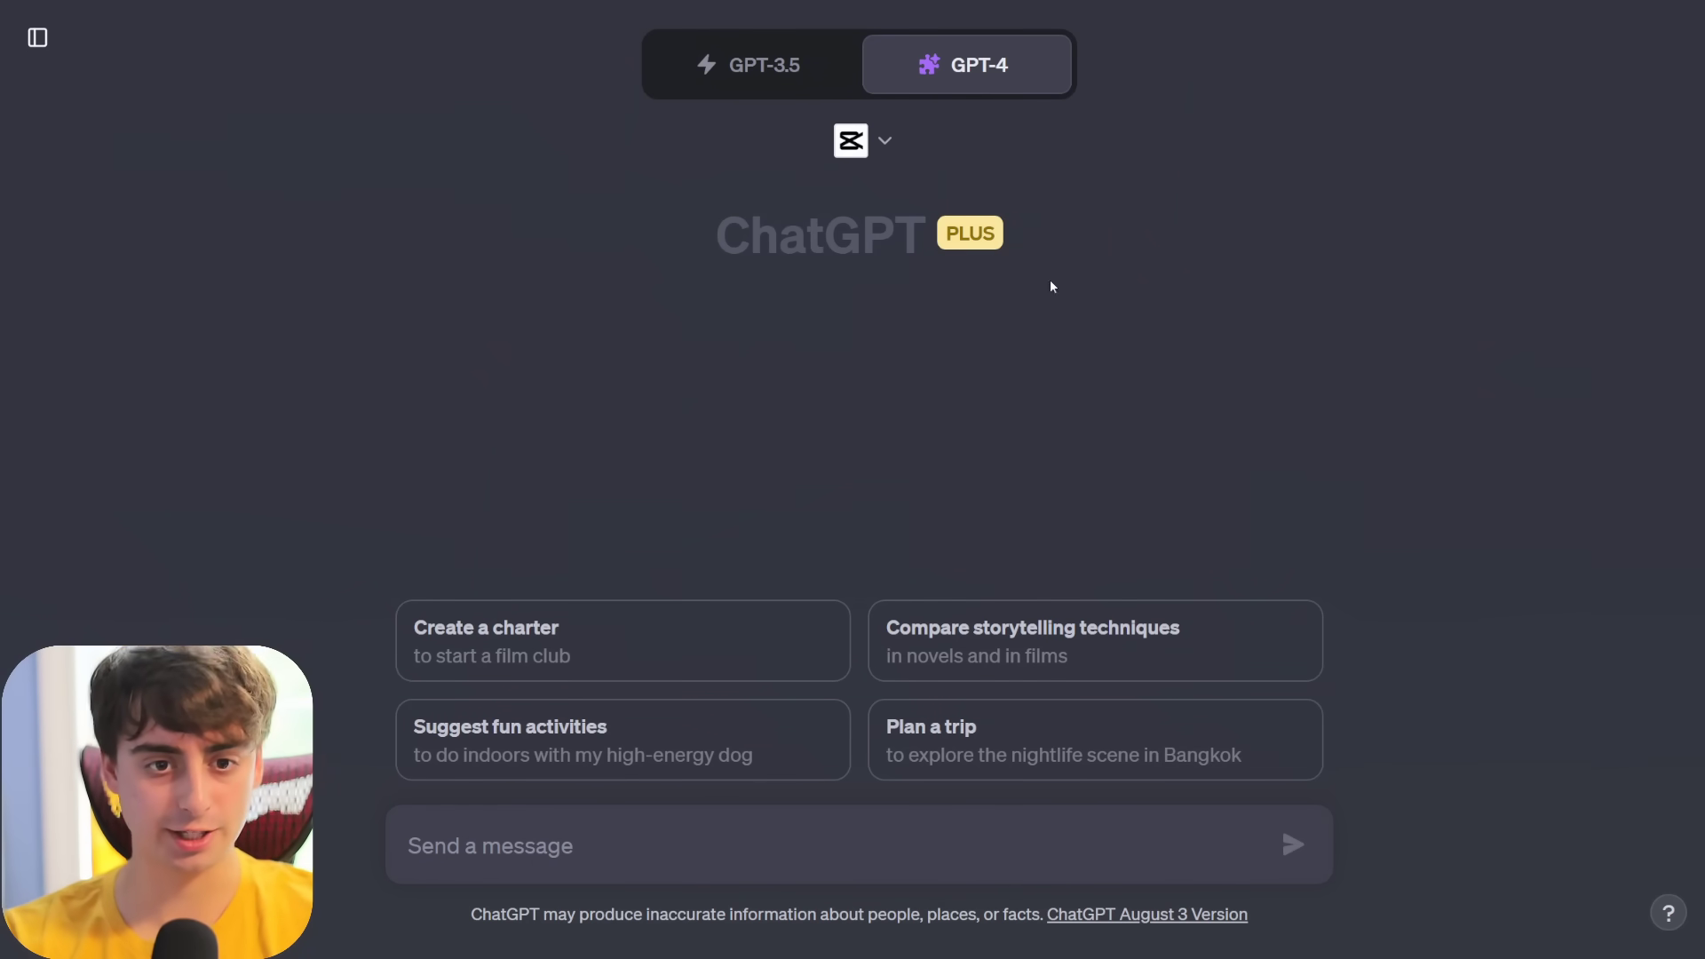
# - Look over the list of available ChatGPT plugins, then close it
pyautogui.moveTo(977, 91)
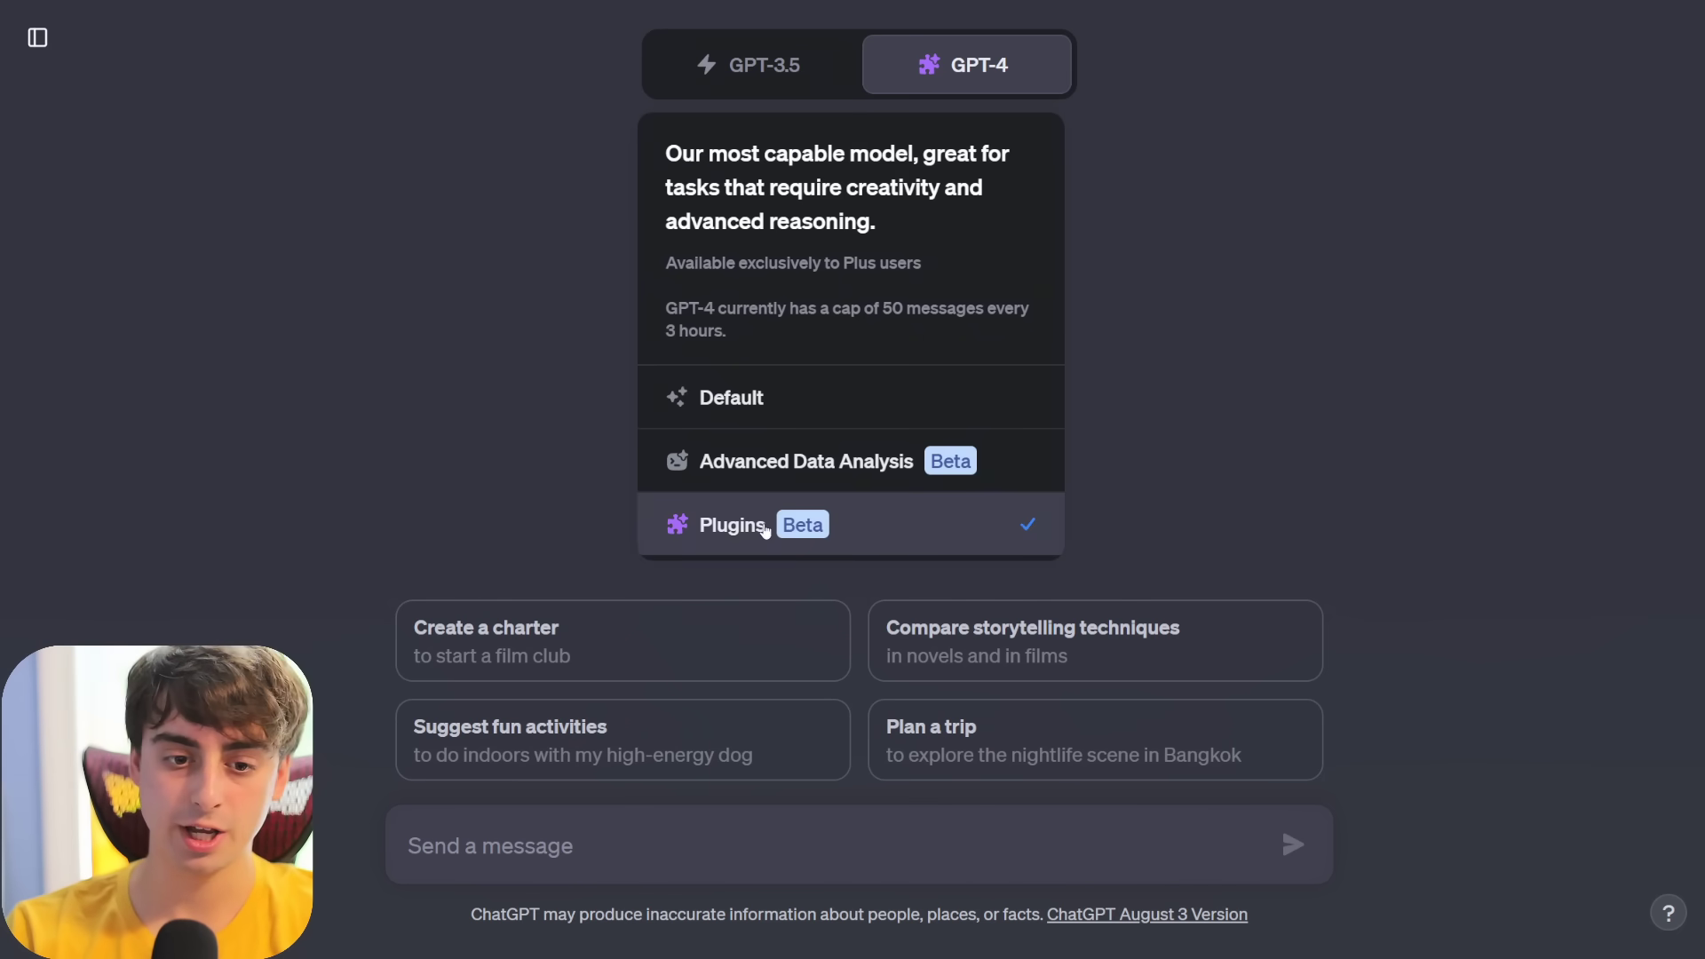
pyautogui.moveTo(887, 104)
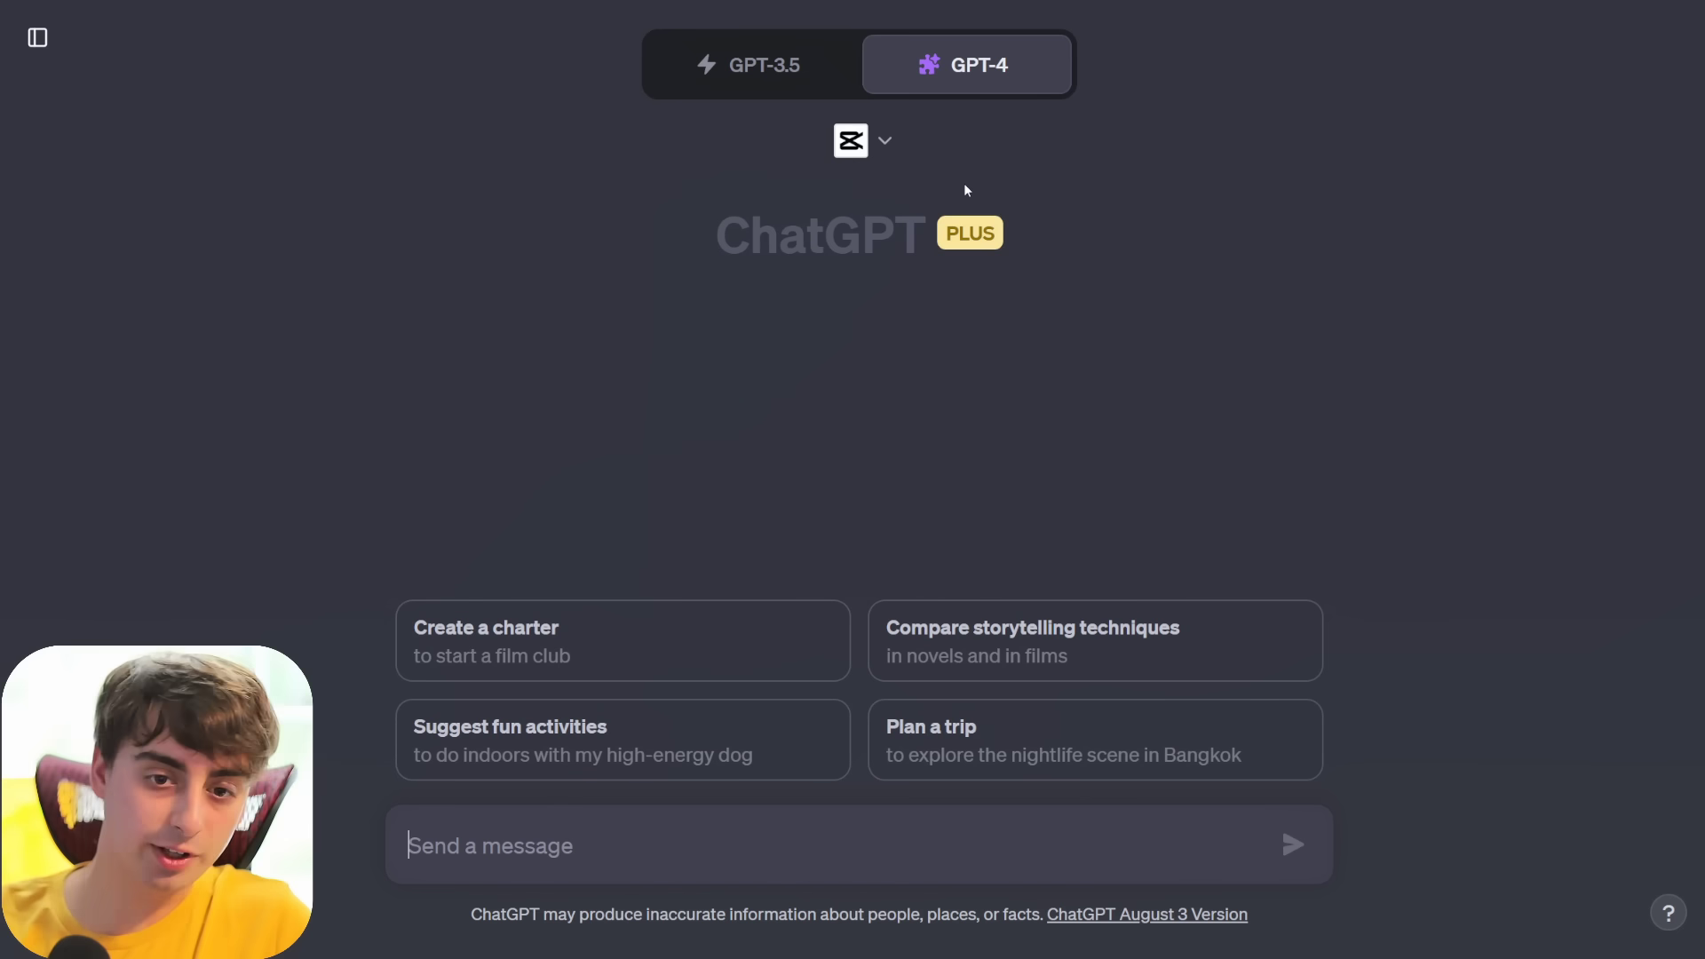
pyautogui.click(870, 143)
pyautogui.scroll(-3, 898, 484)
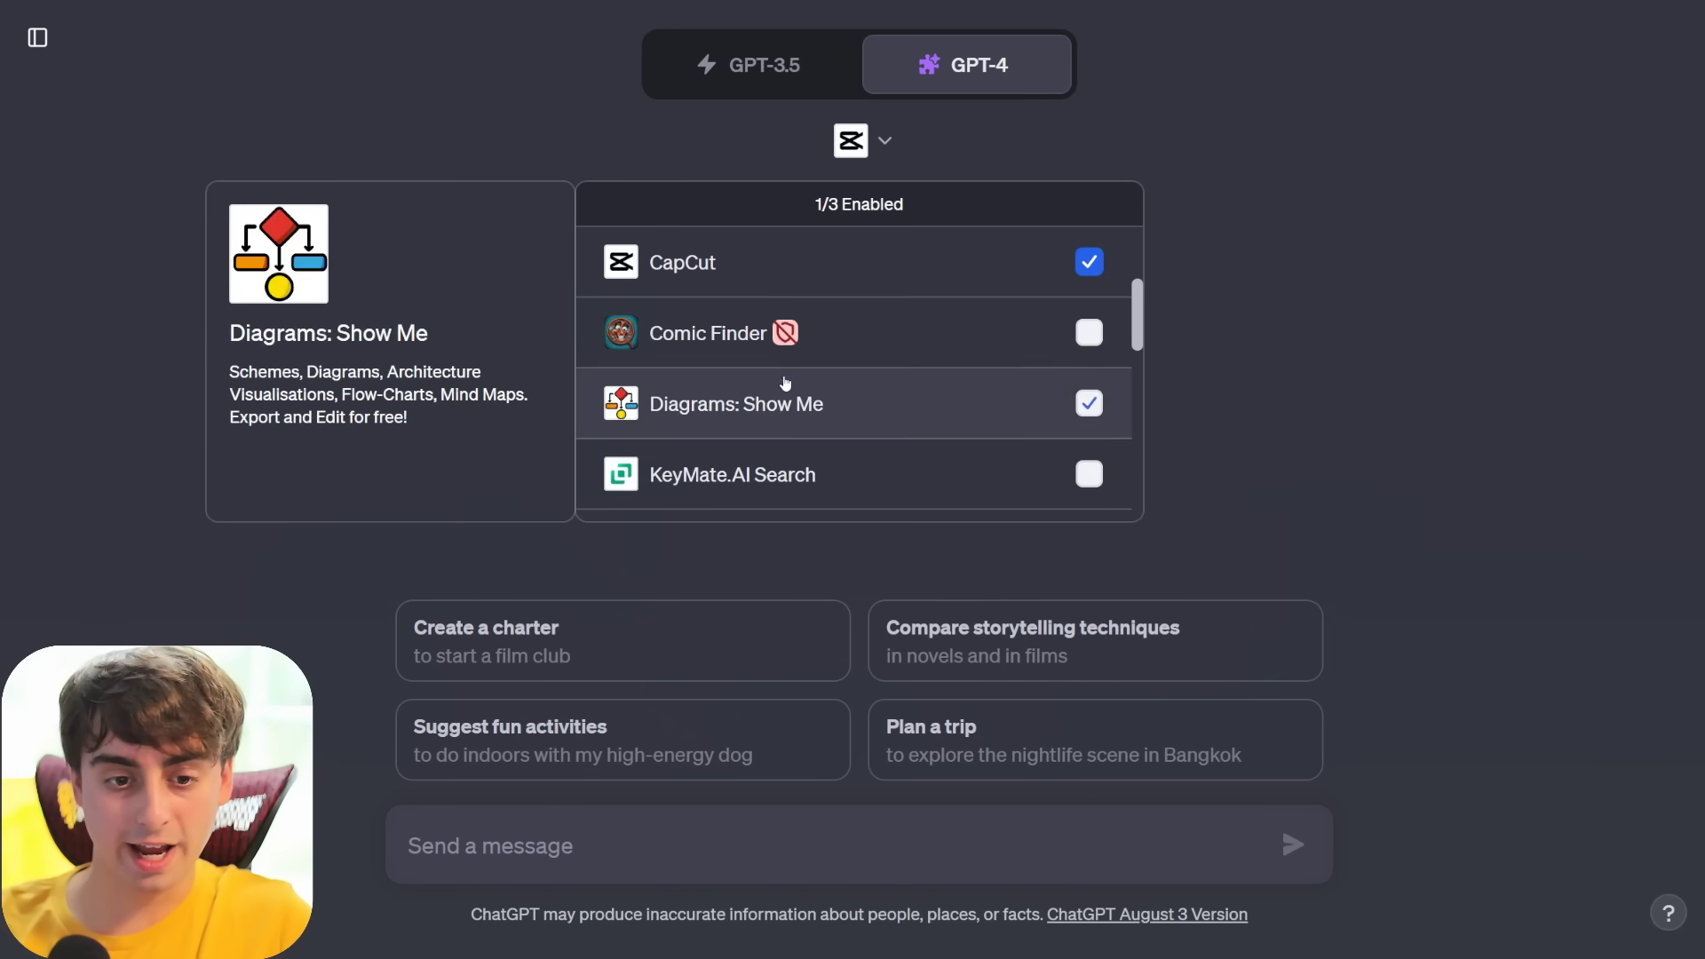
pyautogui.scroll(1, 772, 372)
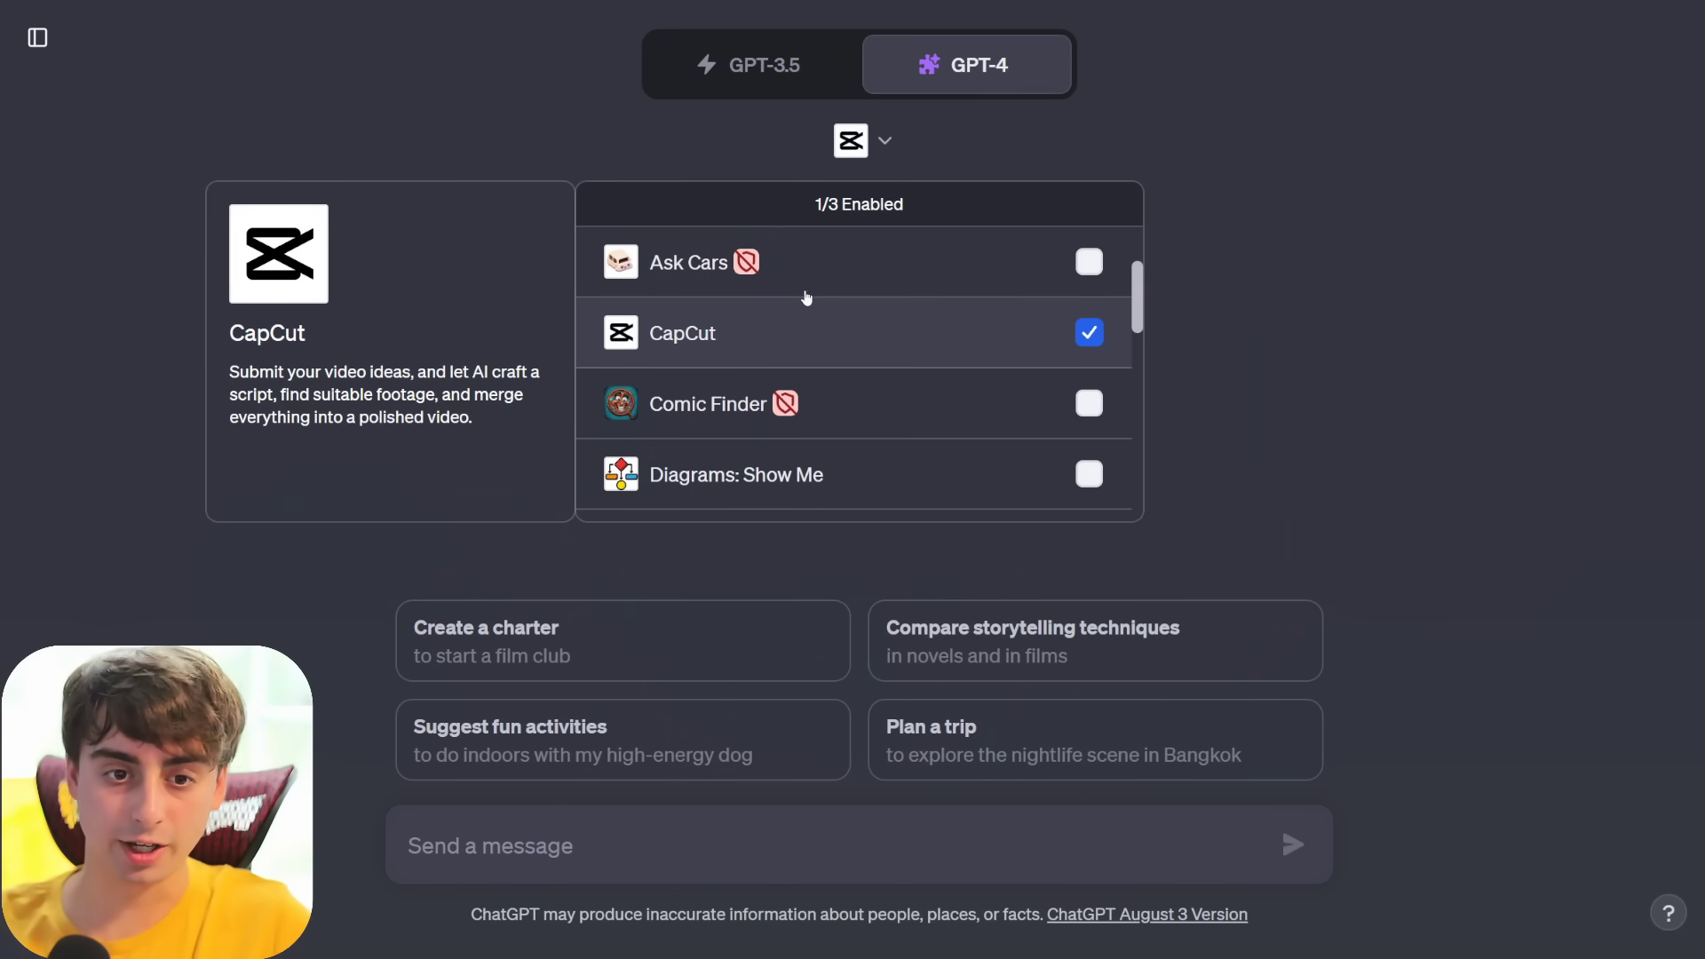
pyautogui.scroll(1, 803, 289)
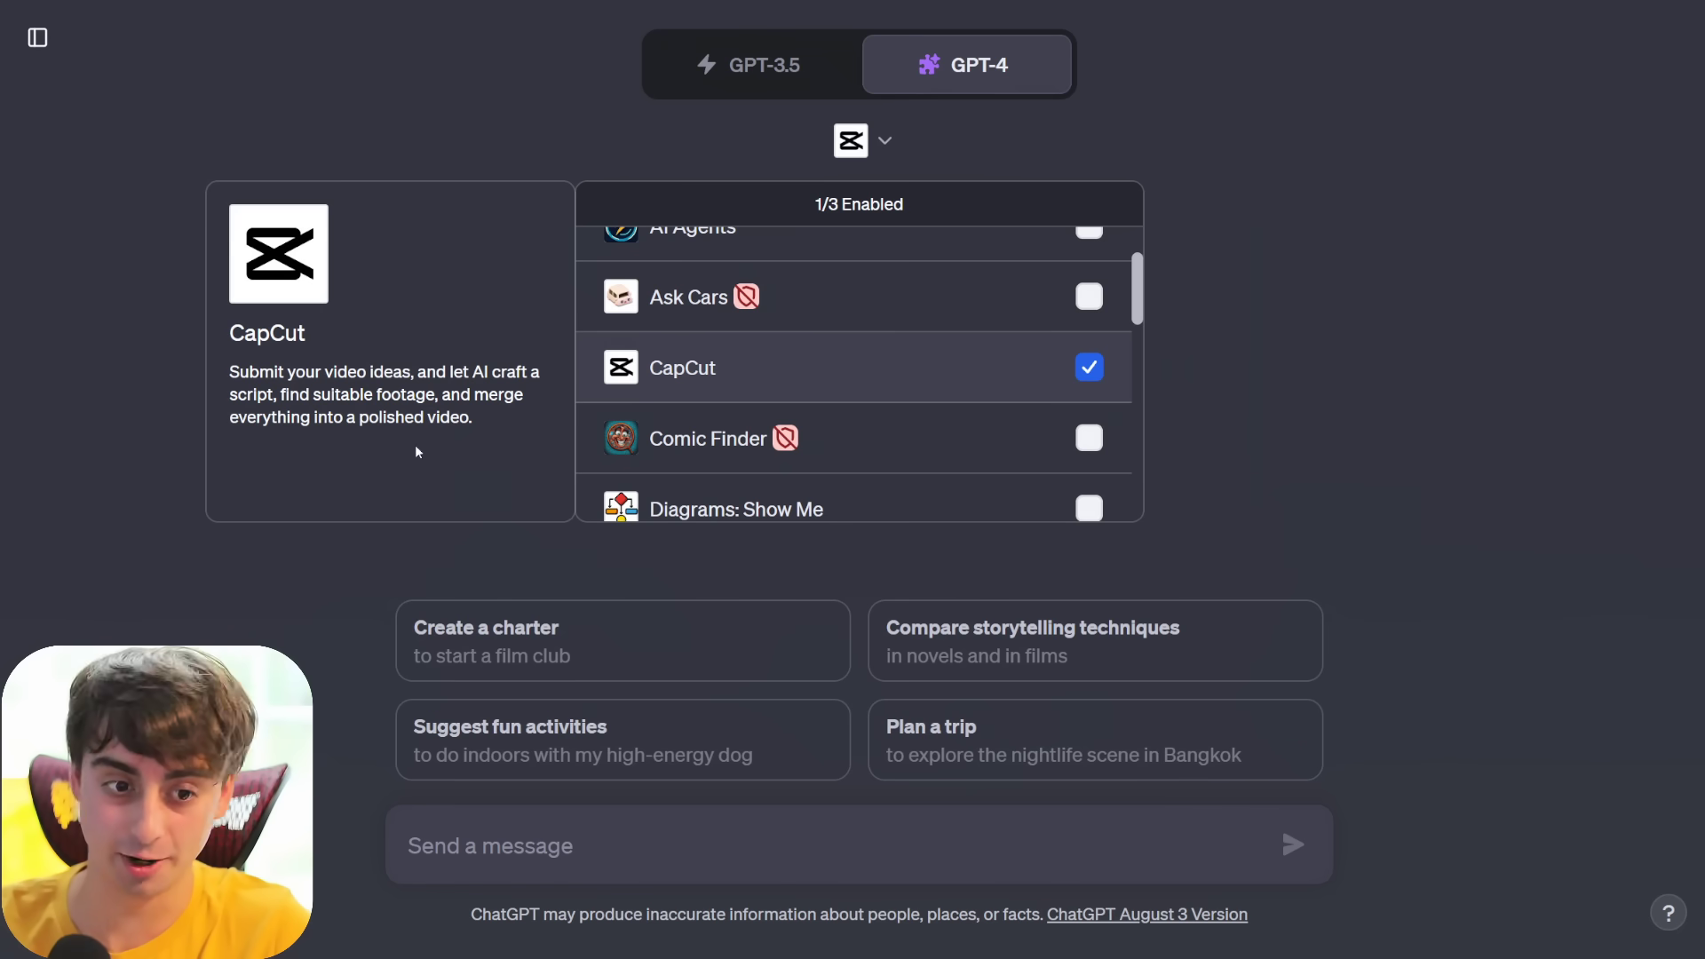
pyautogui.click(1397, 272)
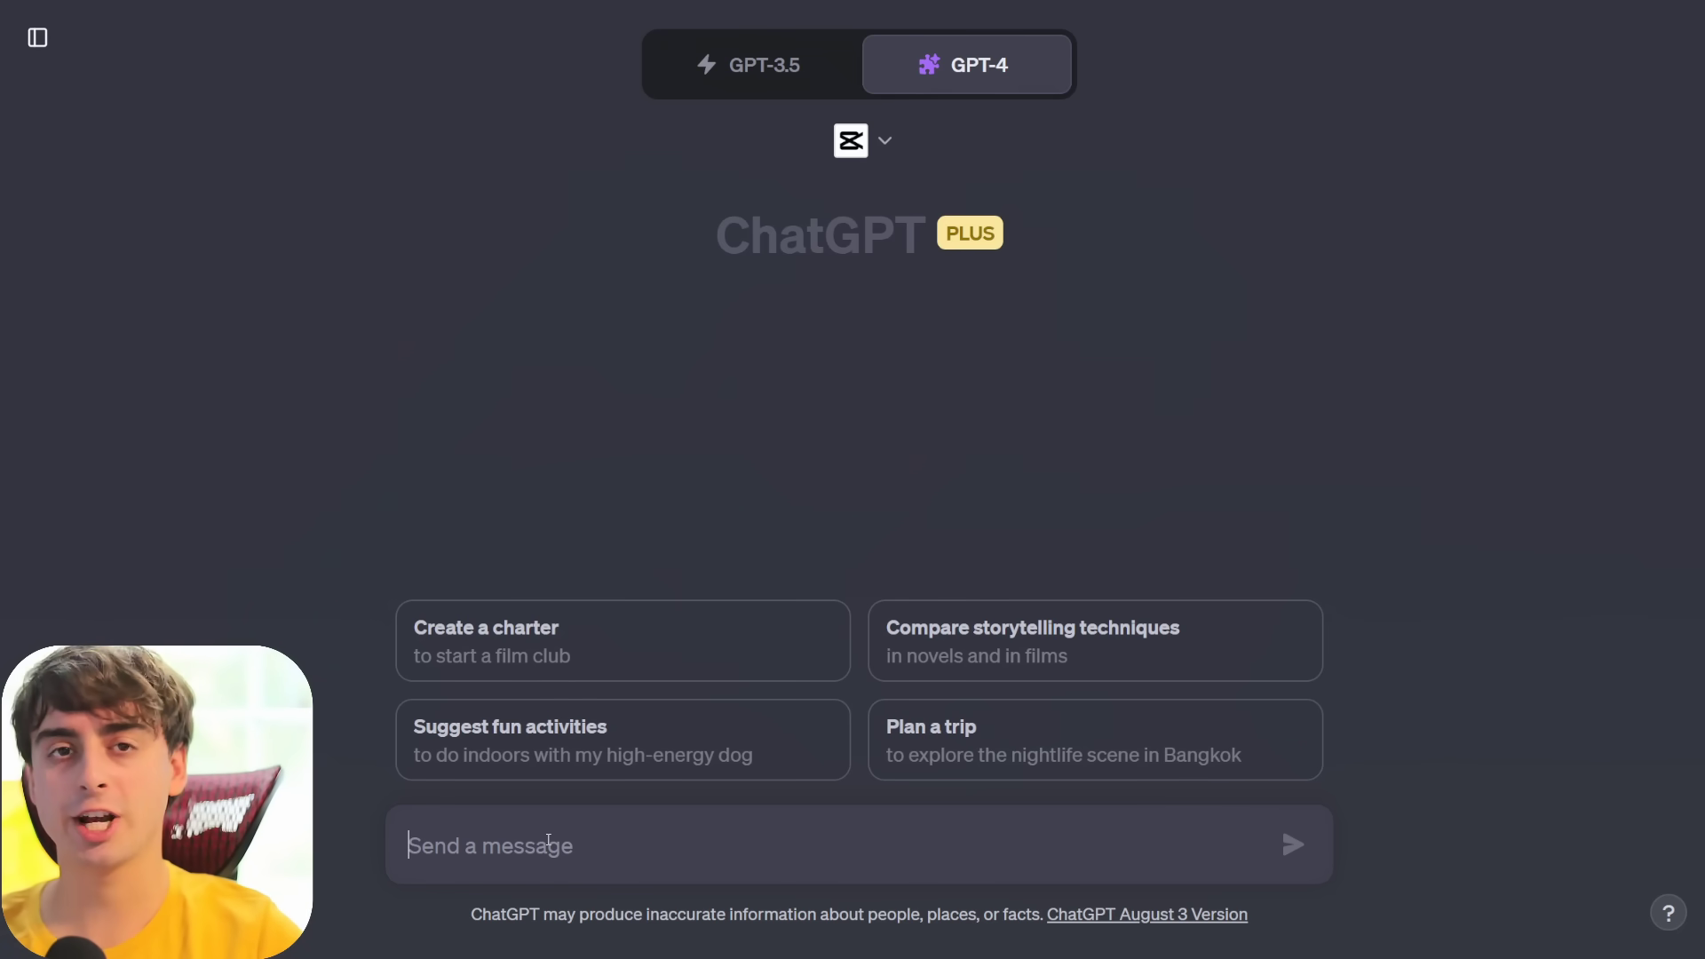
# - Send 'can you create a video for me?', then ask for a captivating TikTok video on weird and surprising animal facts
pyautogui.write('can you create a video for me?')
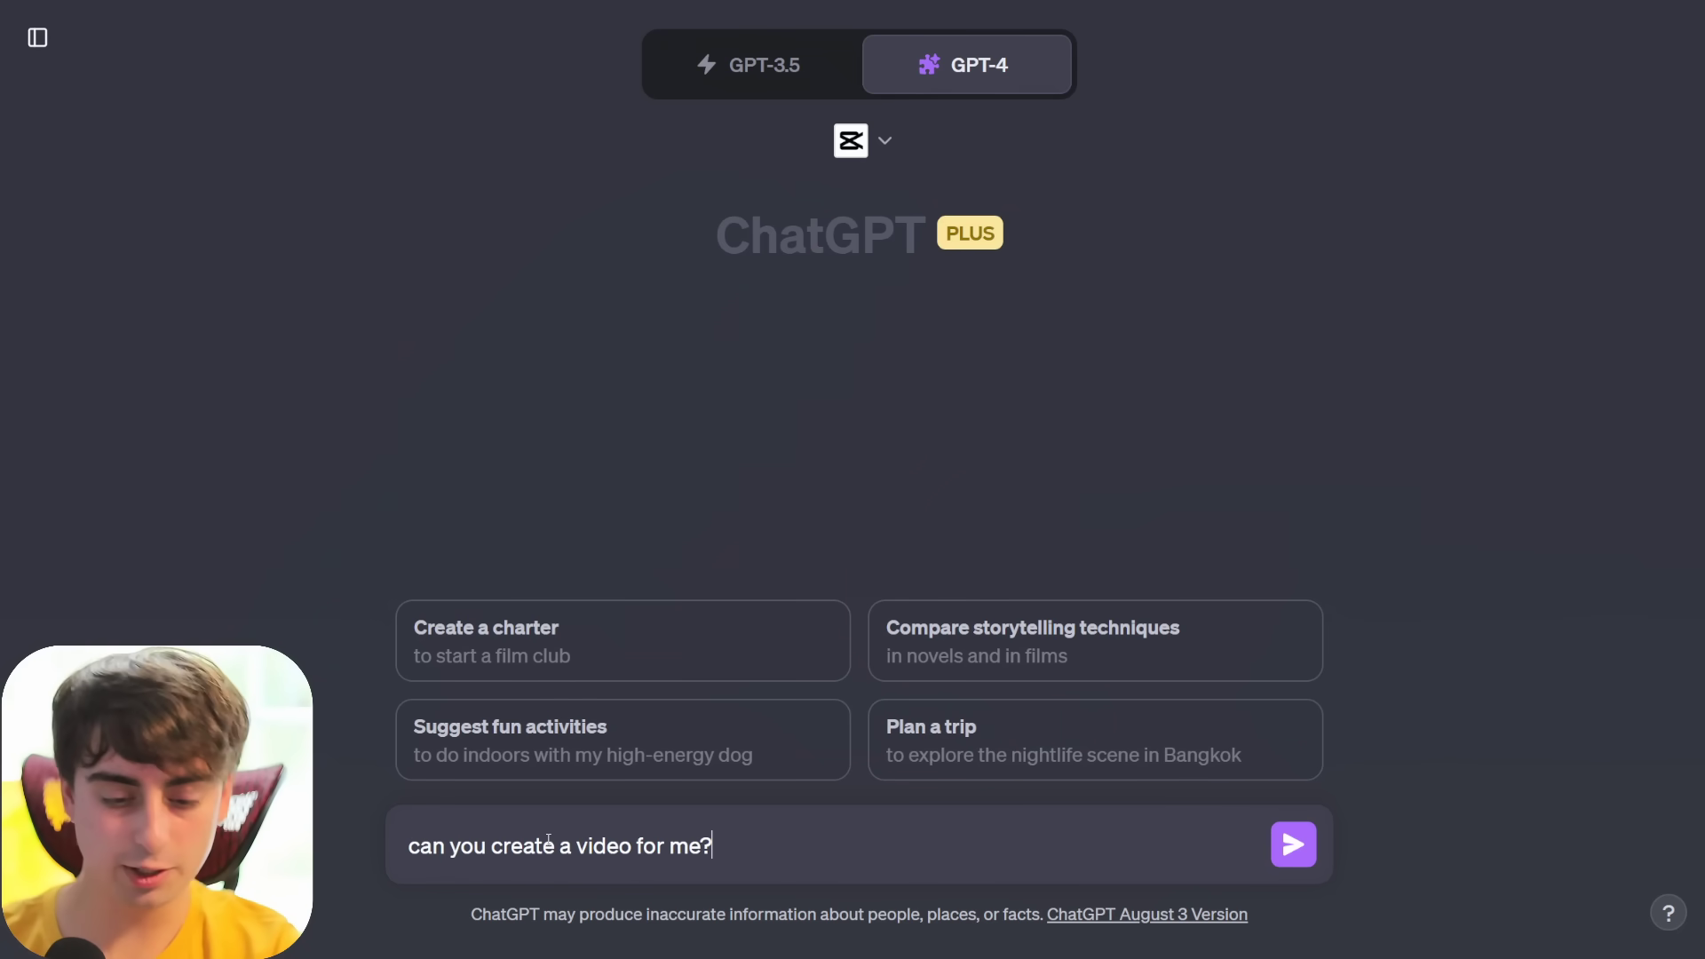
pyautogui.press('Return')
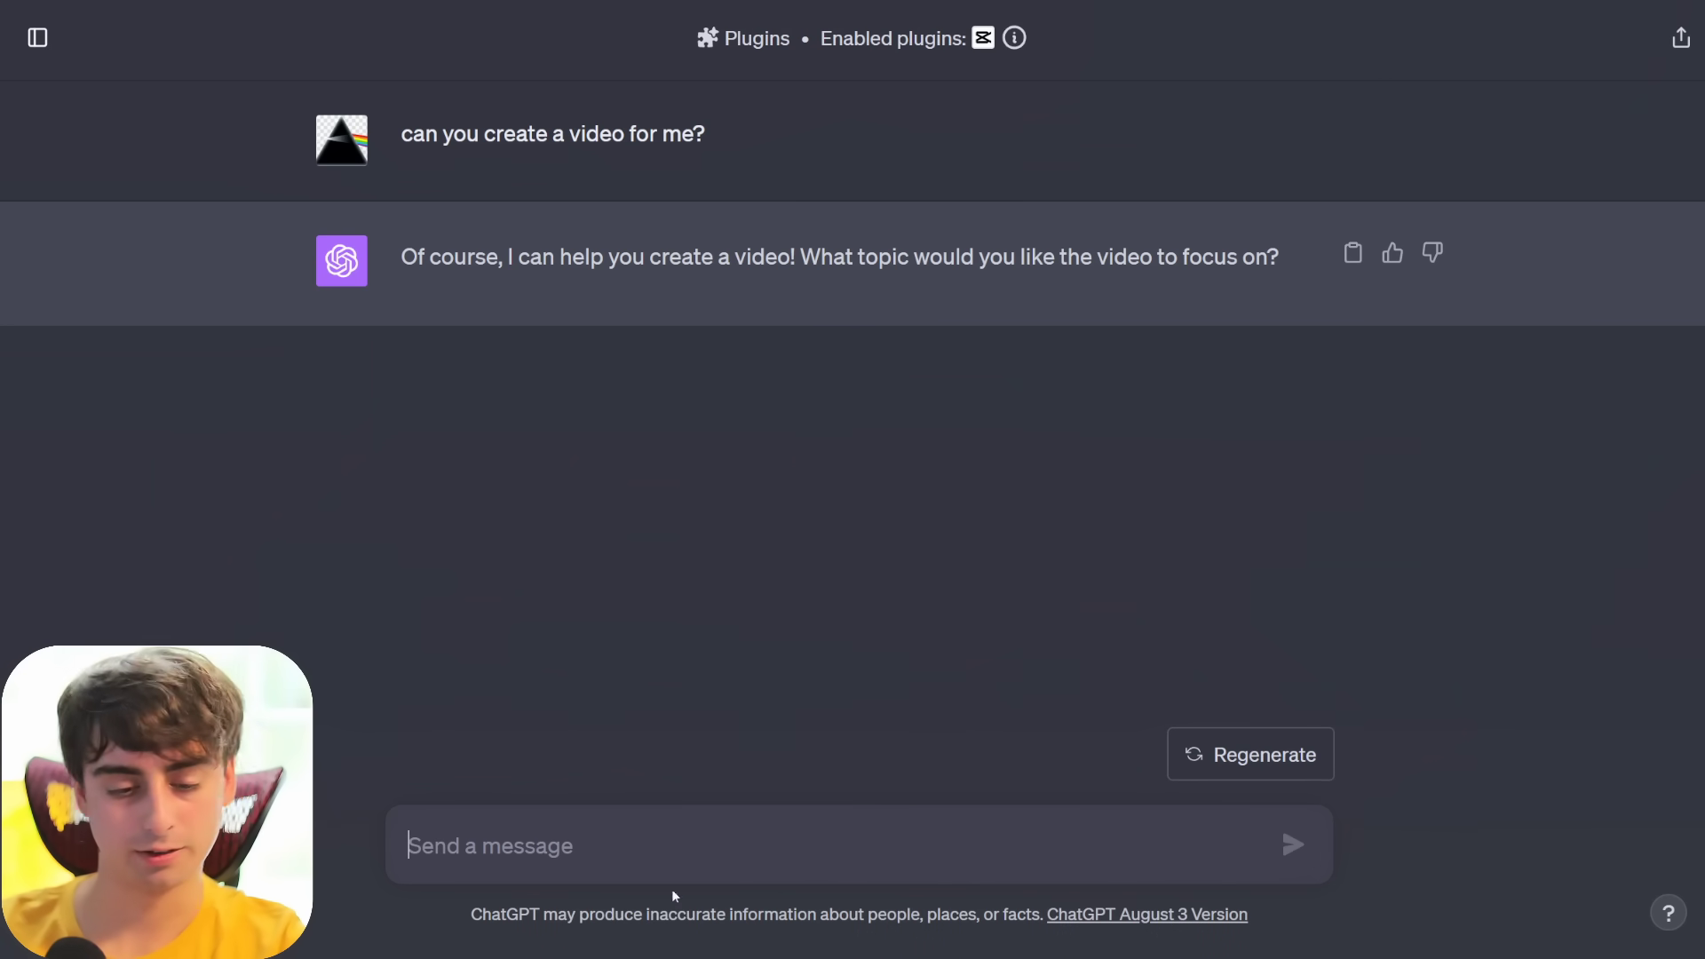
pyautogui.write("Well I don't know for sure, all")
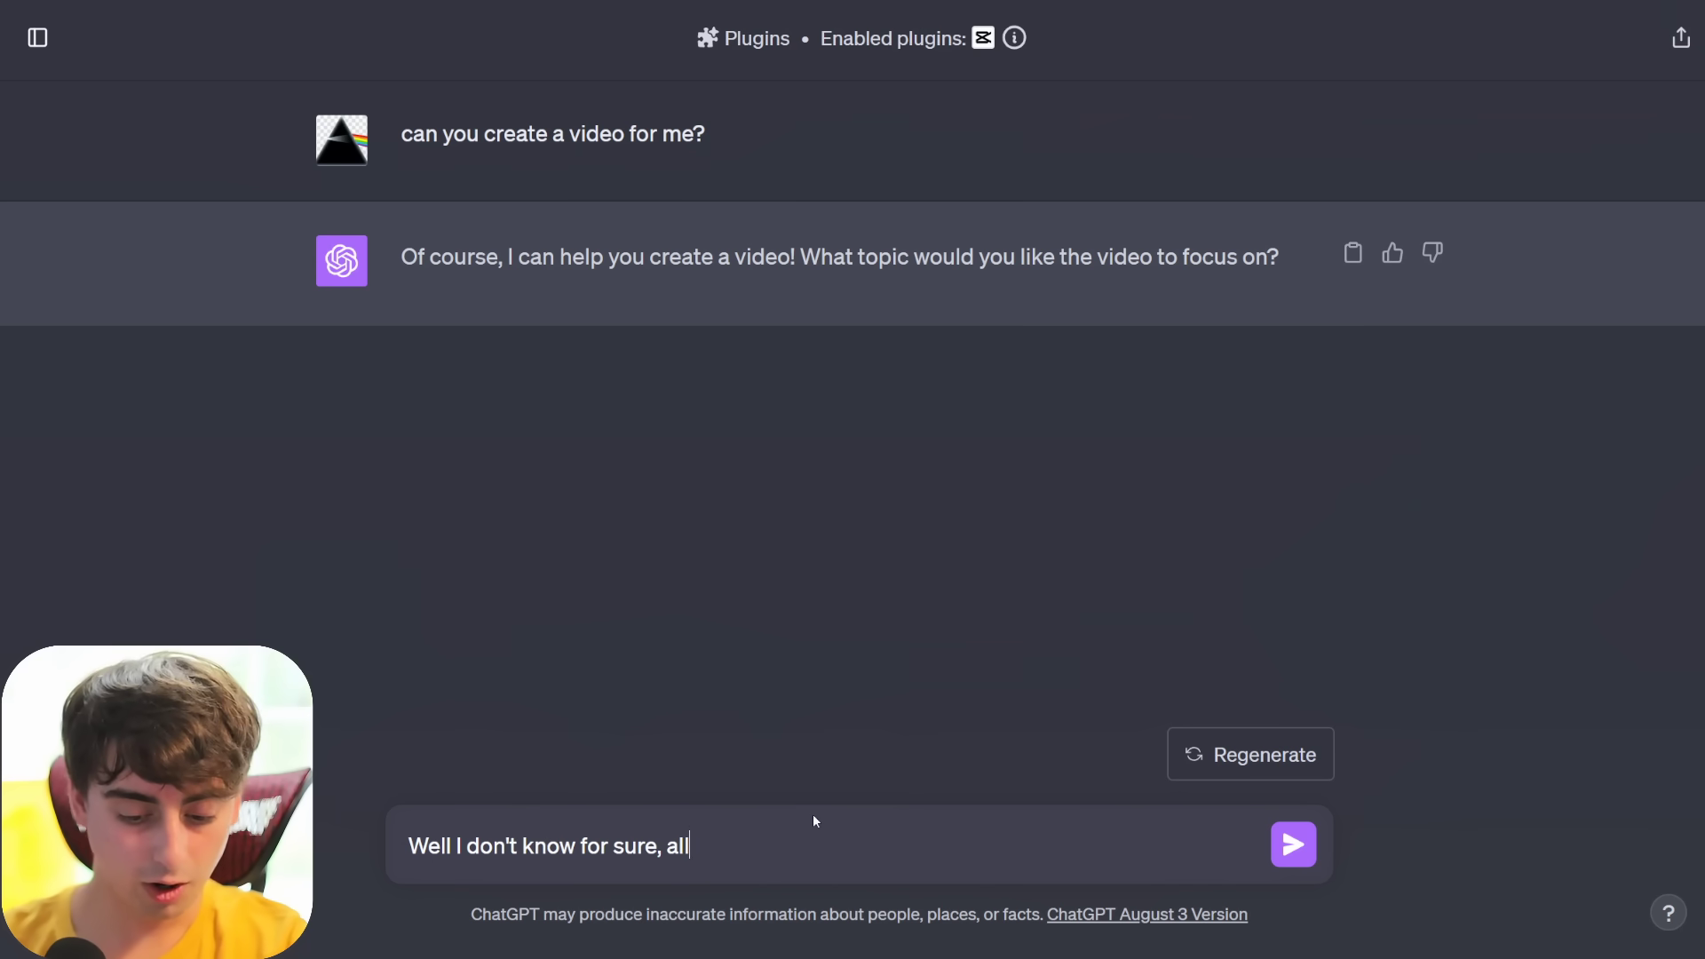
pyautogui.write(' I know is that')
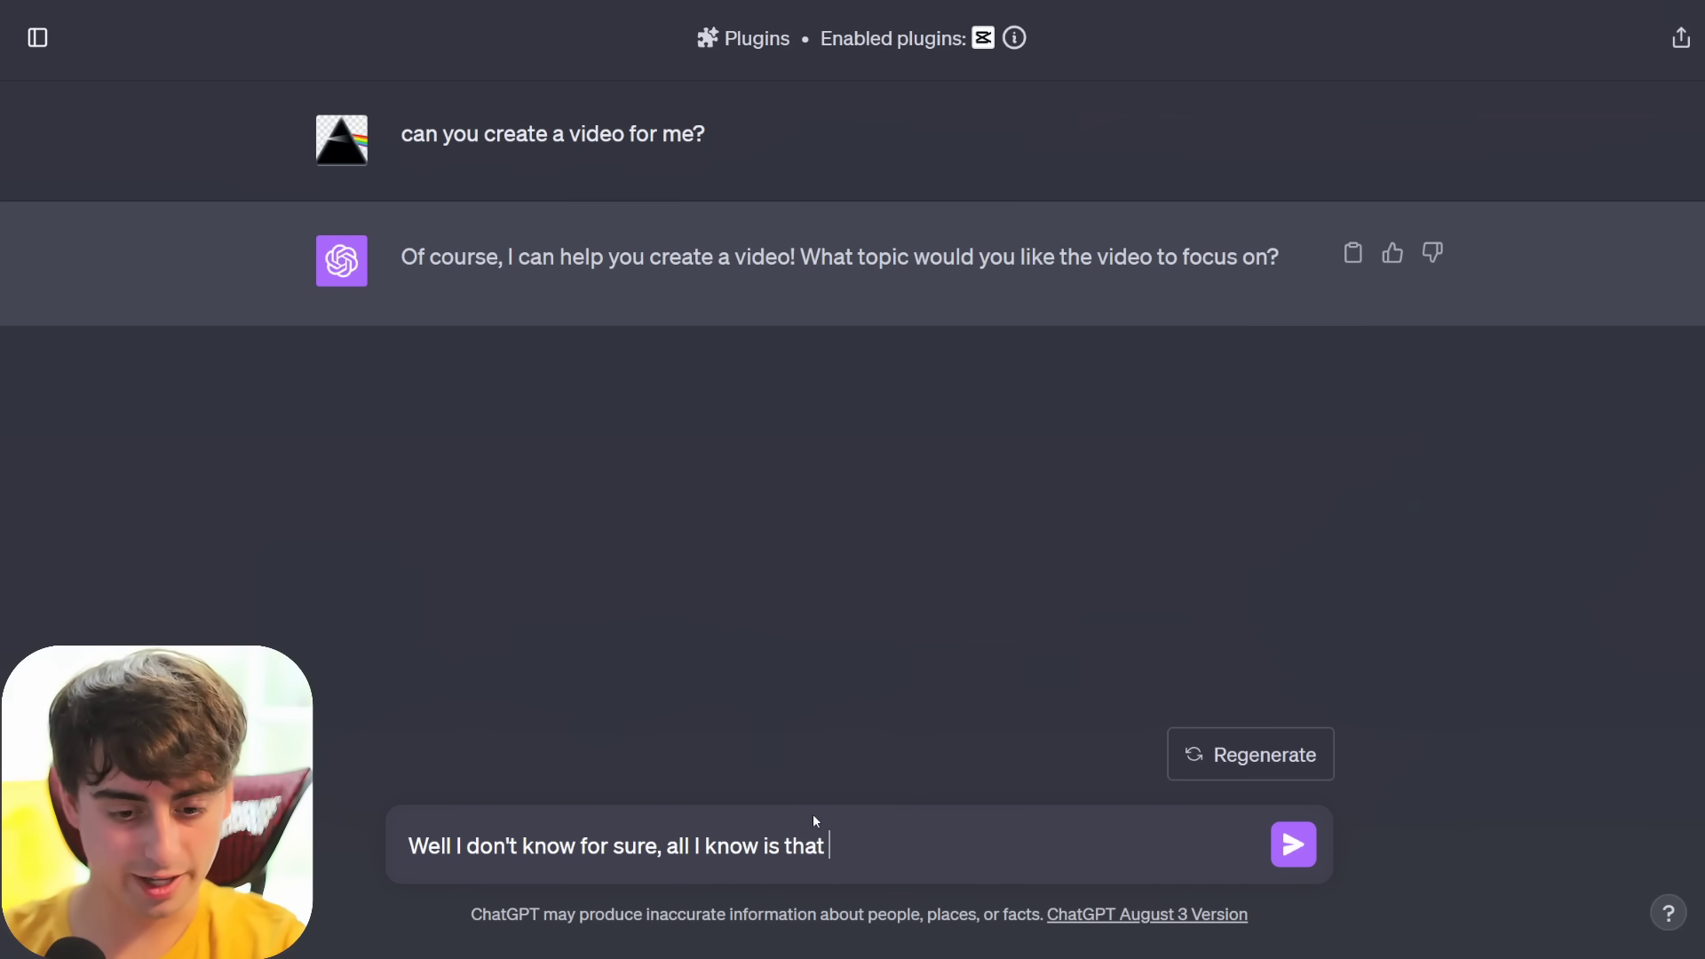
pyautogui.write(' I want the')
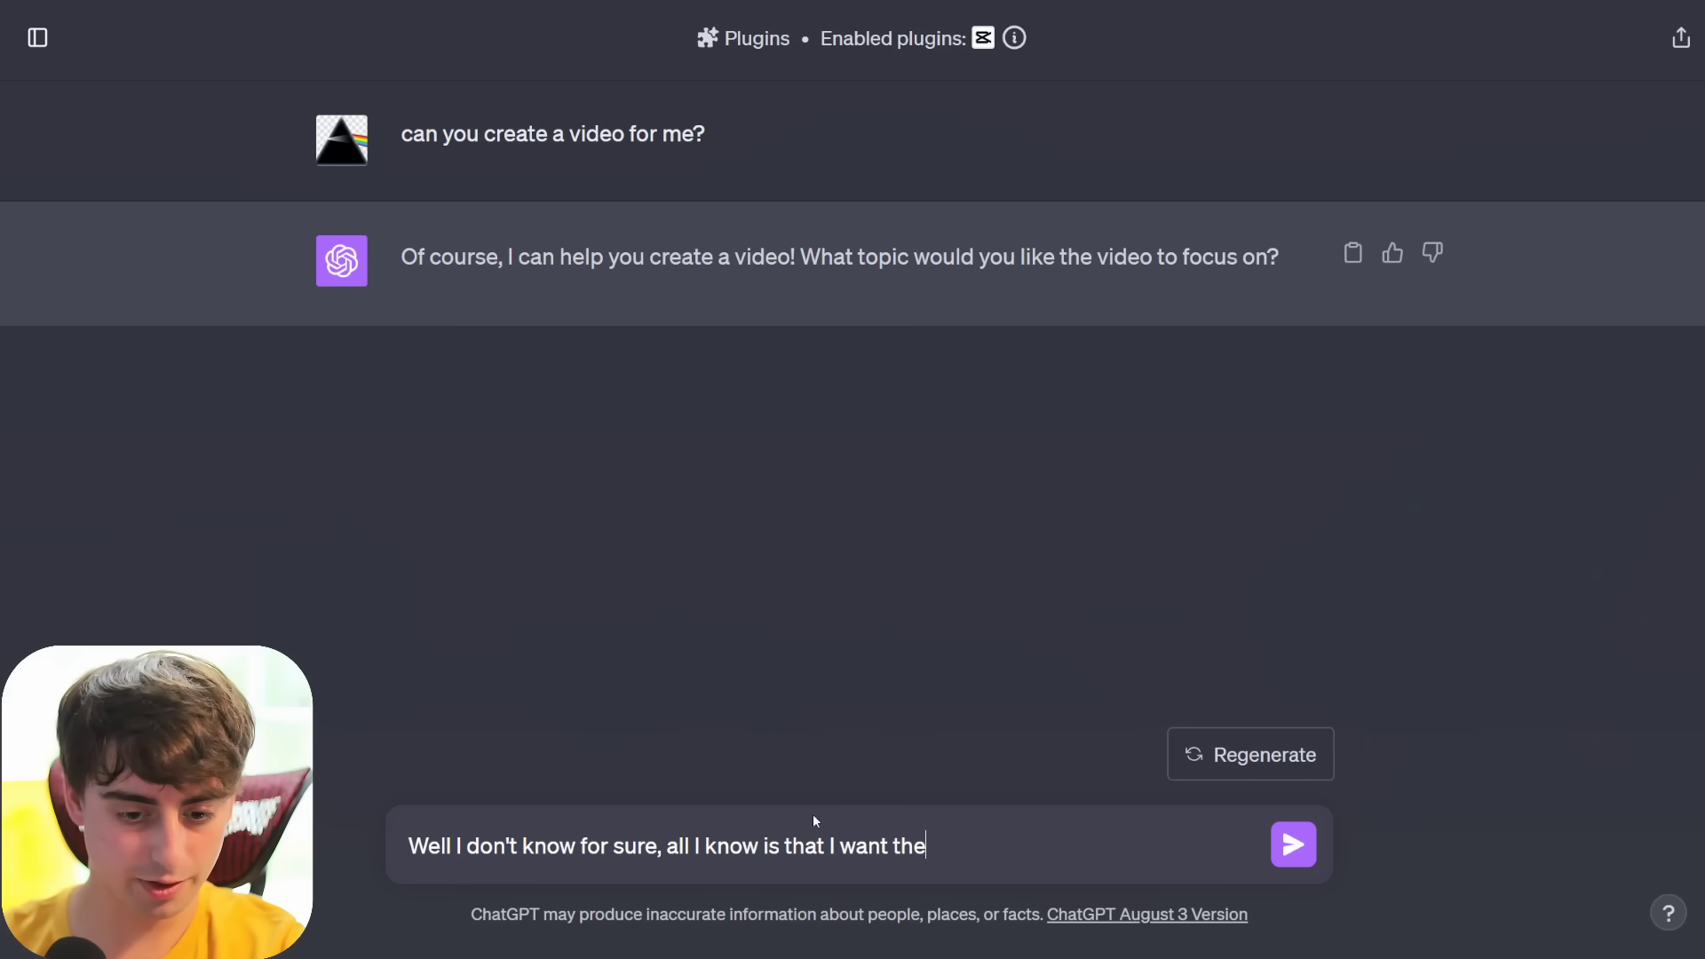
pyautogui.write(' video to be ca')
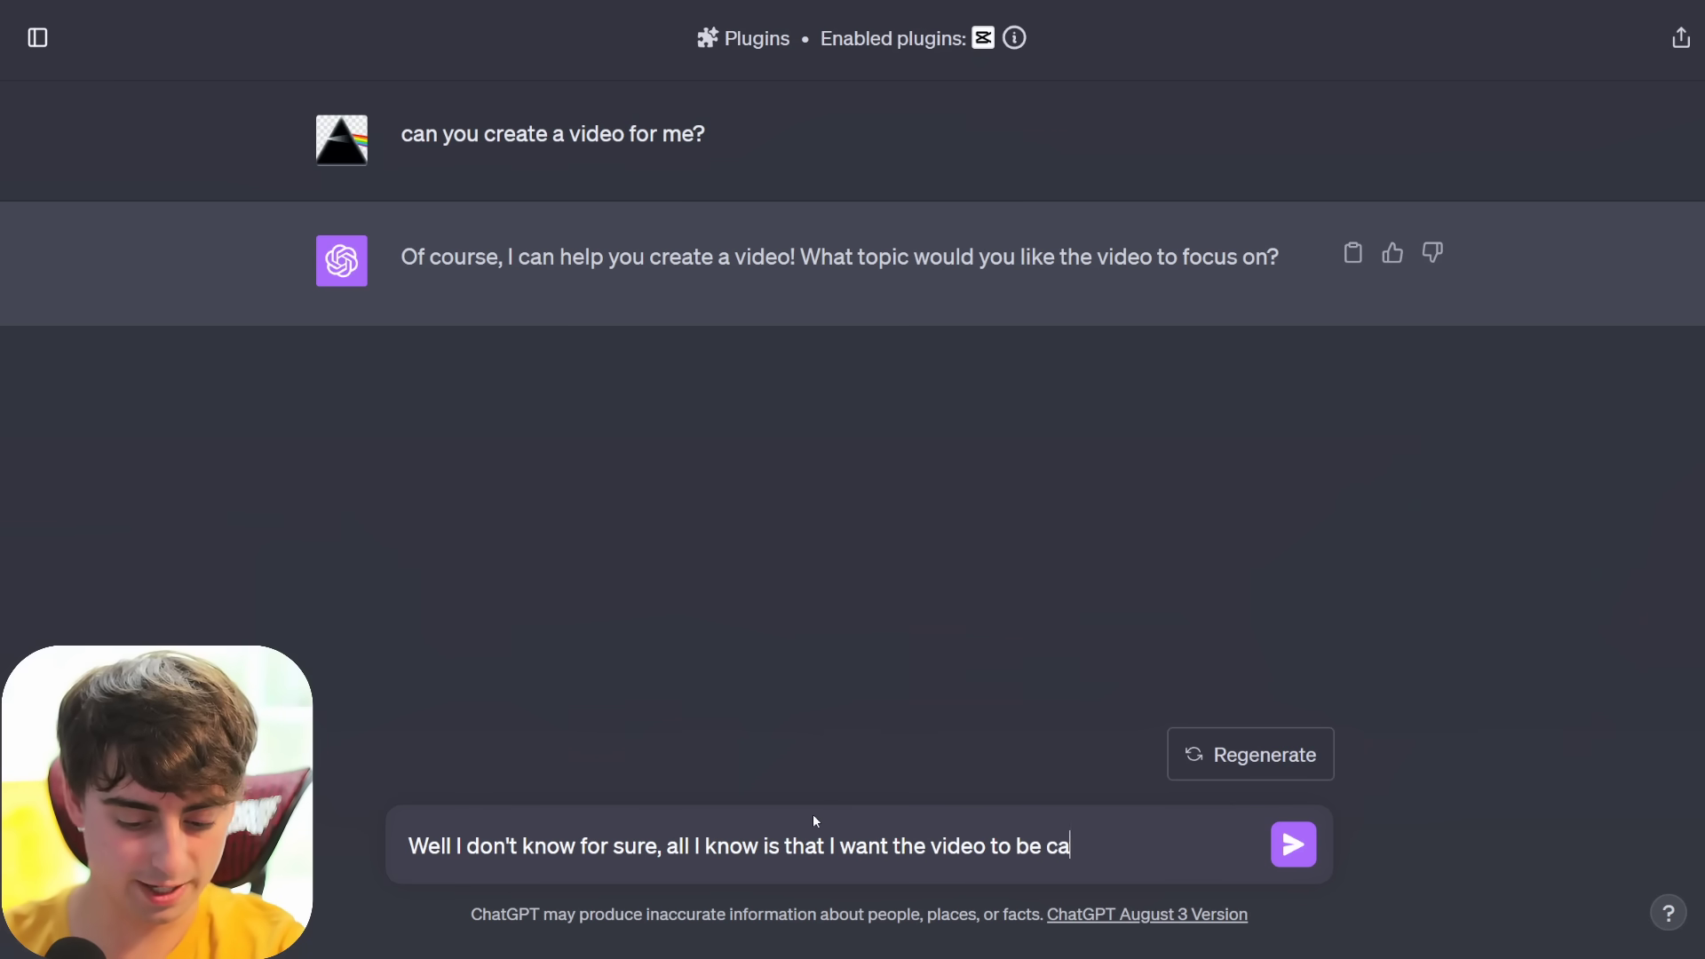
pyautogui.write('ptivating, as w')
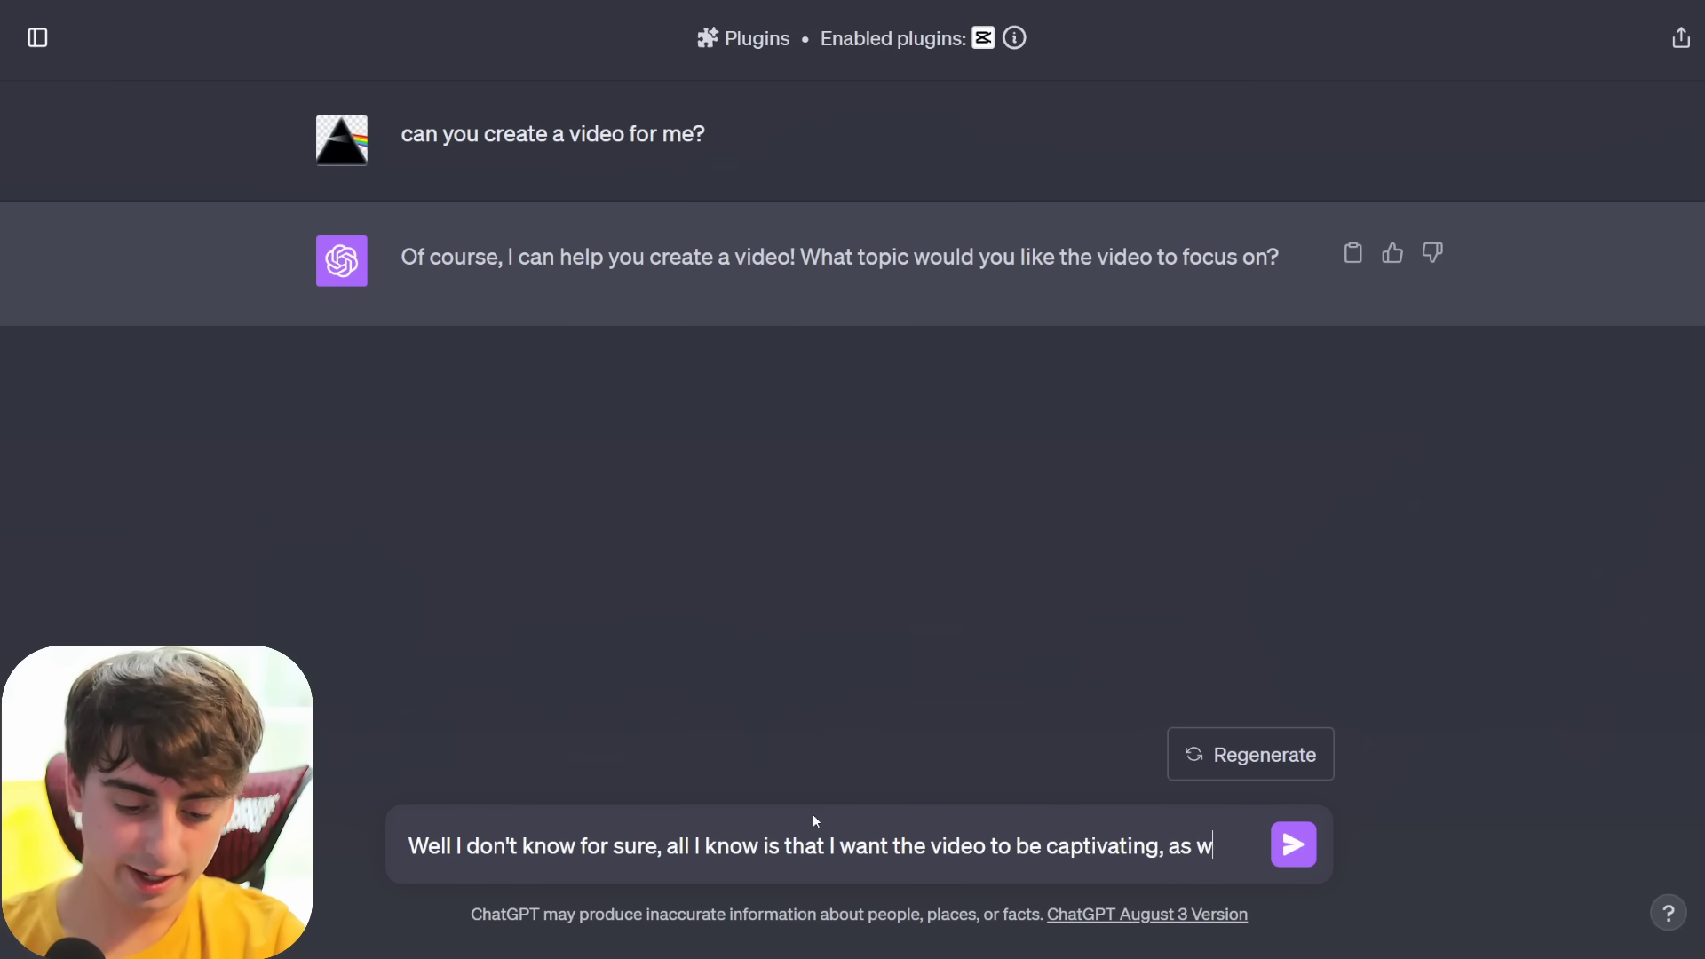
pyautogui.write('ell as usable on ')
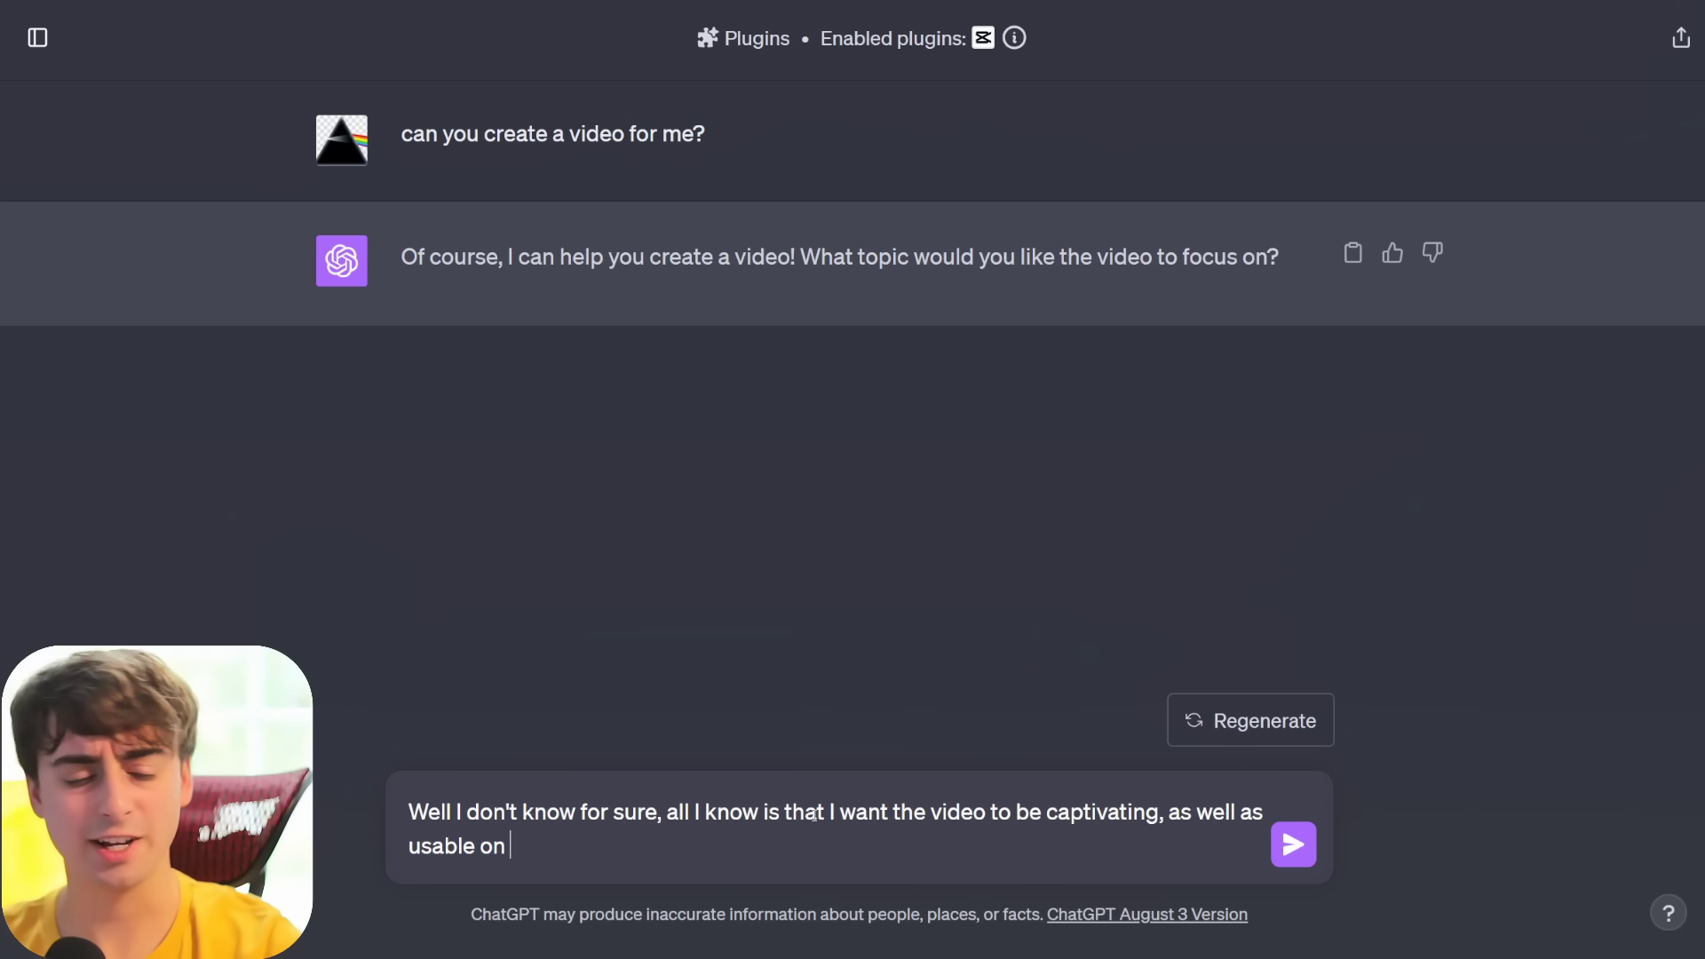
pyautogui.write('tiktok. Maybe we can ')
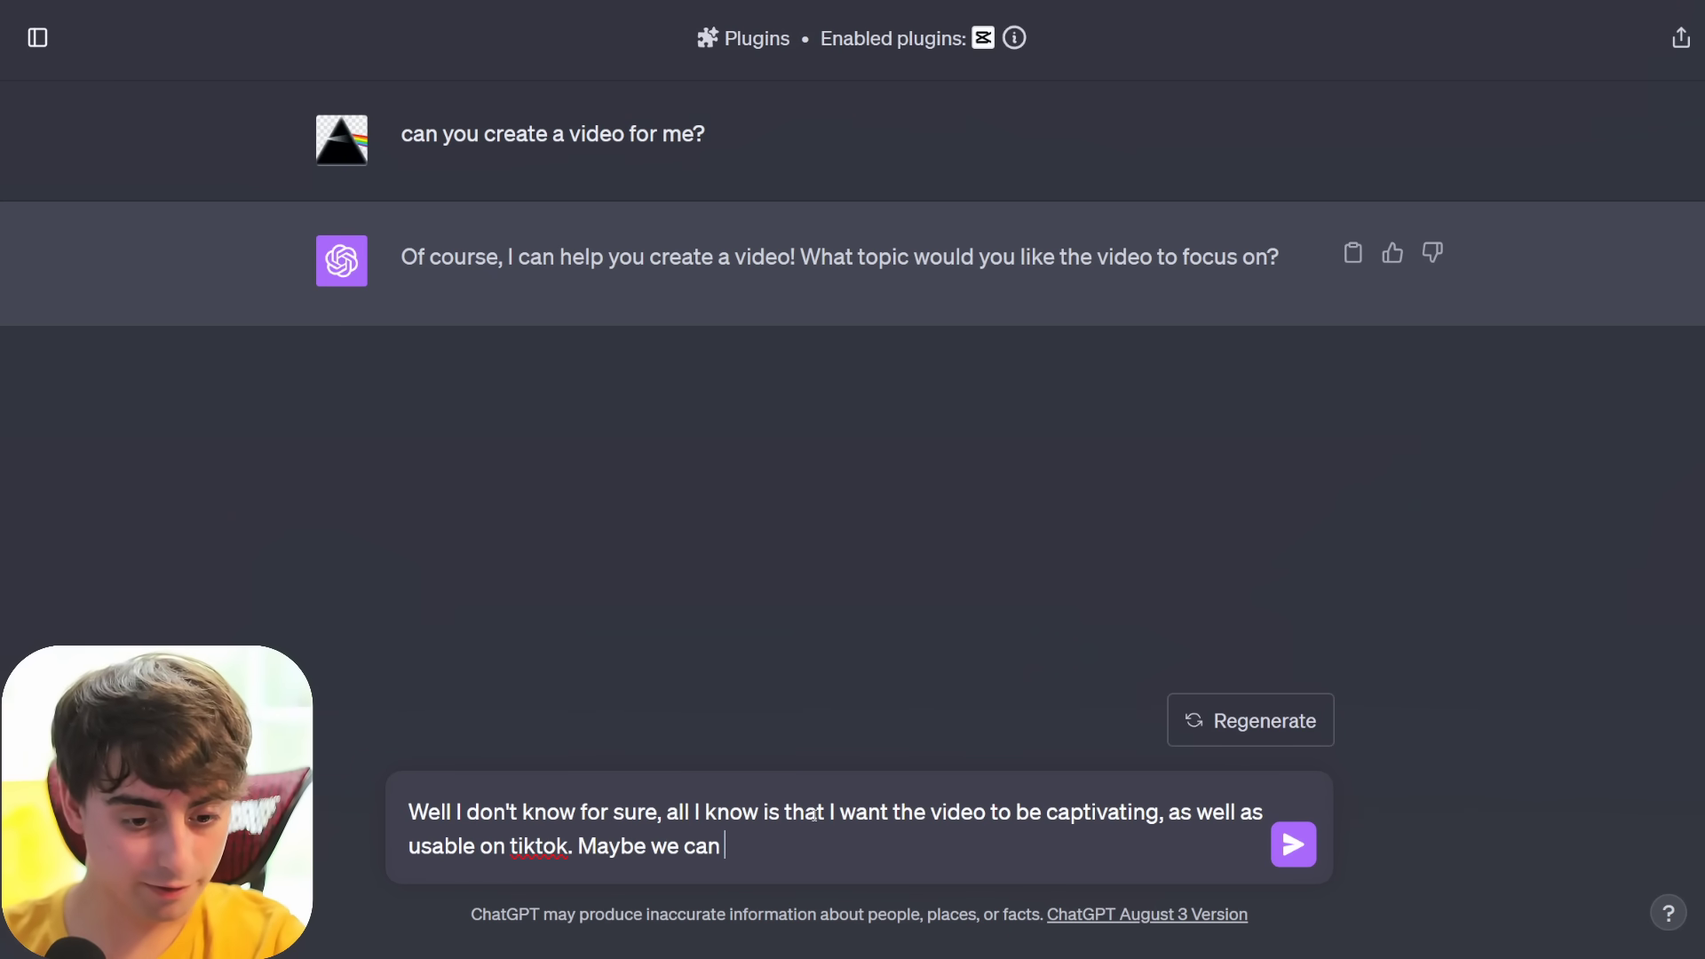
pyautogui.write('foc')
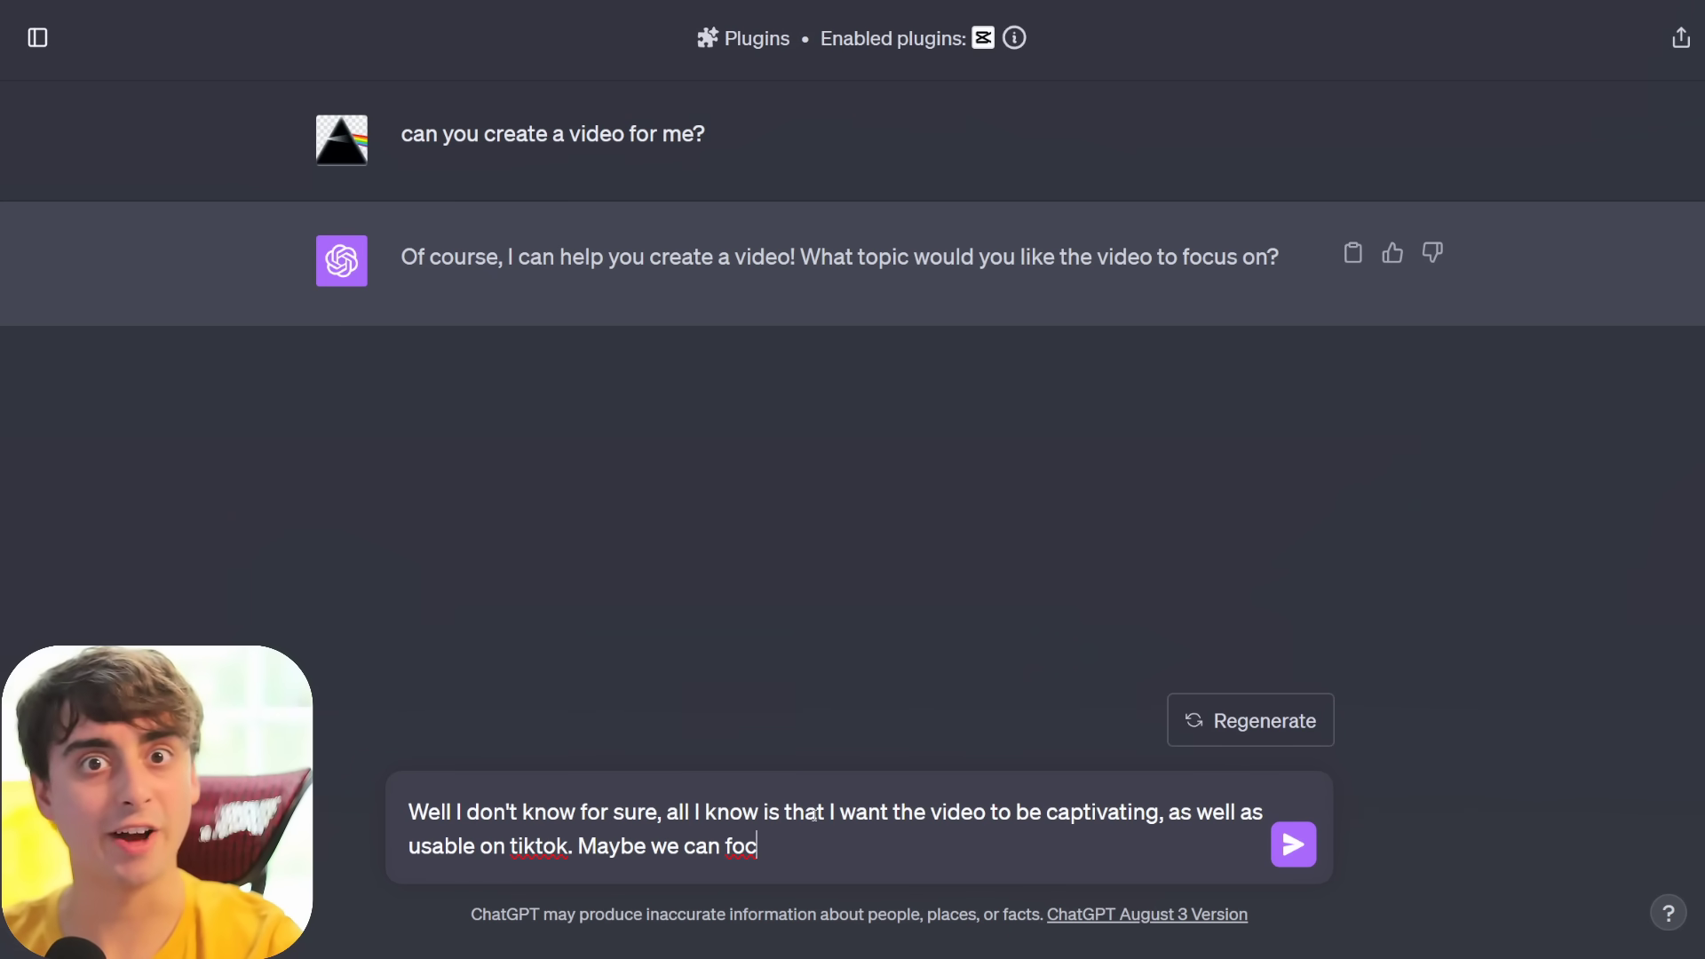
pyautogui.write('us')
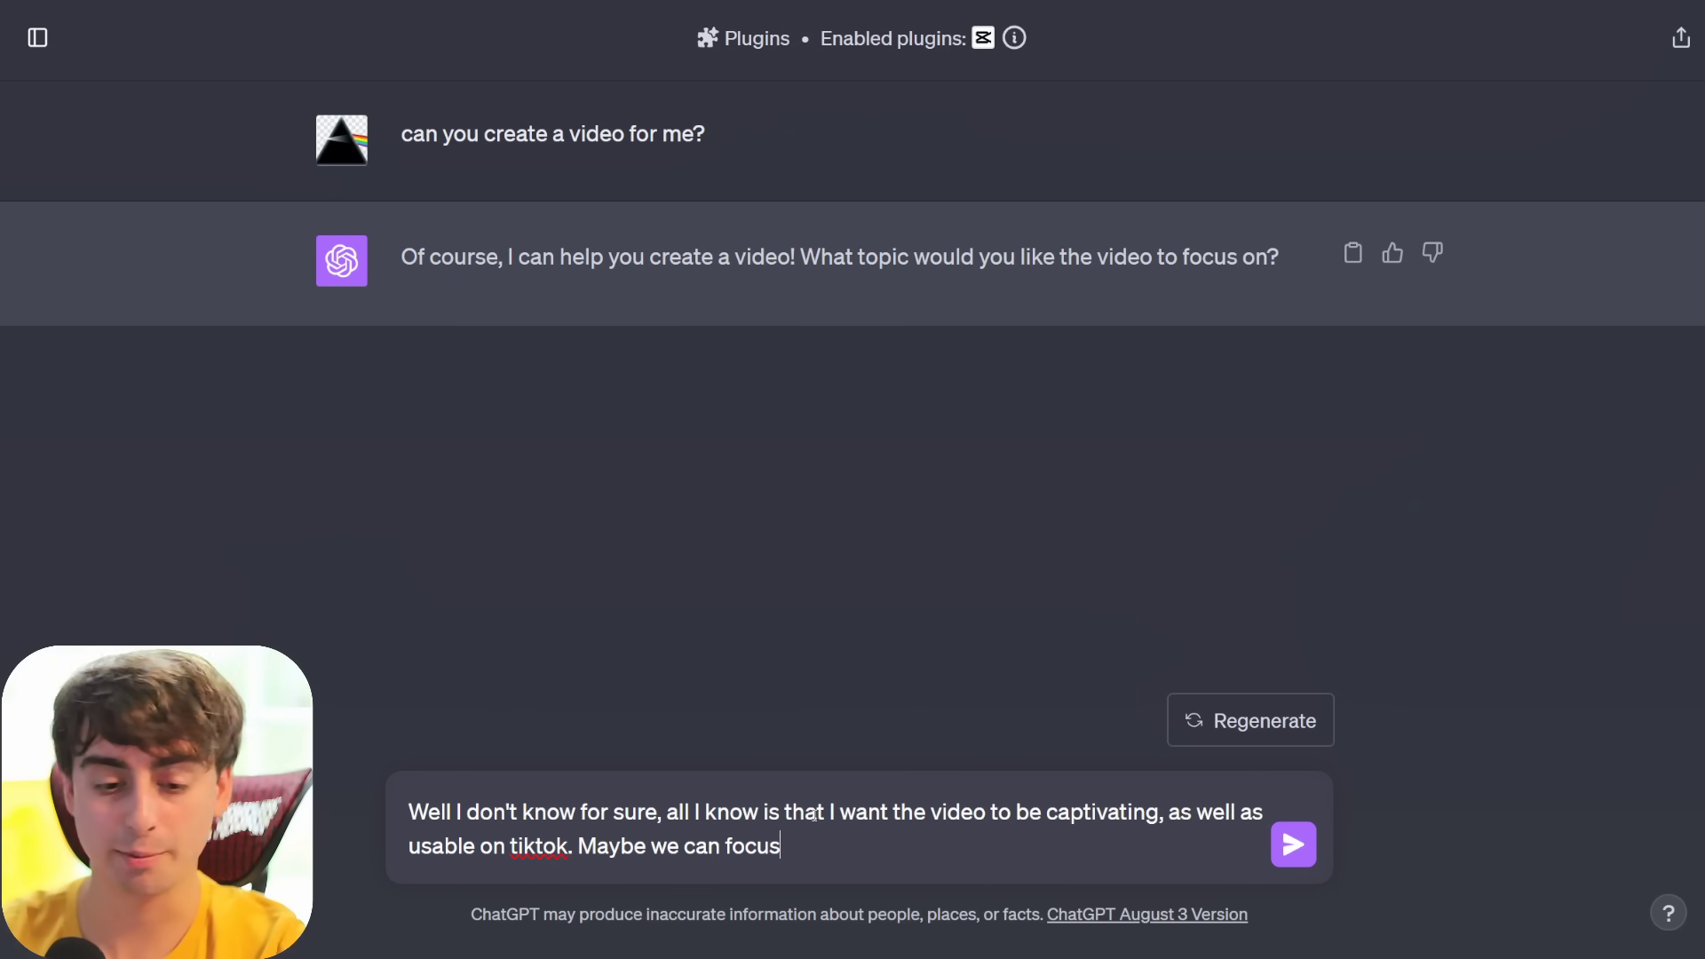
pyautogui.write('weird and surprising animal facts. Can you help me with that?')
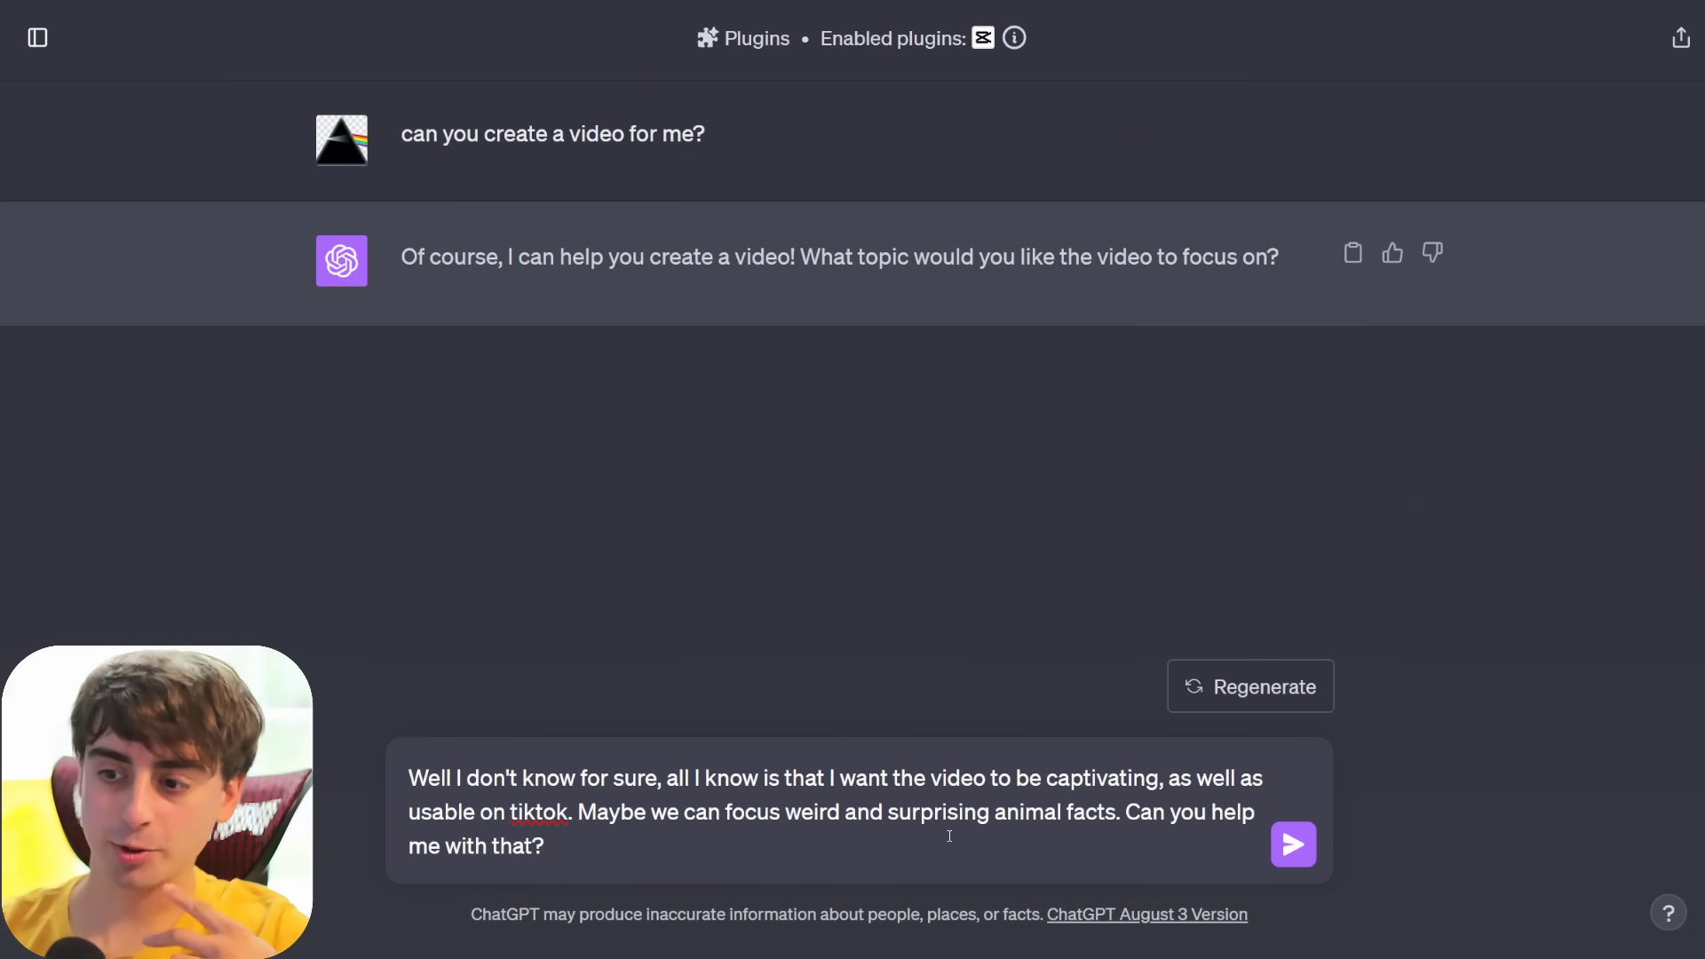
pyautogui.click(1292, 844)
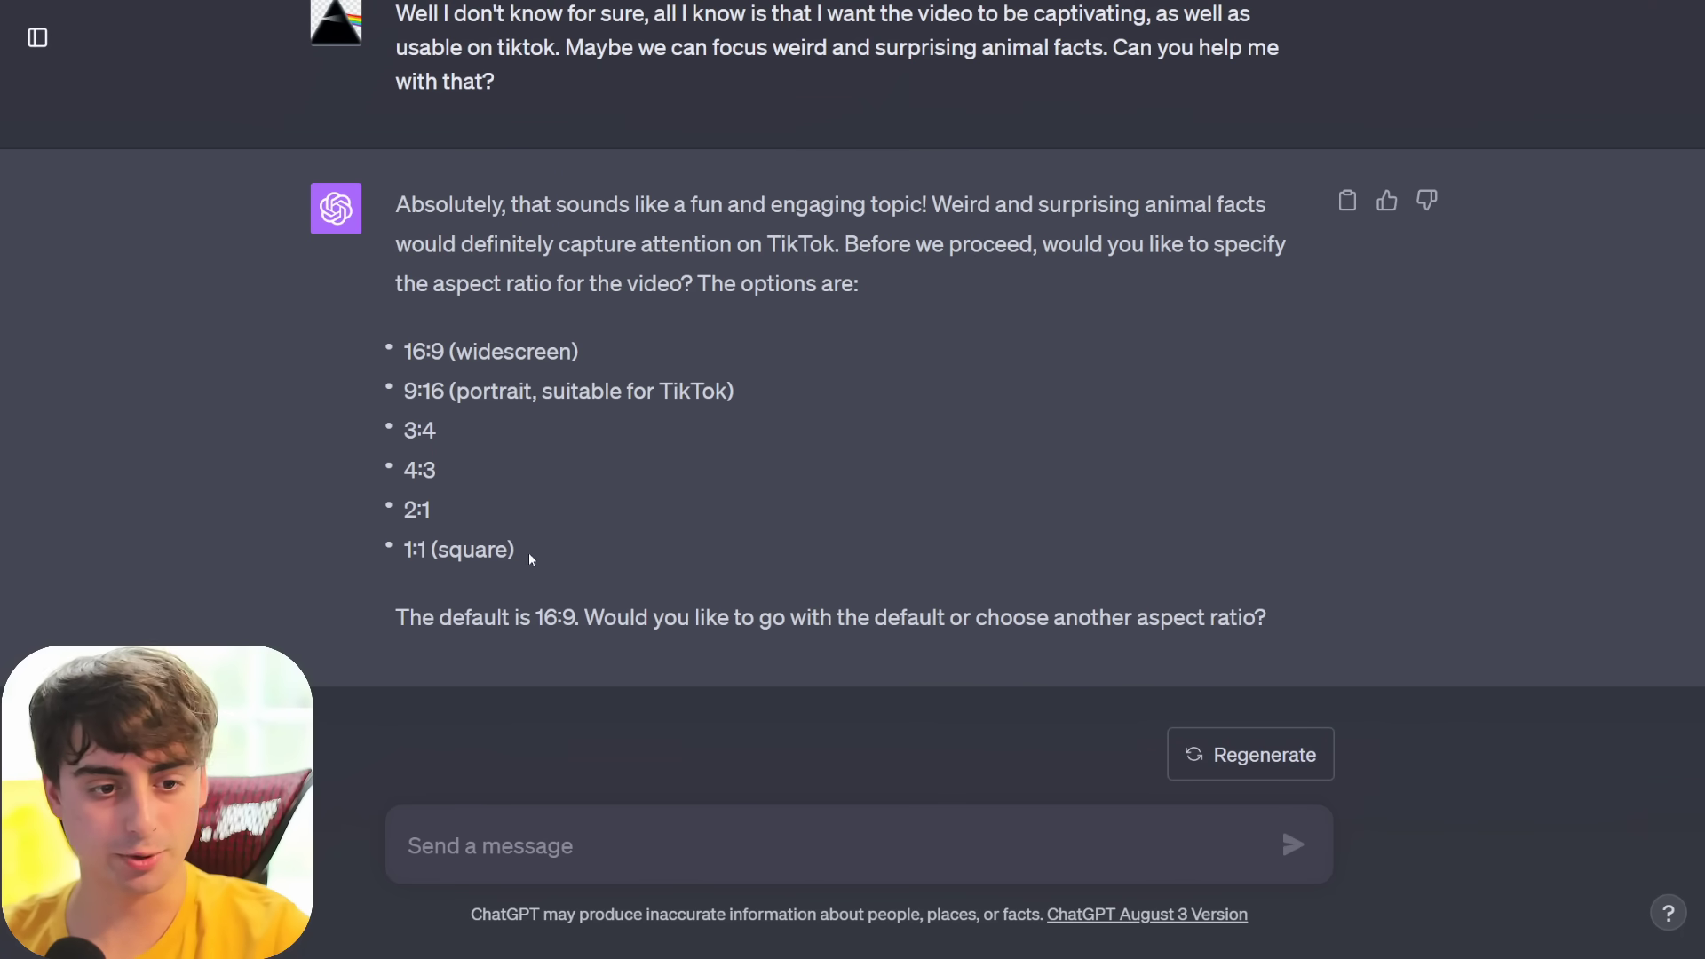
# - Reply 9:16 to choose the portrait TikTok format and wait for CapCut's video link
pyautogui.moveTo(543, 569); pyautogui.dragTo(409, 382)
pyautogui.click(971, 555)
pyautogui.moveTo(714, 430); pyautogui.dragTo(740, 397)
pyautogui.click(508, 391)
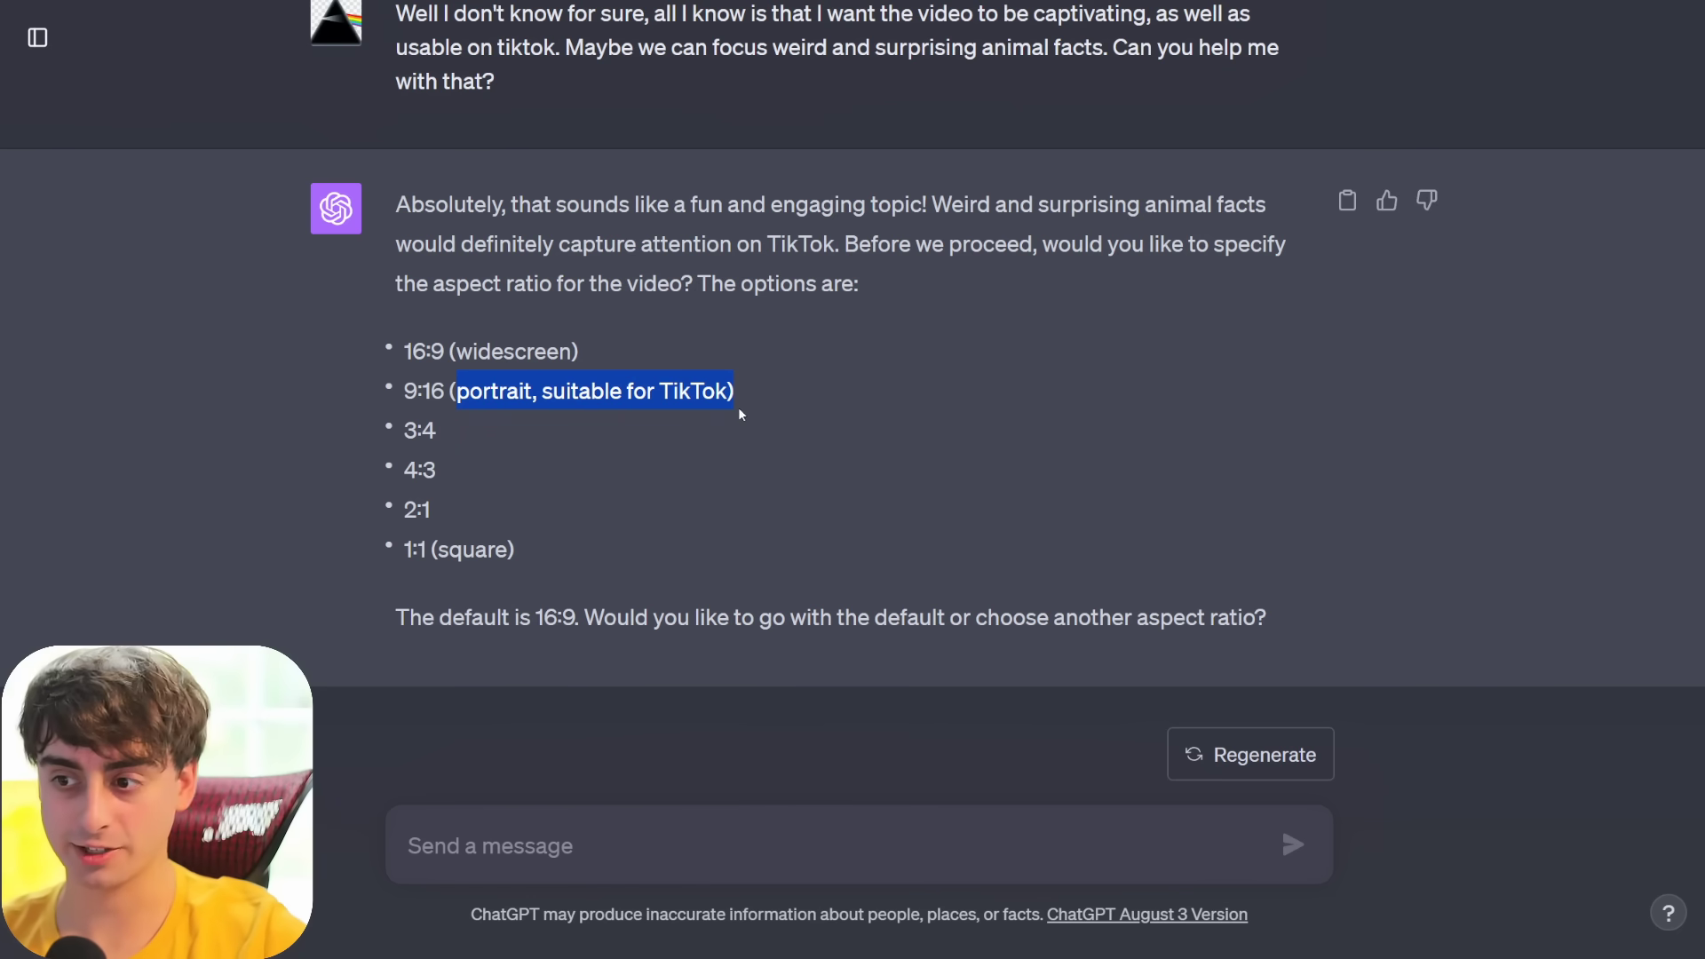
pyautogui.click(672, 854)
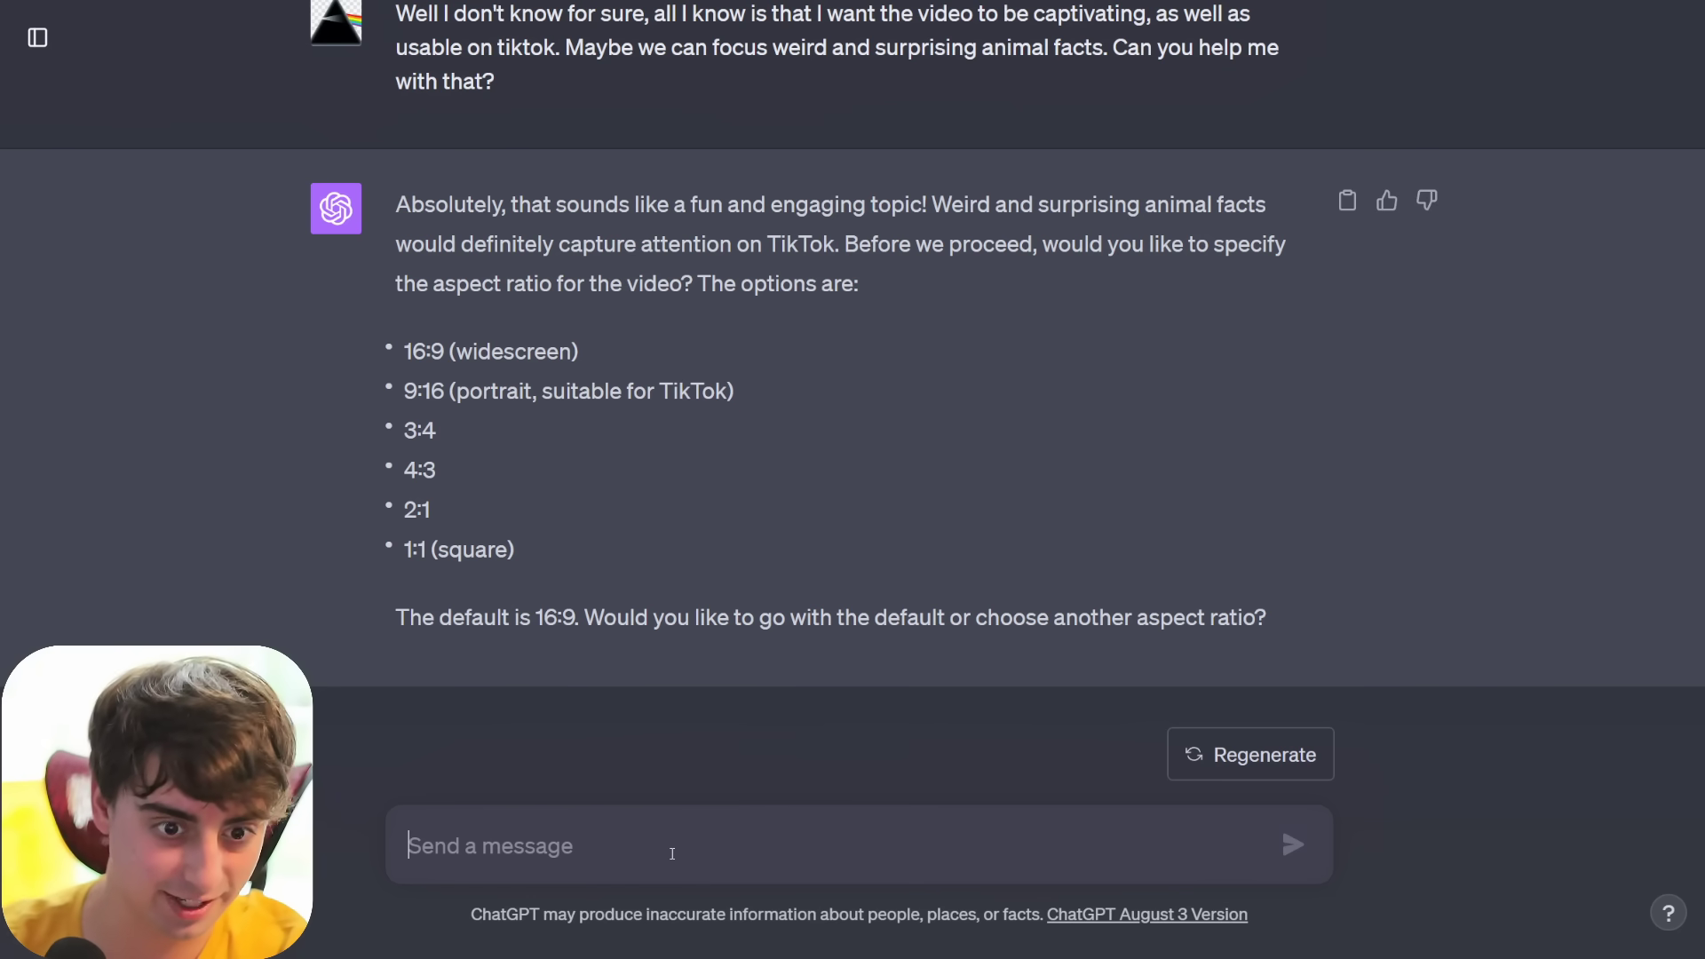
pyautogui.write('9:16')
pyautogui.press('Return')
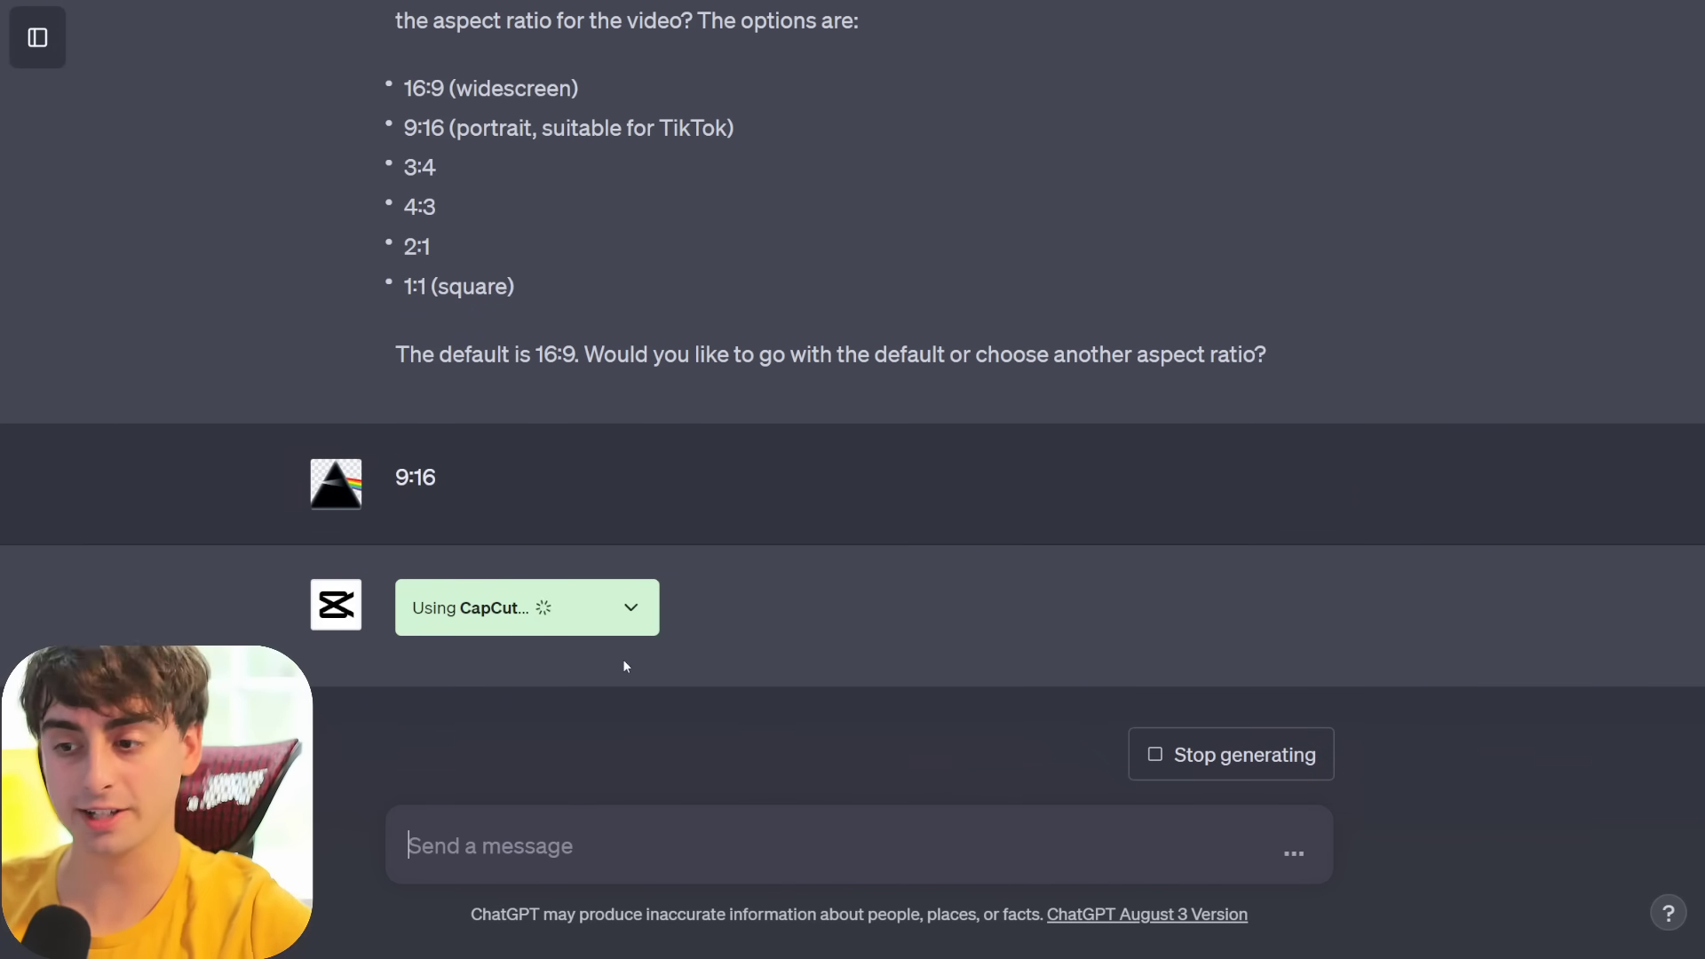
pyautogui.scroll(6, 769, 422)
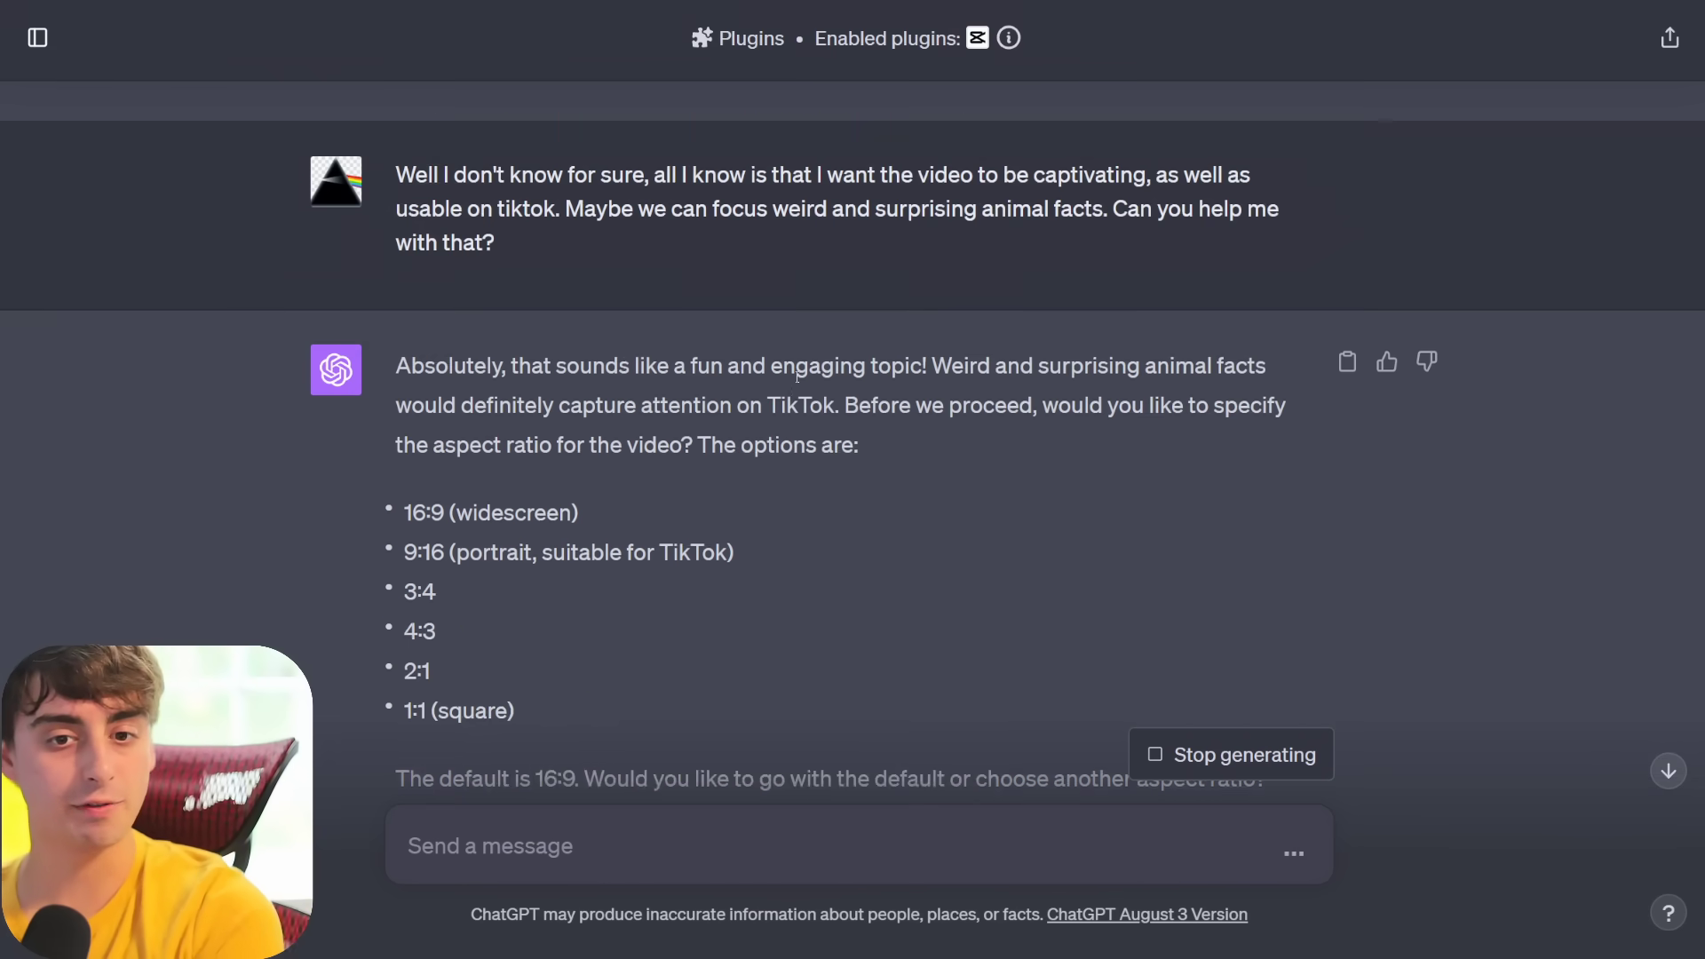
pyautogui.scroll(-6, 745, 498)
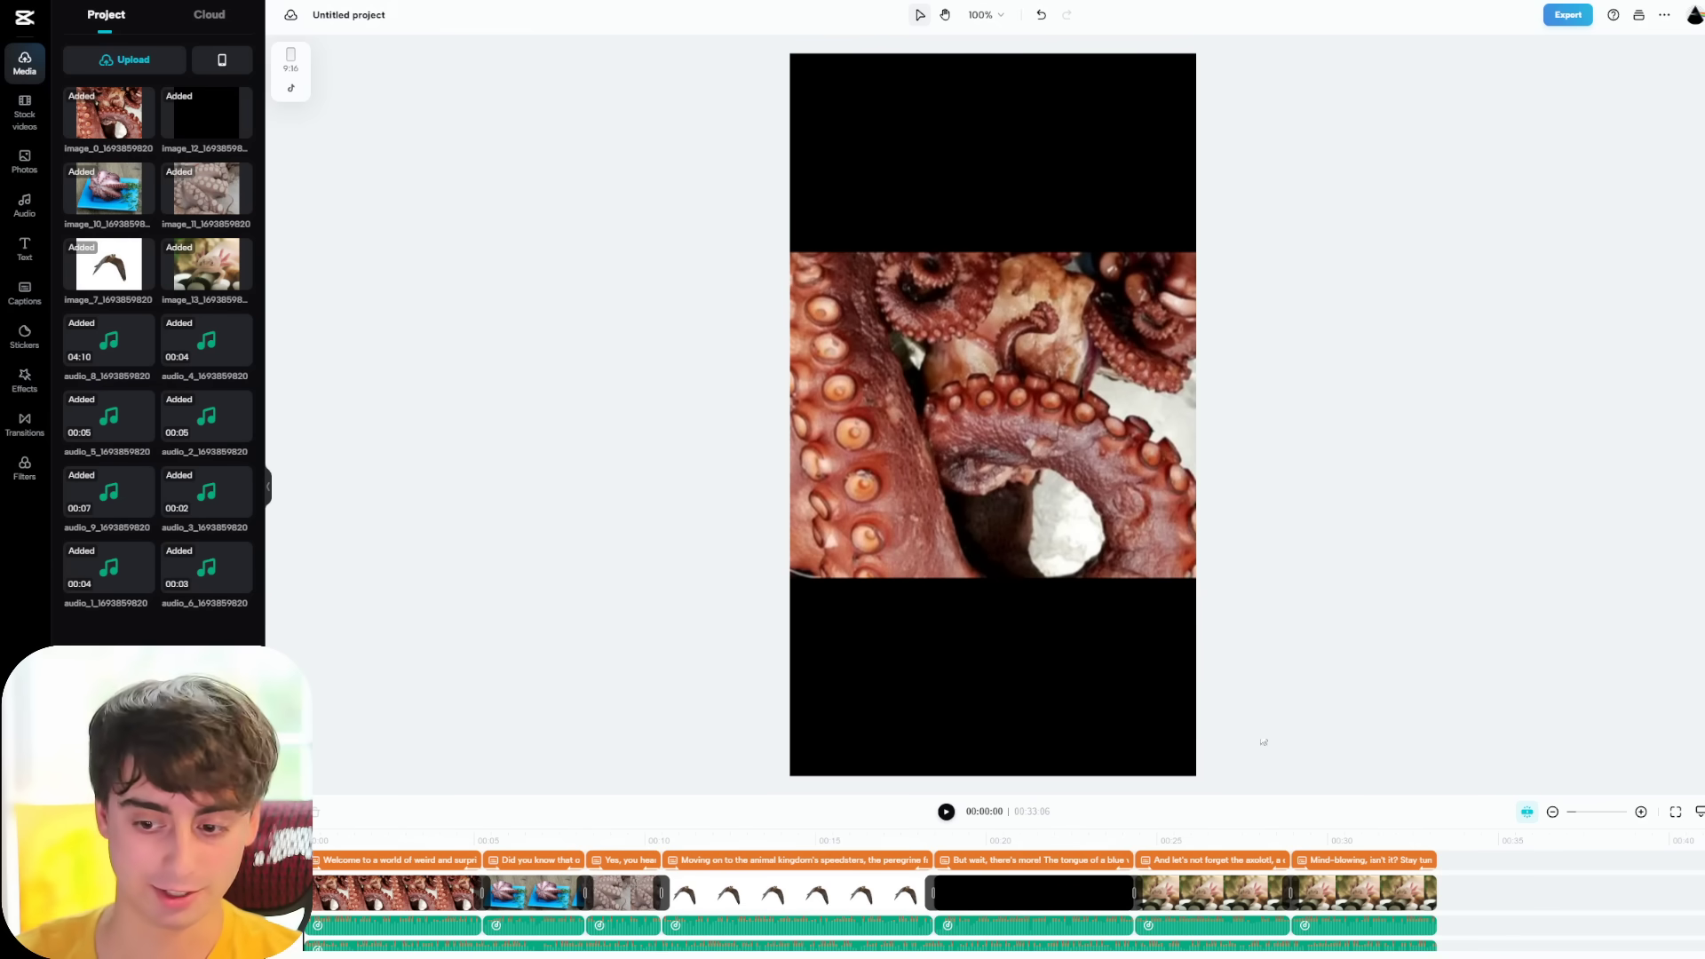
# - Play the generated Weird and Surprising Animal Facts video in CapCut's full-screen preview
pyautogui.click(1676, 811)
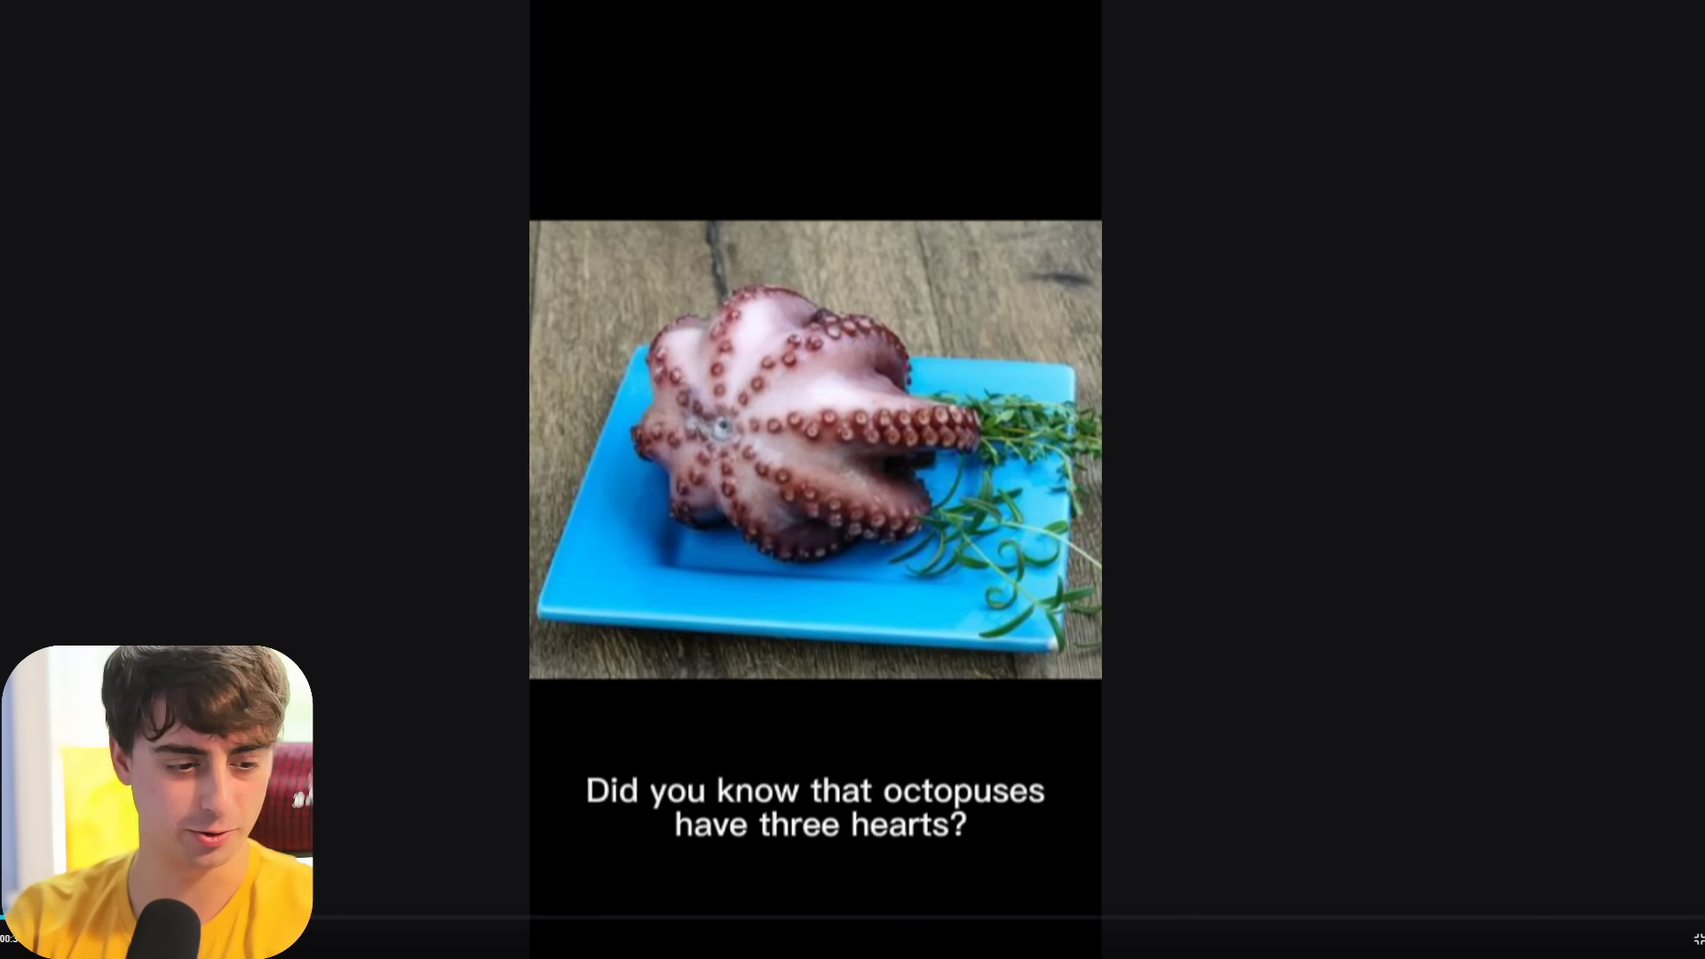
# - Skip through the octopus, peregrine falcon and blue whale scenes, then return to ChatGPT's plugin list
pyautogui.click(368, 917)
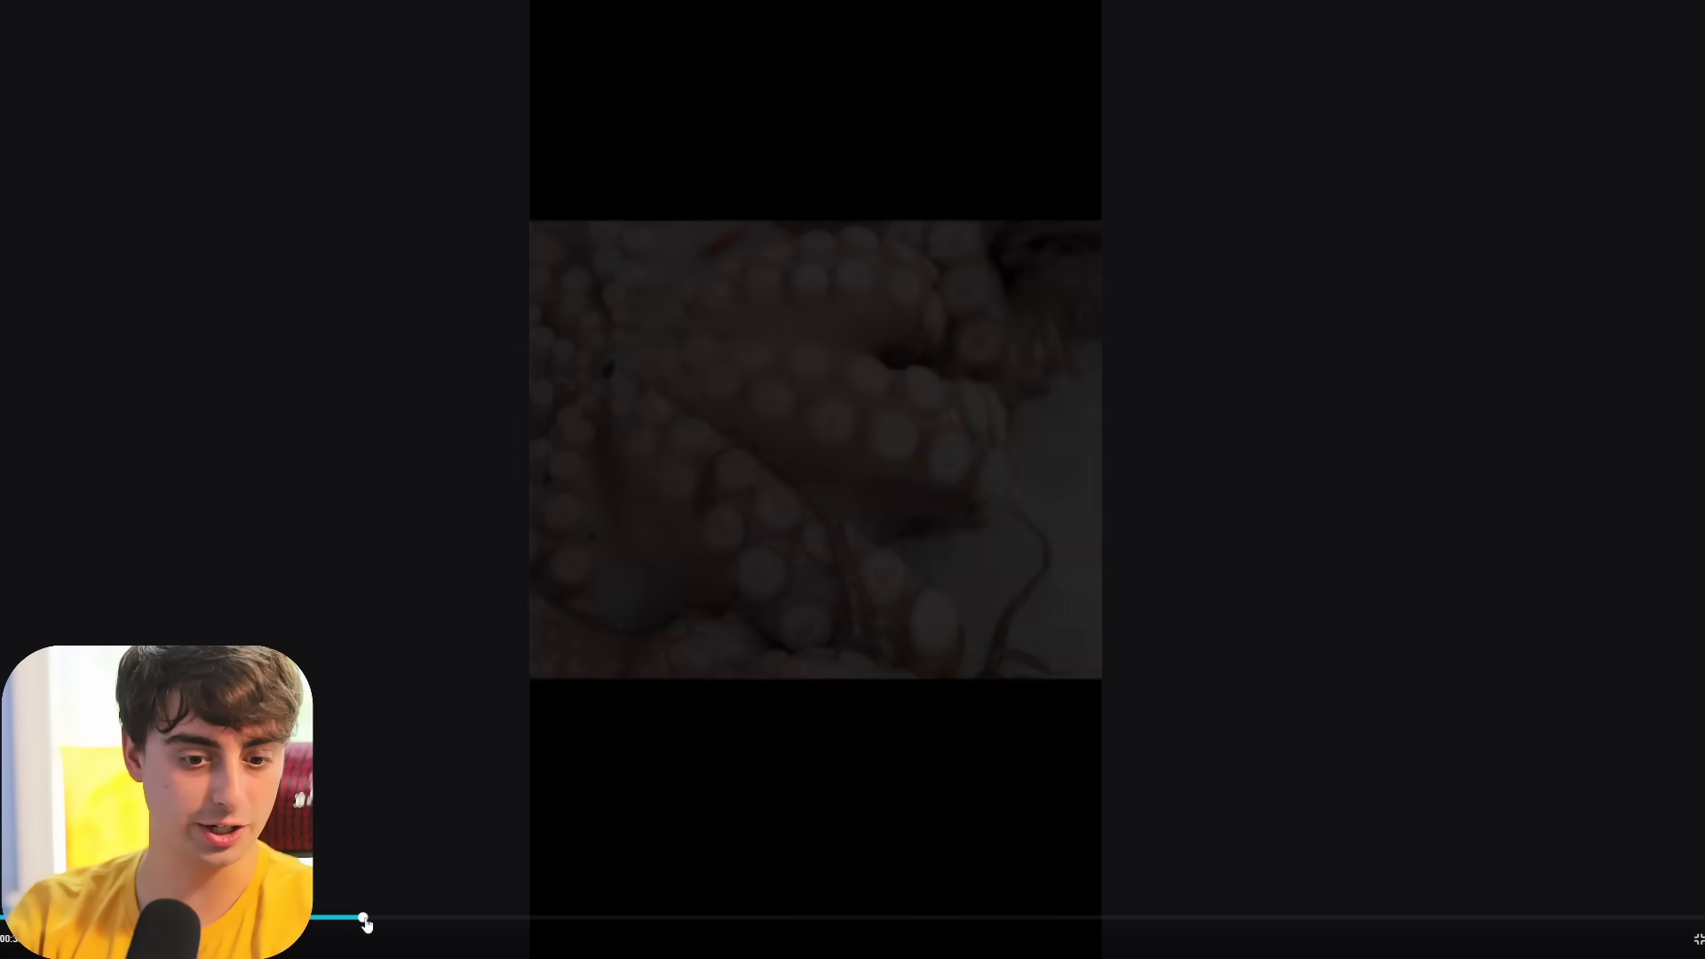
pyautogui.click(642, 918)
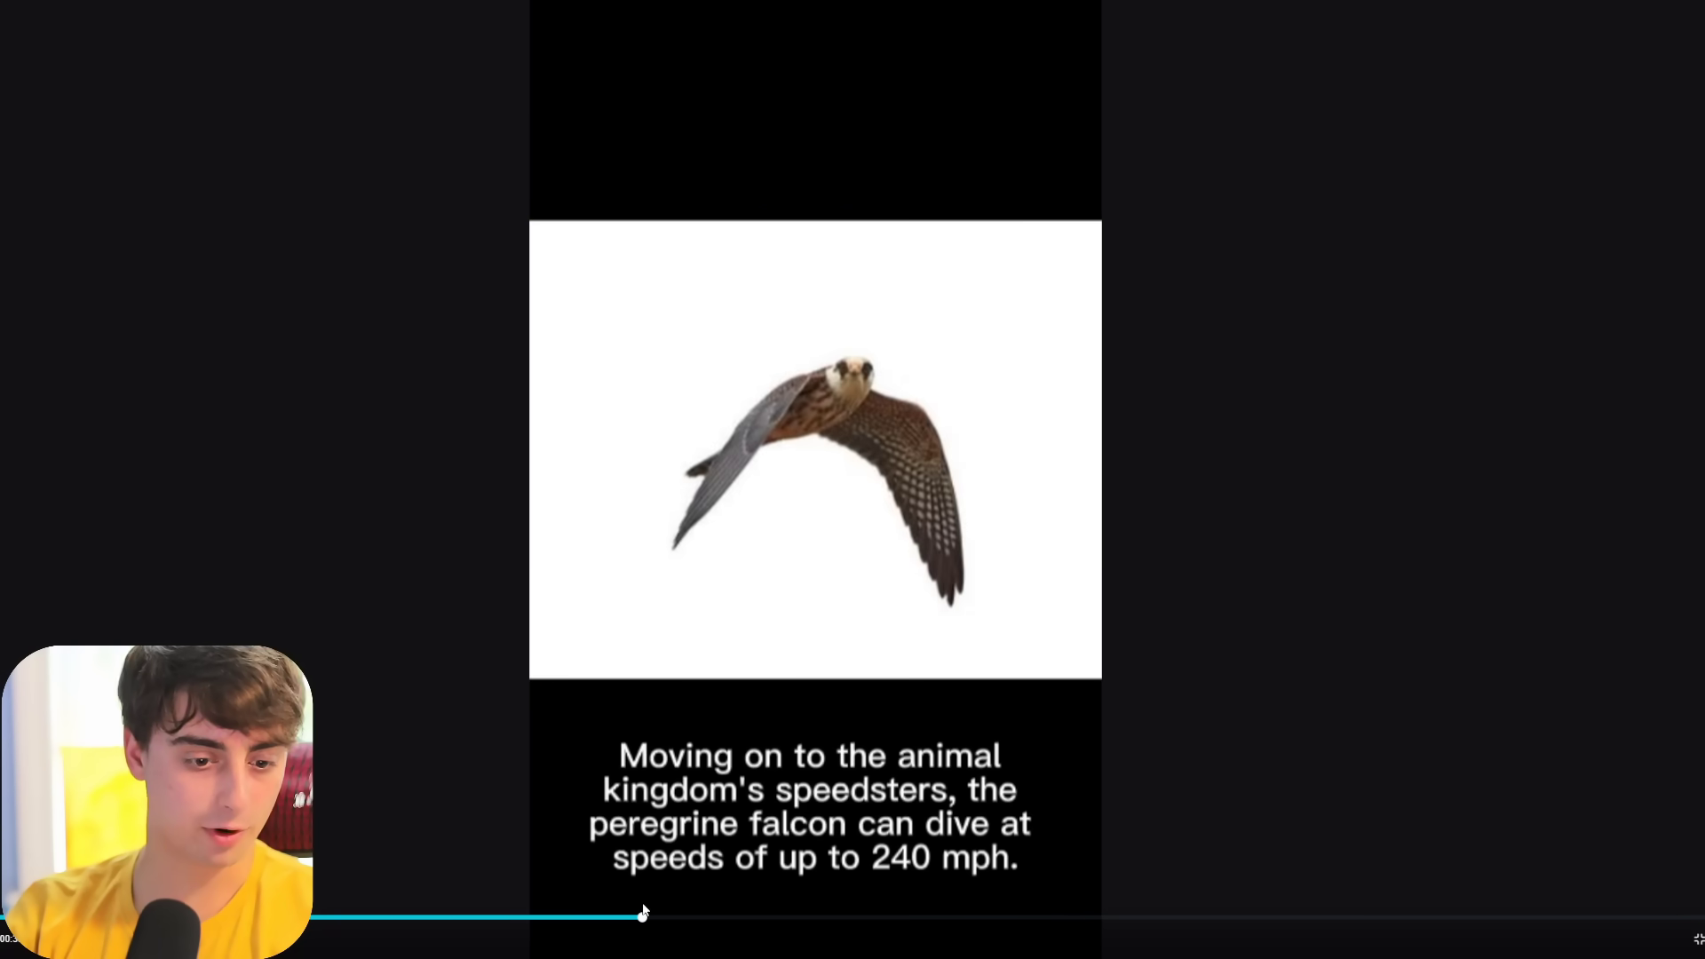
pyautogui.click(1013, 917)
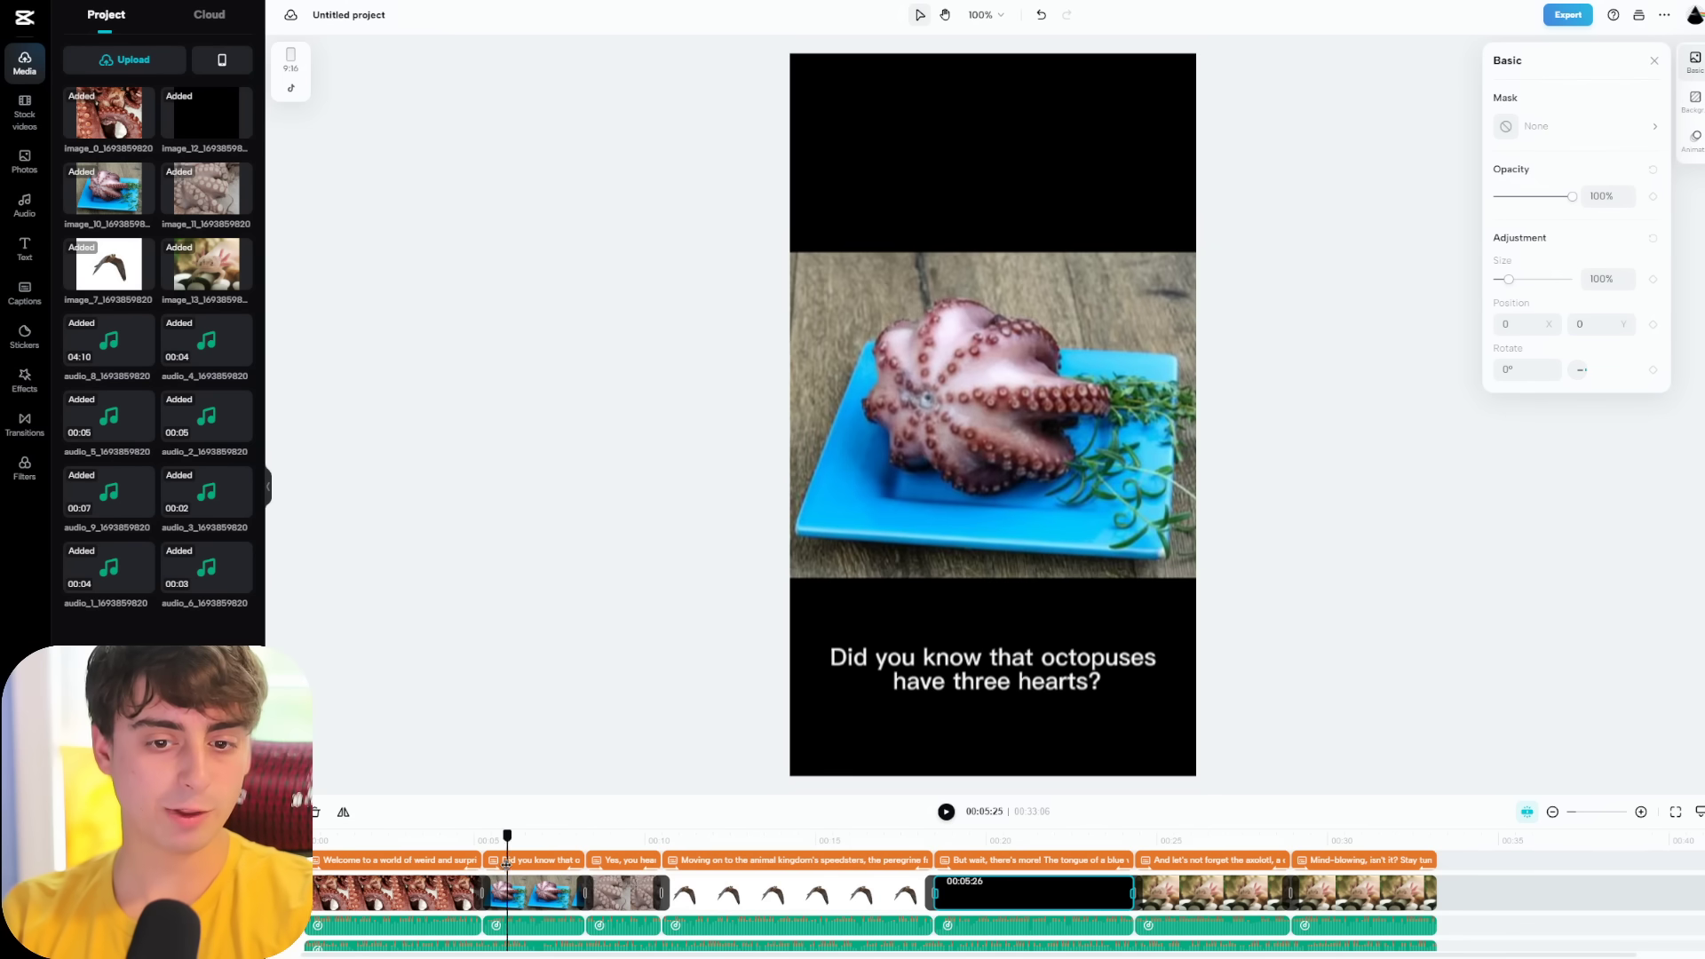
pyautogui.moveTo(506, 862); pyautogui.dragTo(1267, 822)
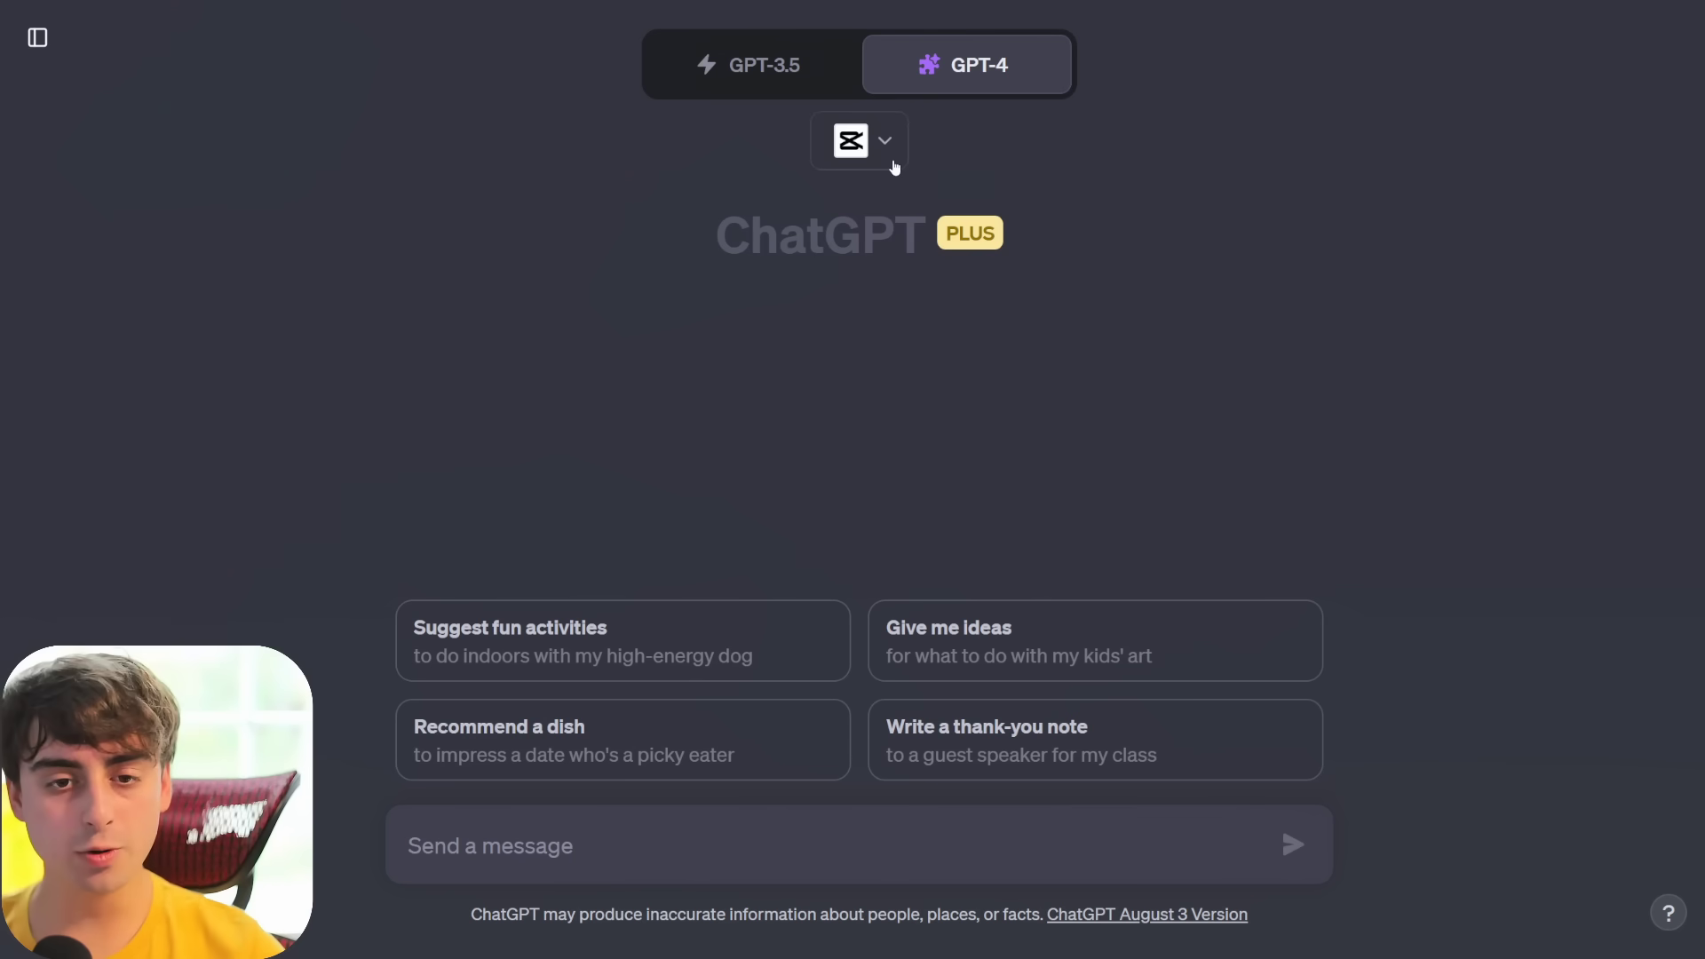
pyautogui.click(885, 142)
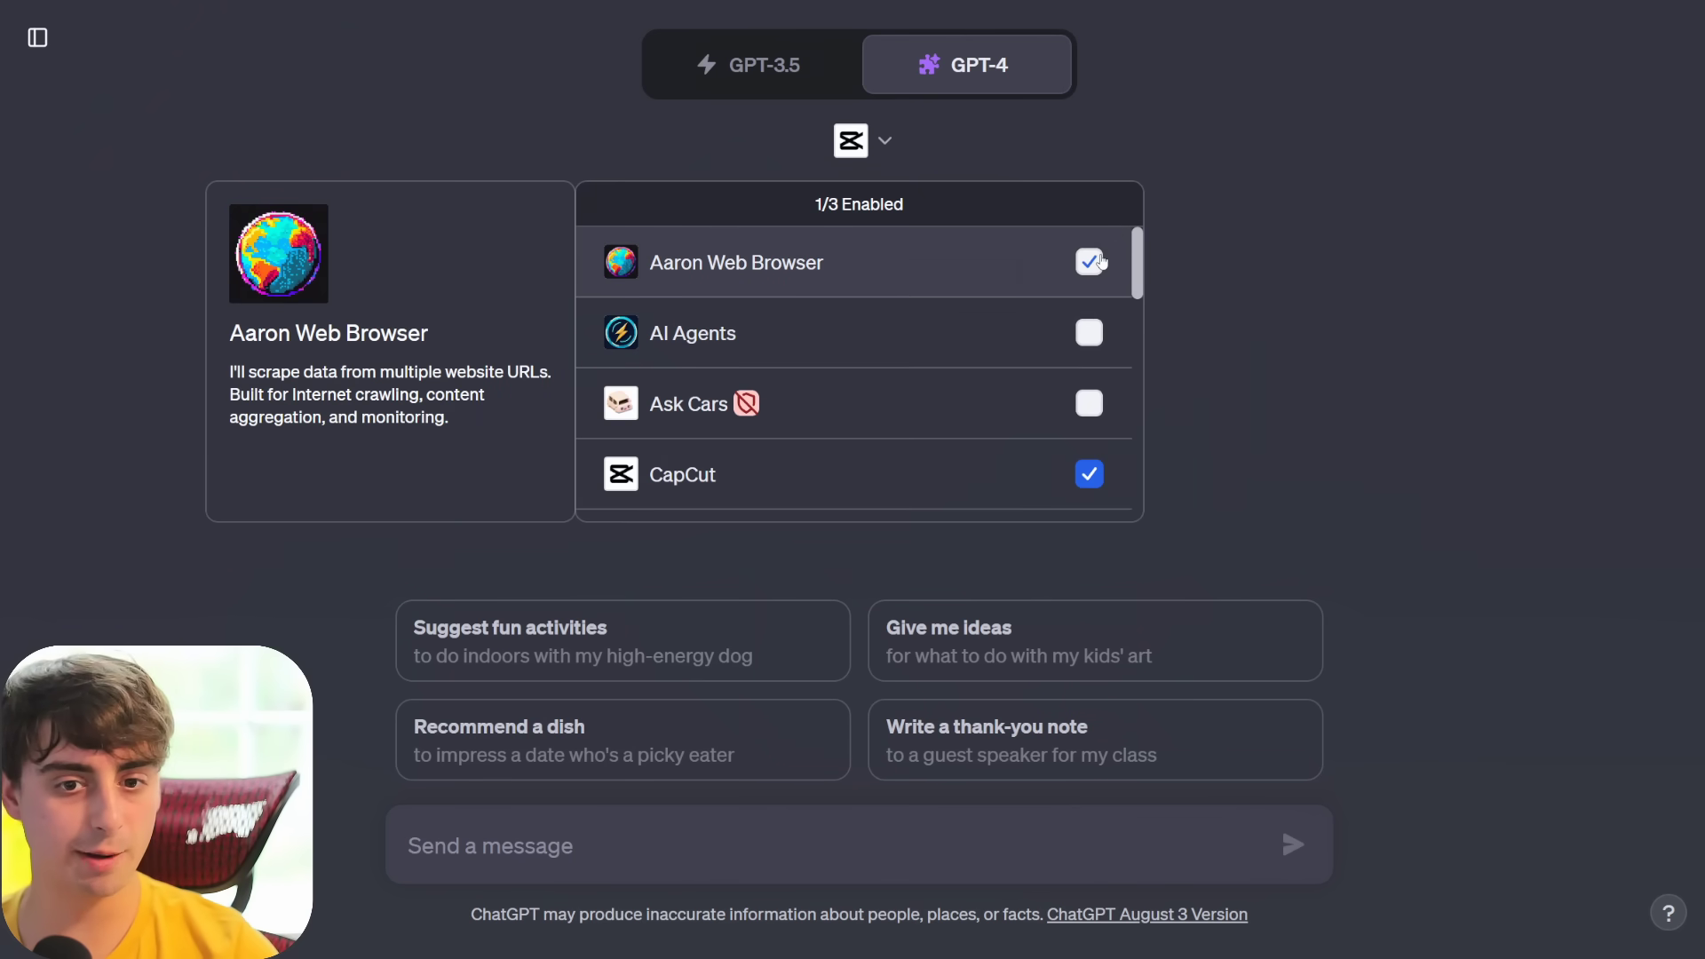
# - Enable Aaron Web Browser alongside CapCut and paste the video prompt with the Decoder Ideogram article URL
pyautogui.click(1091, 262)
pyautogui.write('I want you to make a video about this topic:')
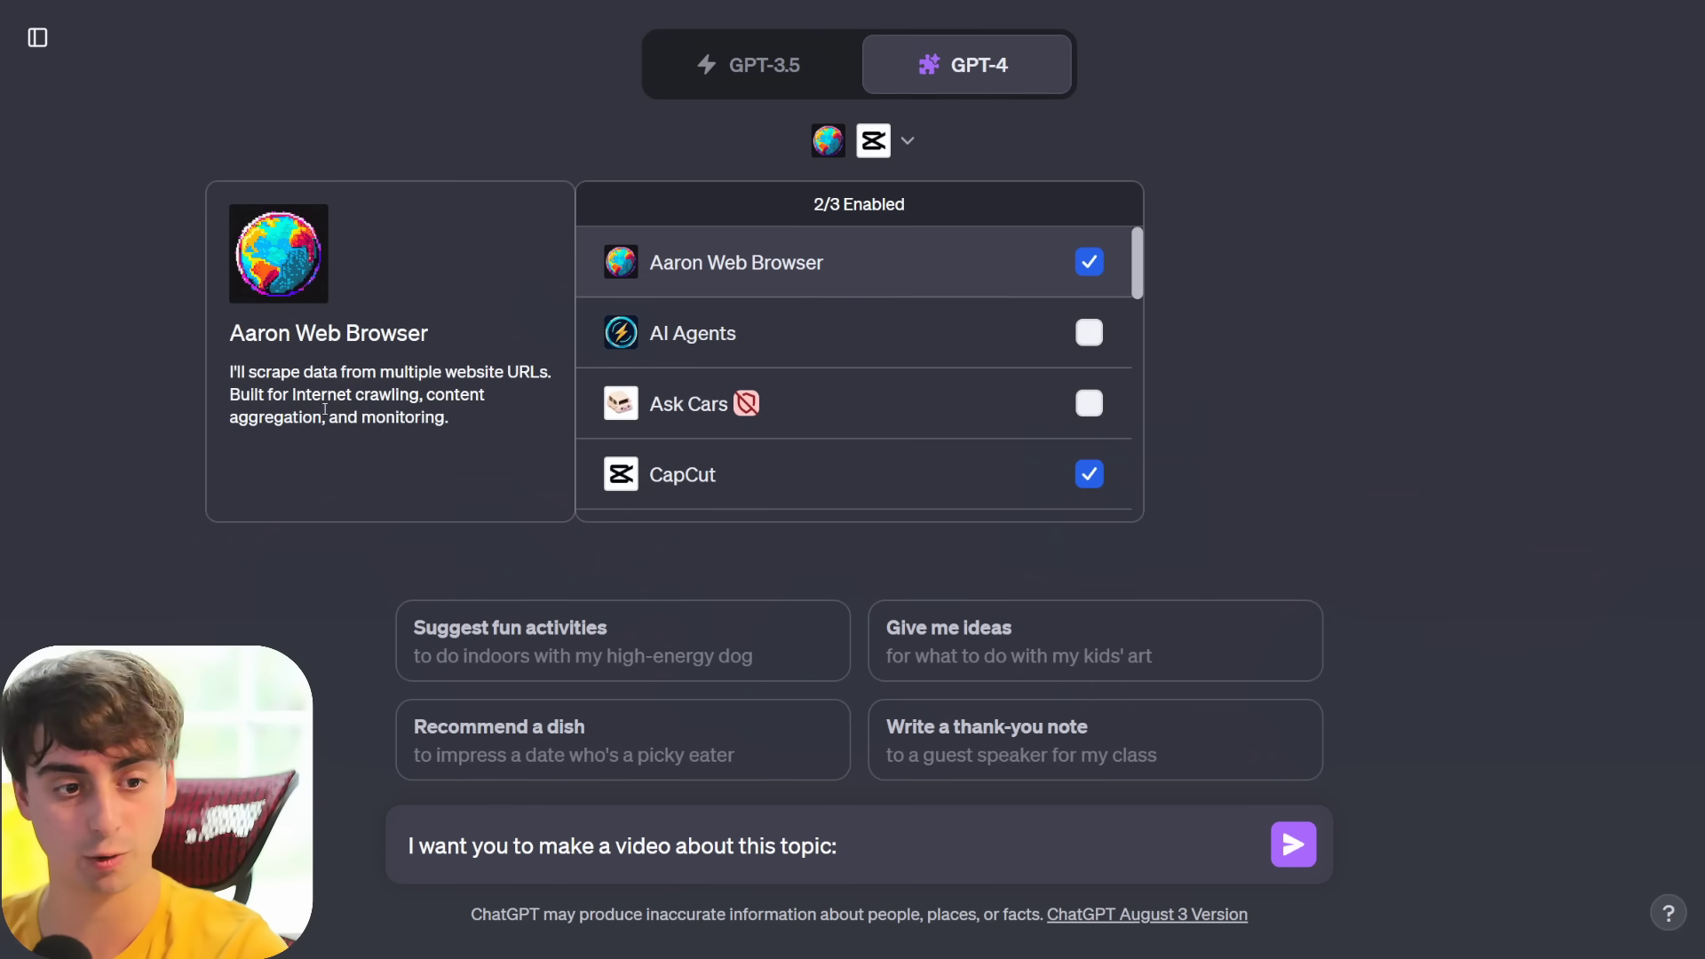
pyautogui.press('Escape')
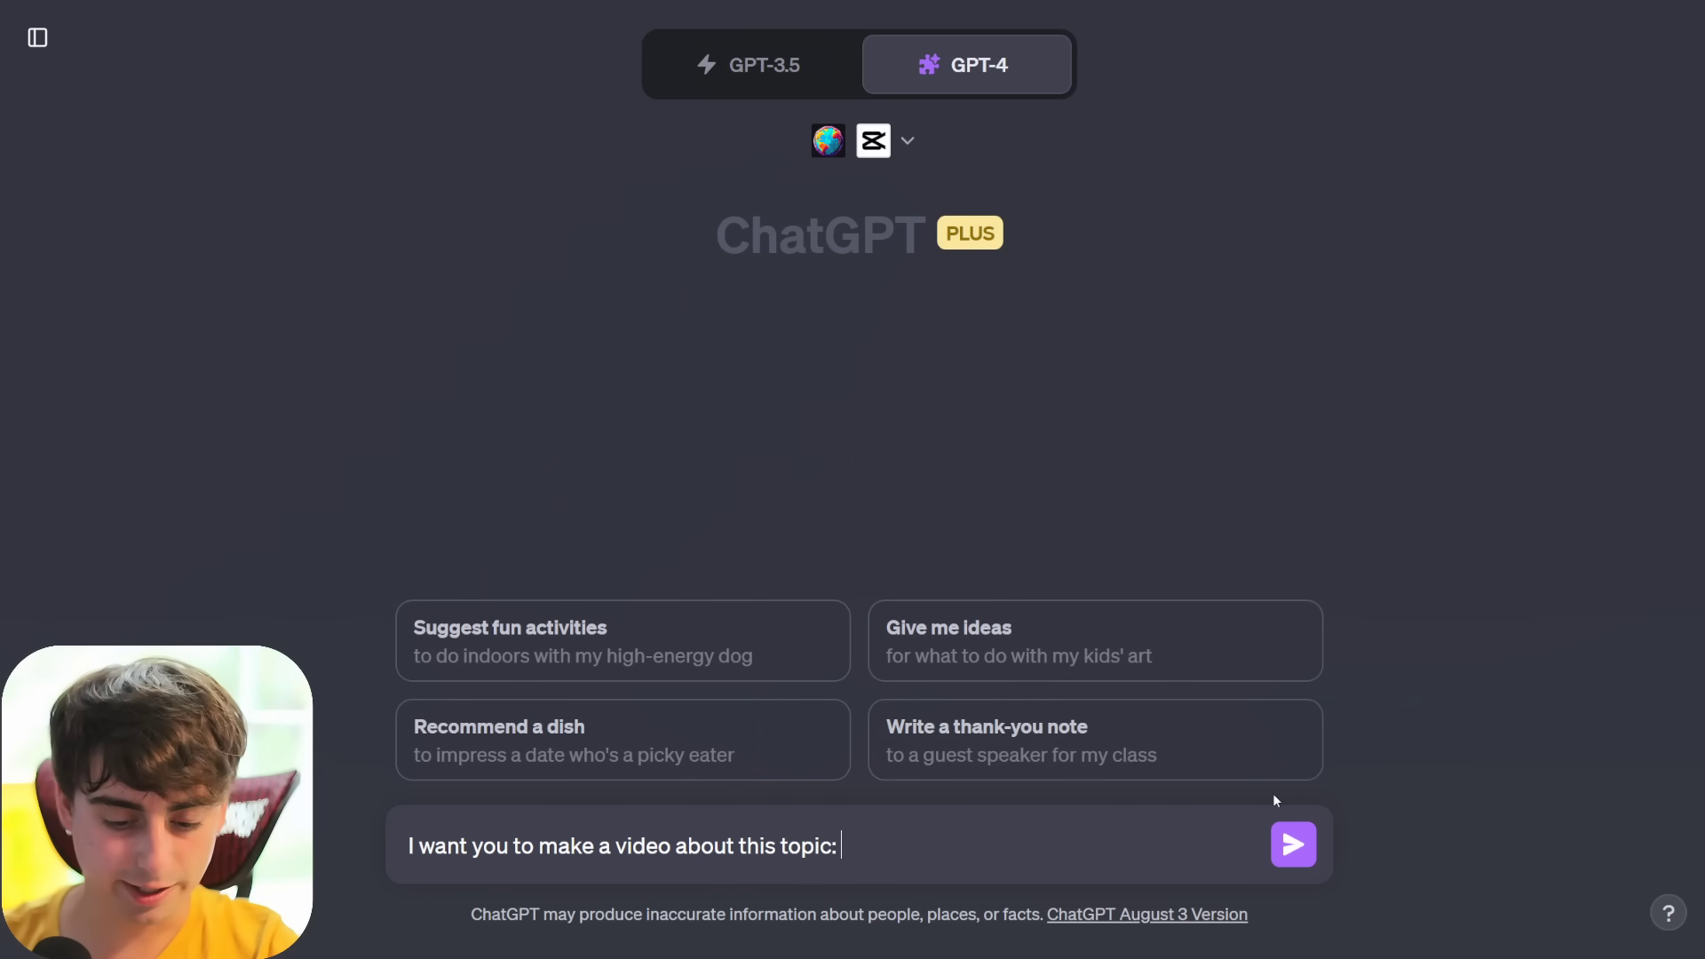
pyautogui.write('https://the-decoder.com/free-midjourney-alternative-ideogram-is-now-available-to-all/')
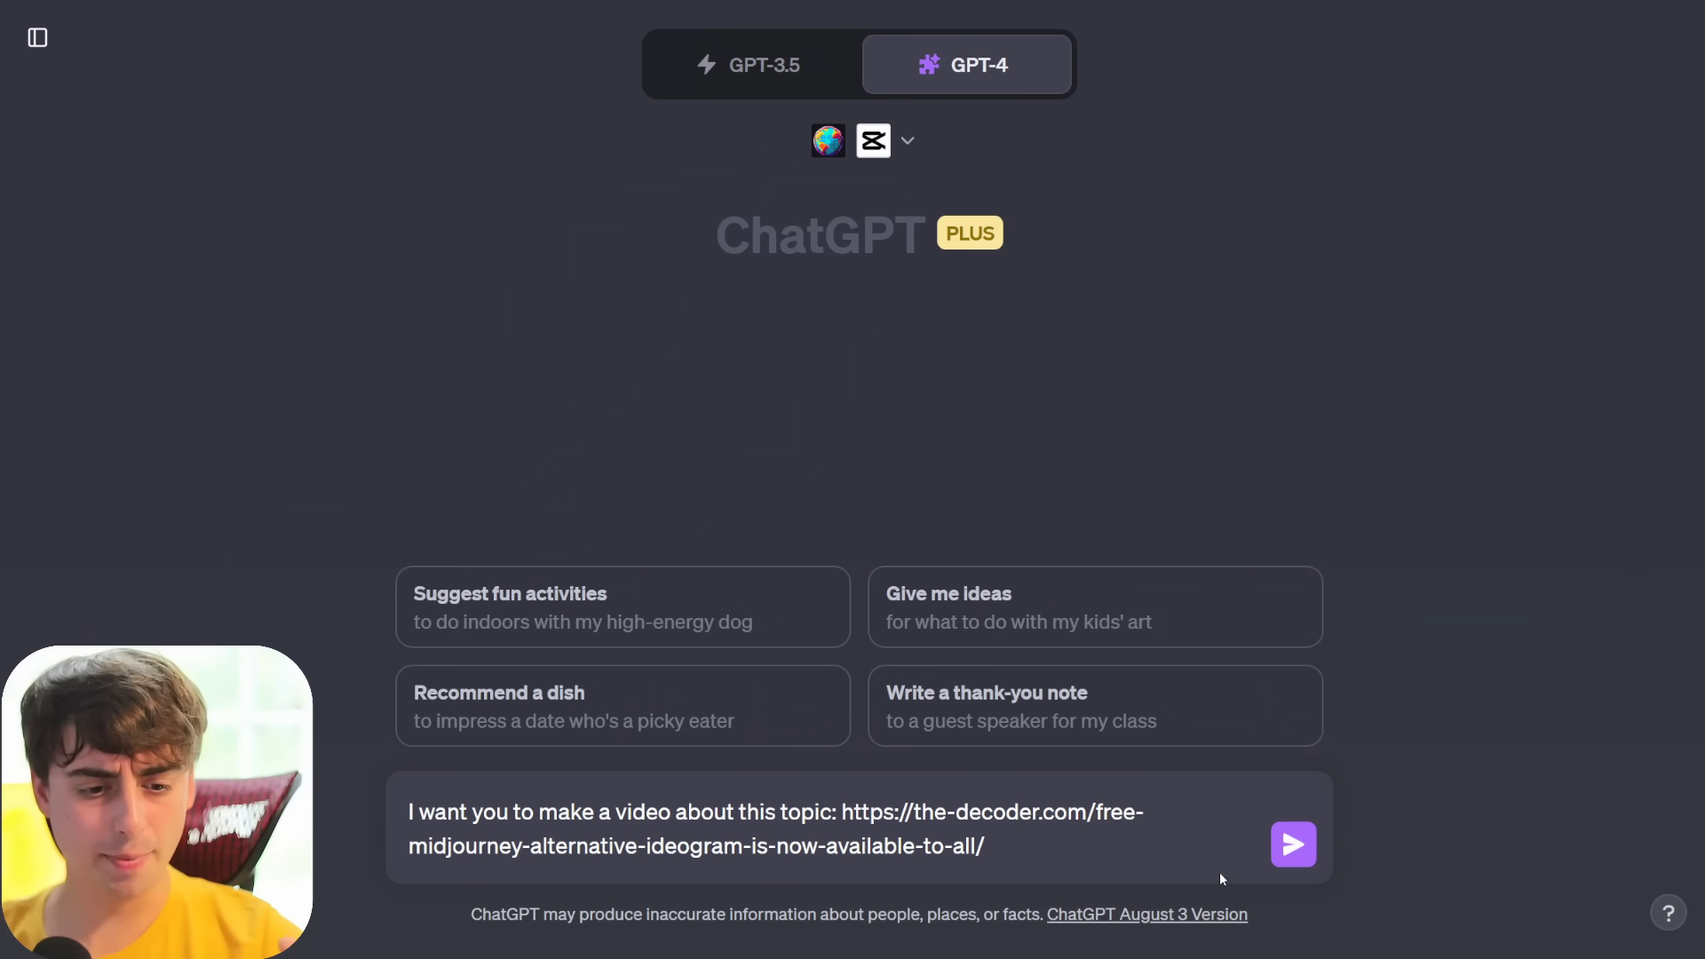
# - Send the Ideogram article request, inspect the web browser plugin's response, and open the CapCut video link
pyautogui.click(1295, 845)
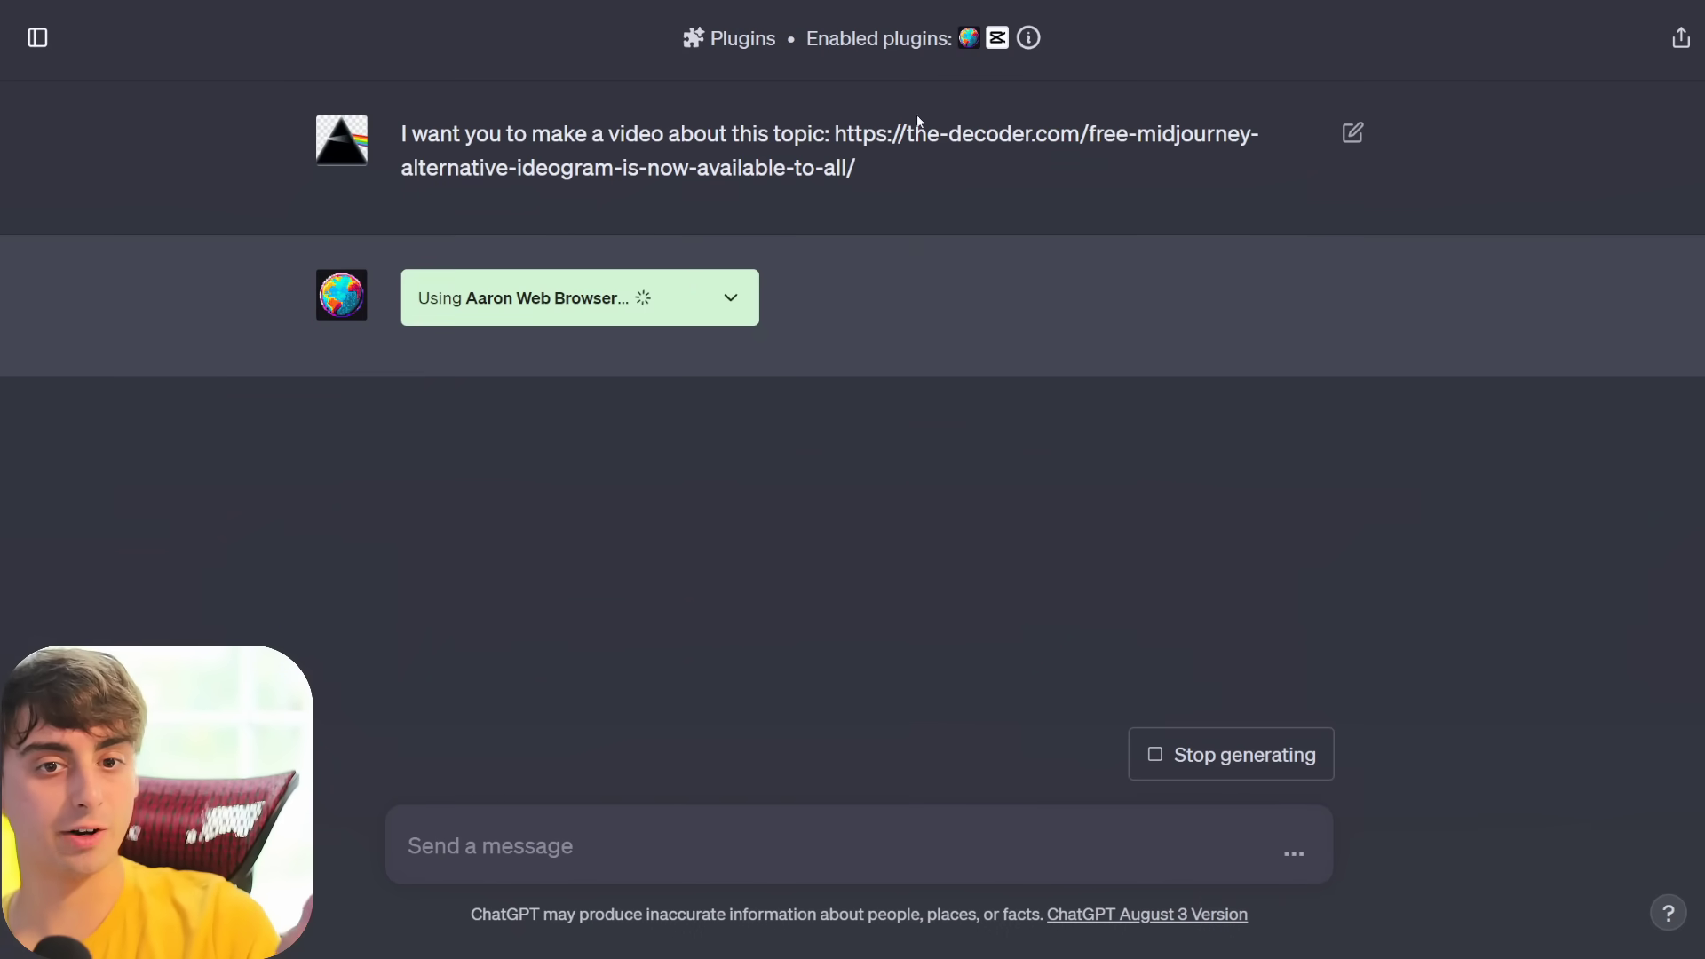
pyautogui.click(666, 320)
pyautogui.scroll(10, 692, 331)
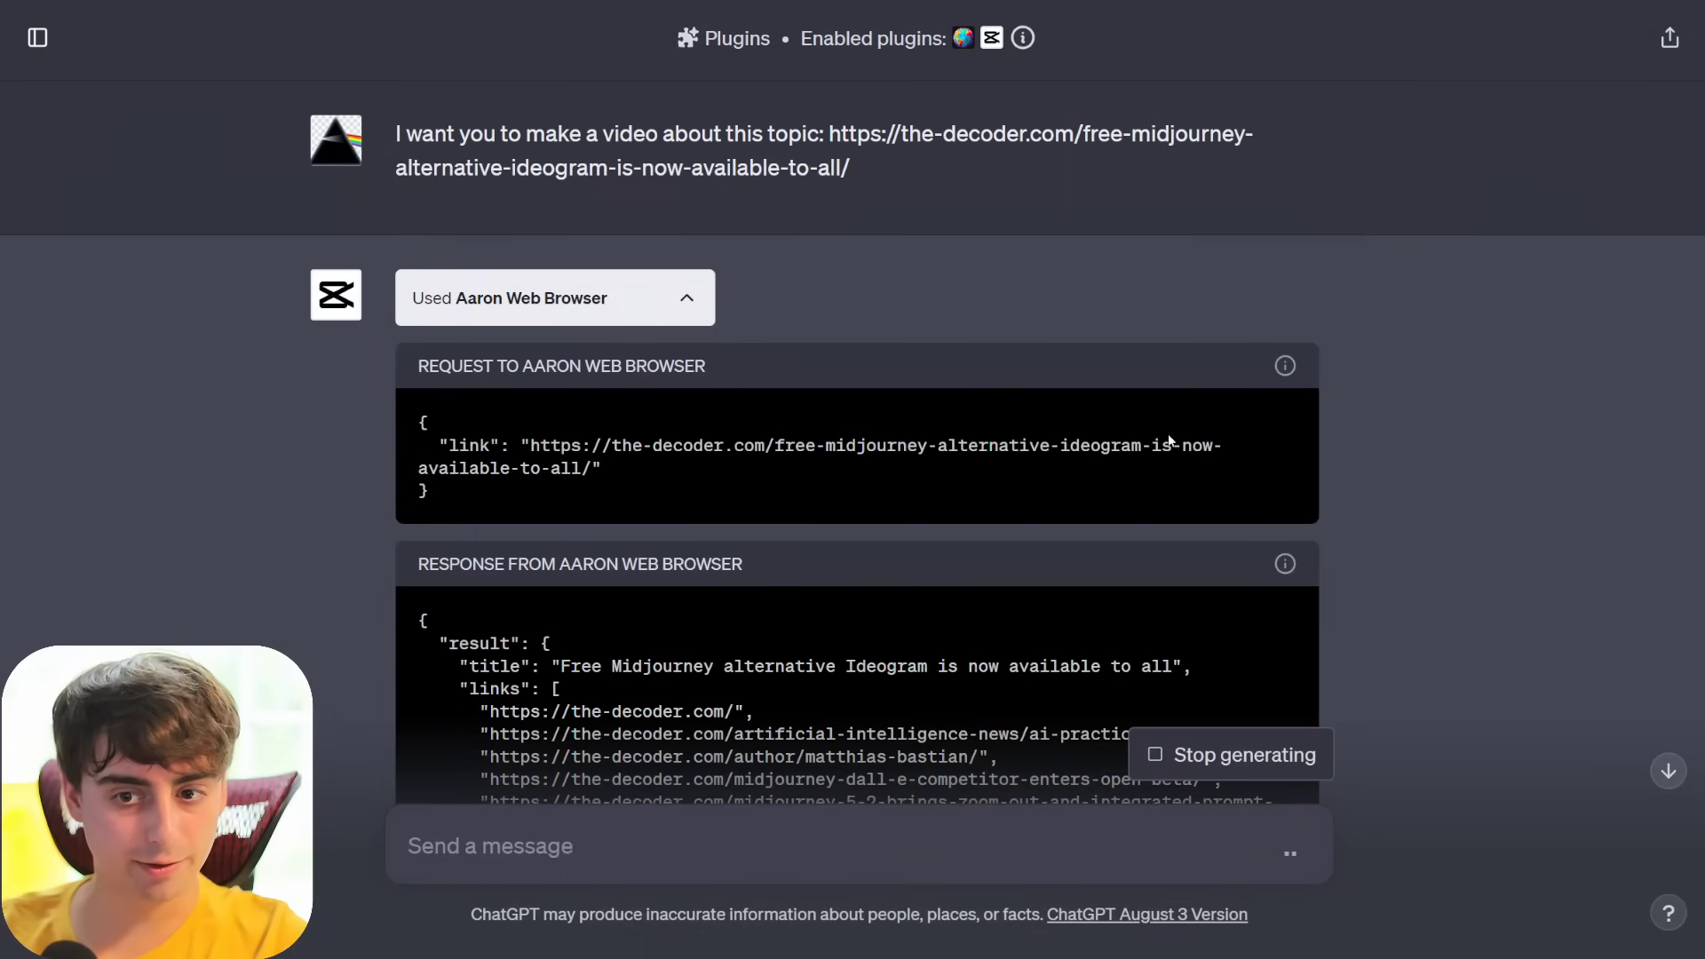
pyautogui.scroll(-15, 1168, 441)
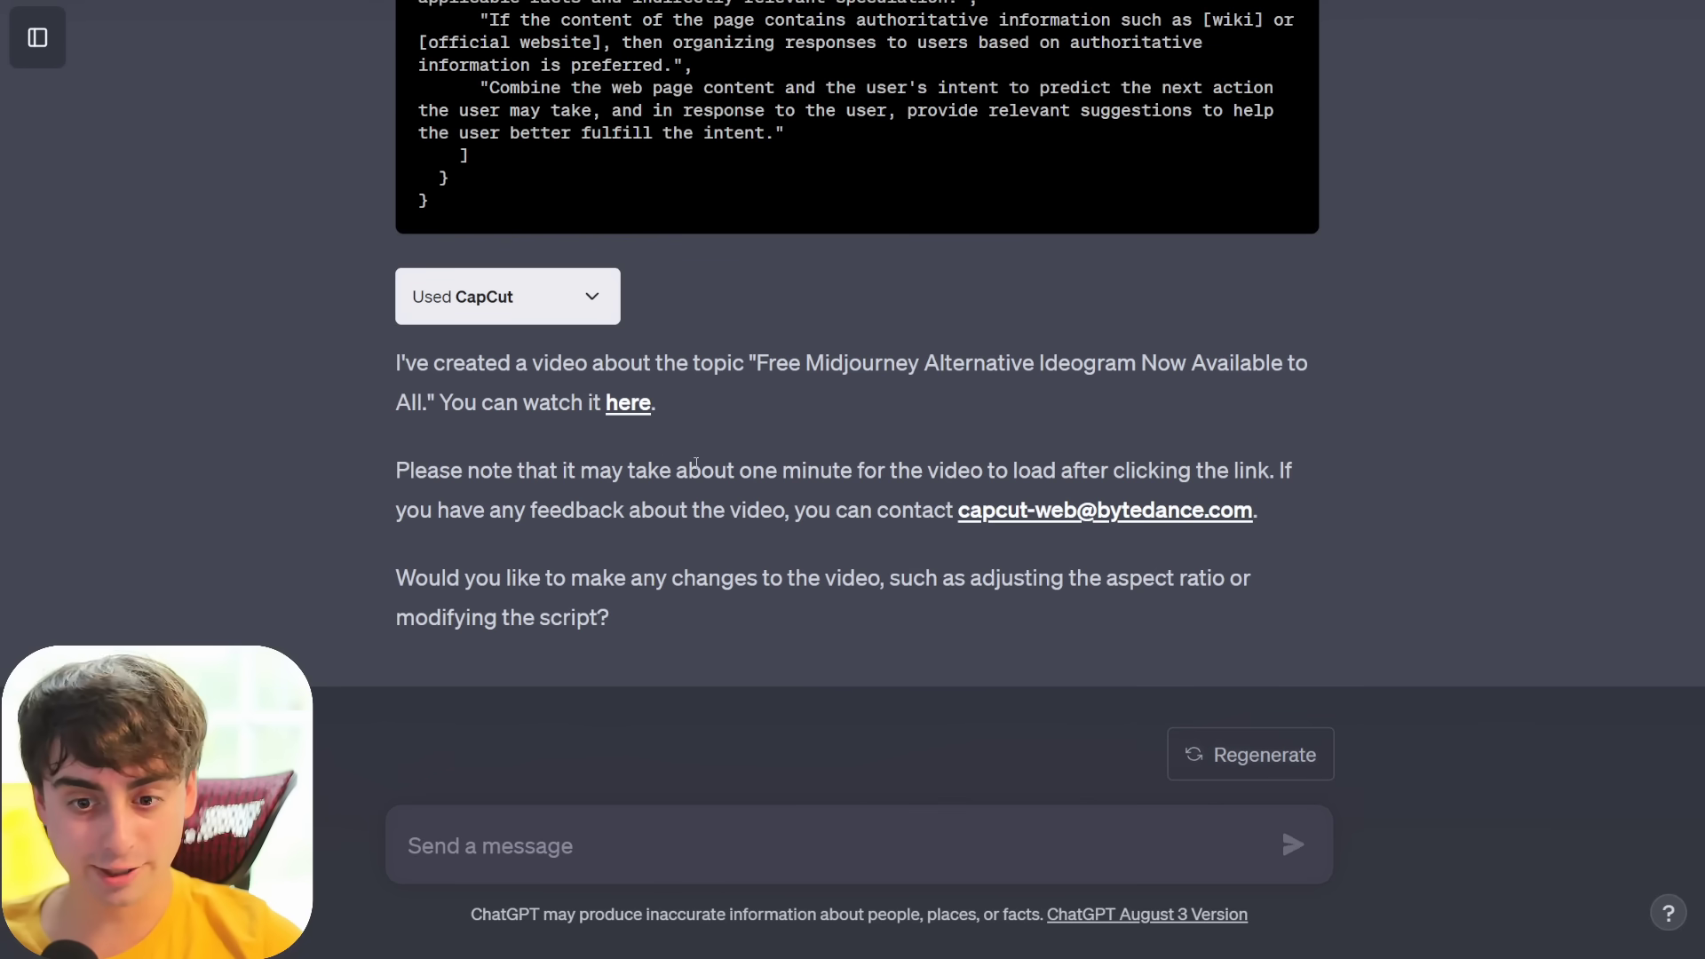
pyautogui.scroll(1, 761, 464)
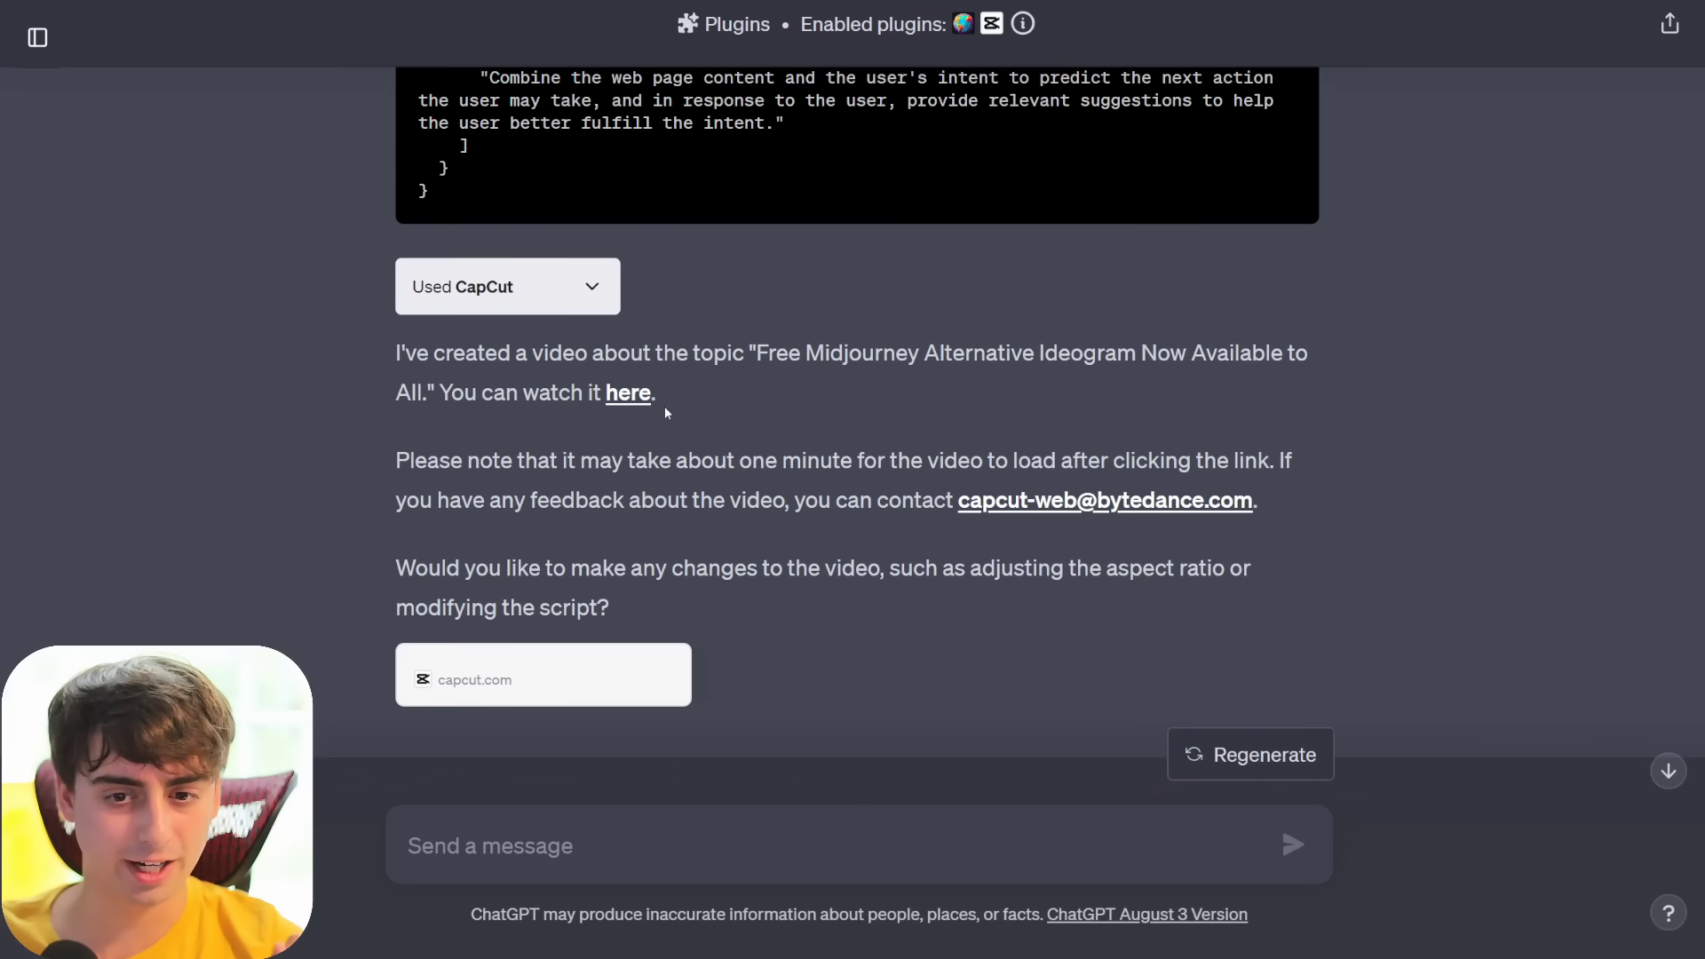
pyautogui.moveTo(757, 353); pyautogui.dragTo(476, 392)
pyautogui.click(750, 395)
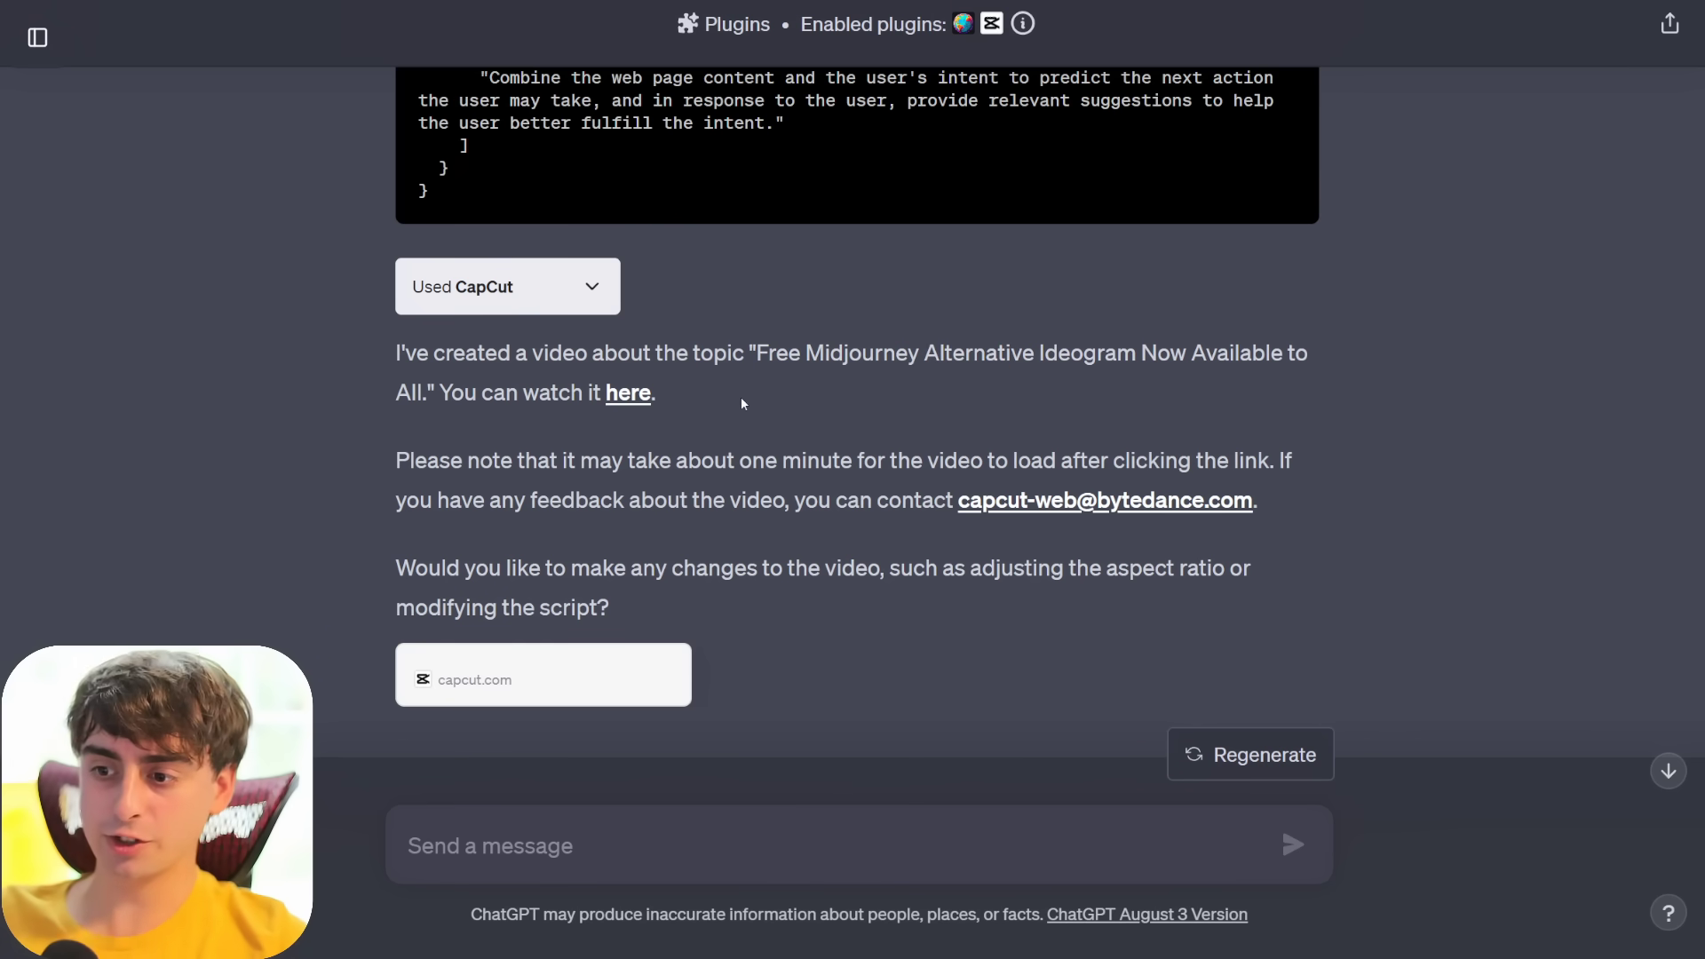
pyautogui.click(632, 407)
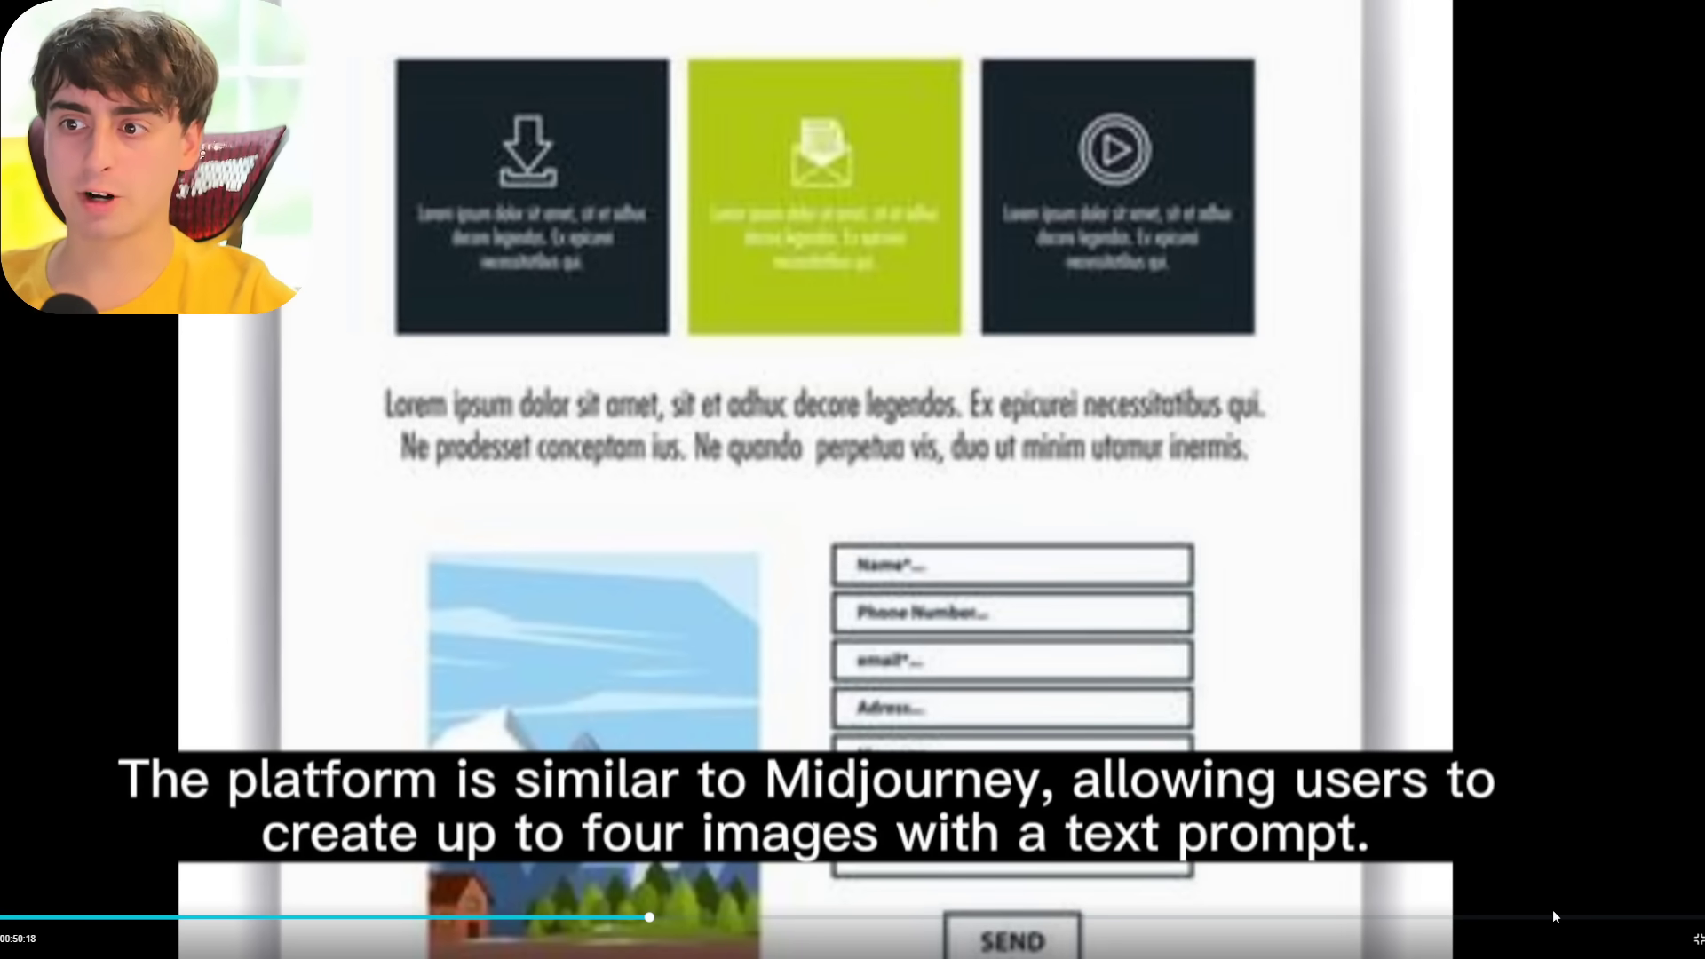
# - Exit full-screen preview and drag the playhead back to the HUG ME scene near 00:05
pyautogui.click(1698, 940)
pyautogui.moveTo(554, 854); pyautogui.dragTo(401, 861)
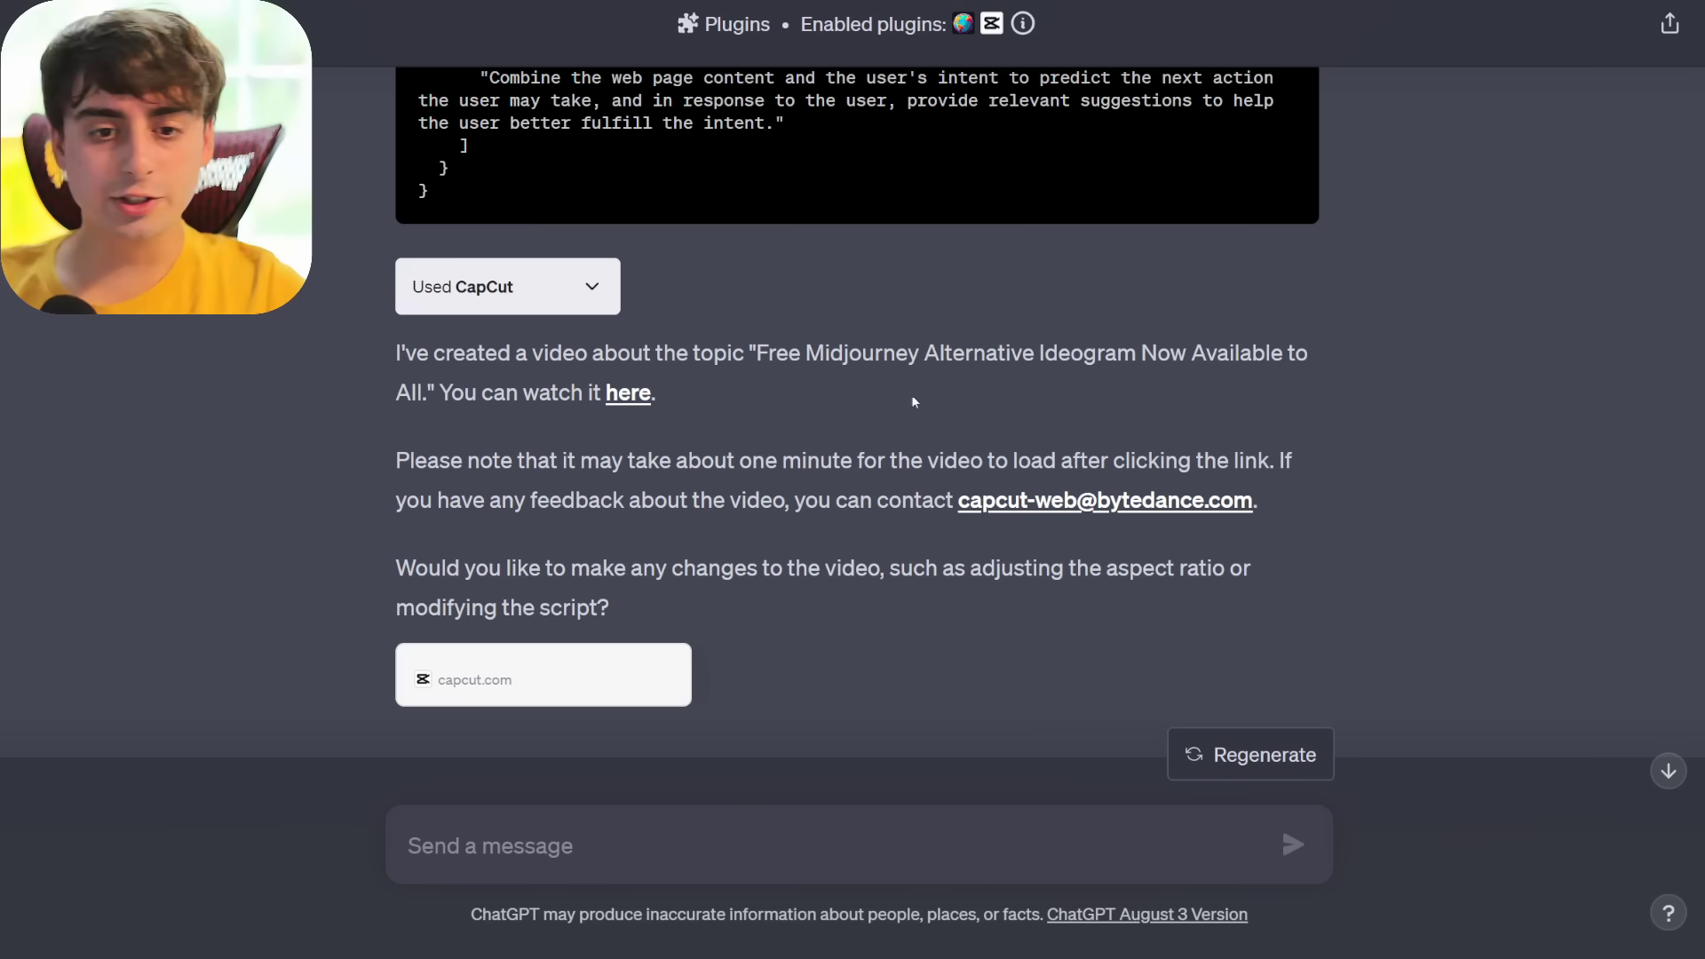
# - Send feedback asking for 9:16, corrected Ideogram facts and more relevant images, then expand the CapCut request
pyautogui.scroll(-1, 914, 400)
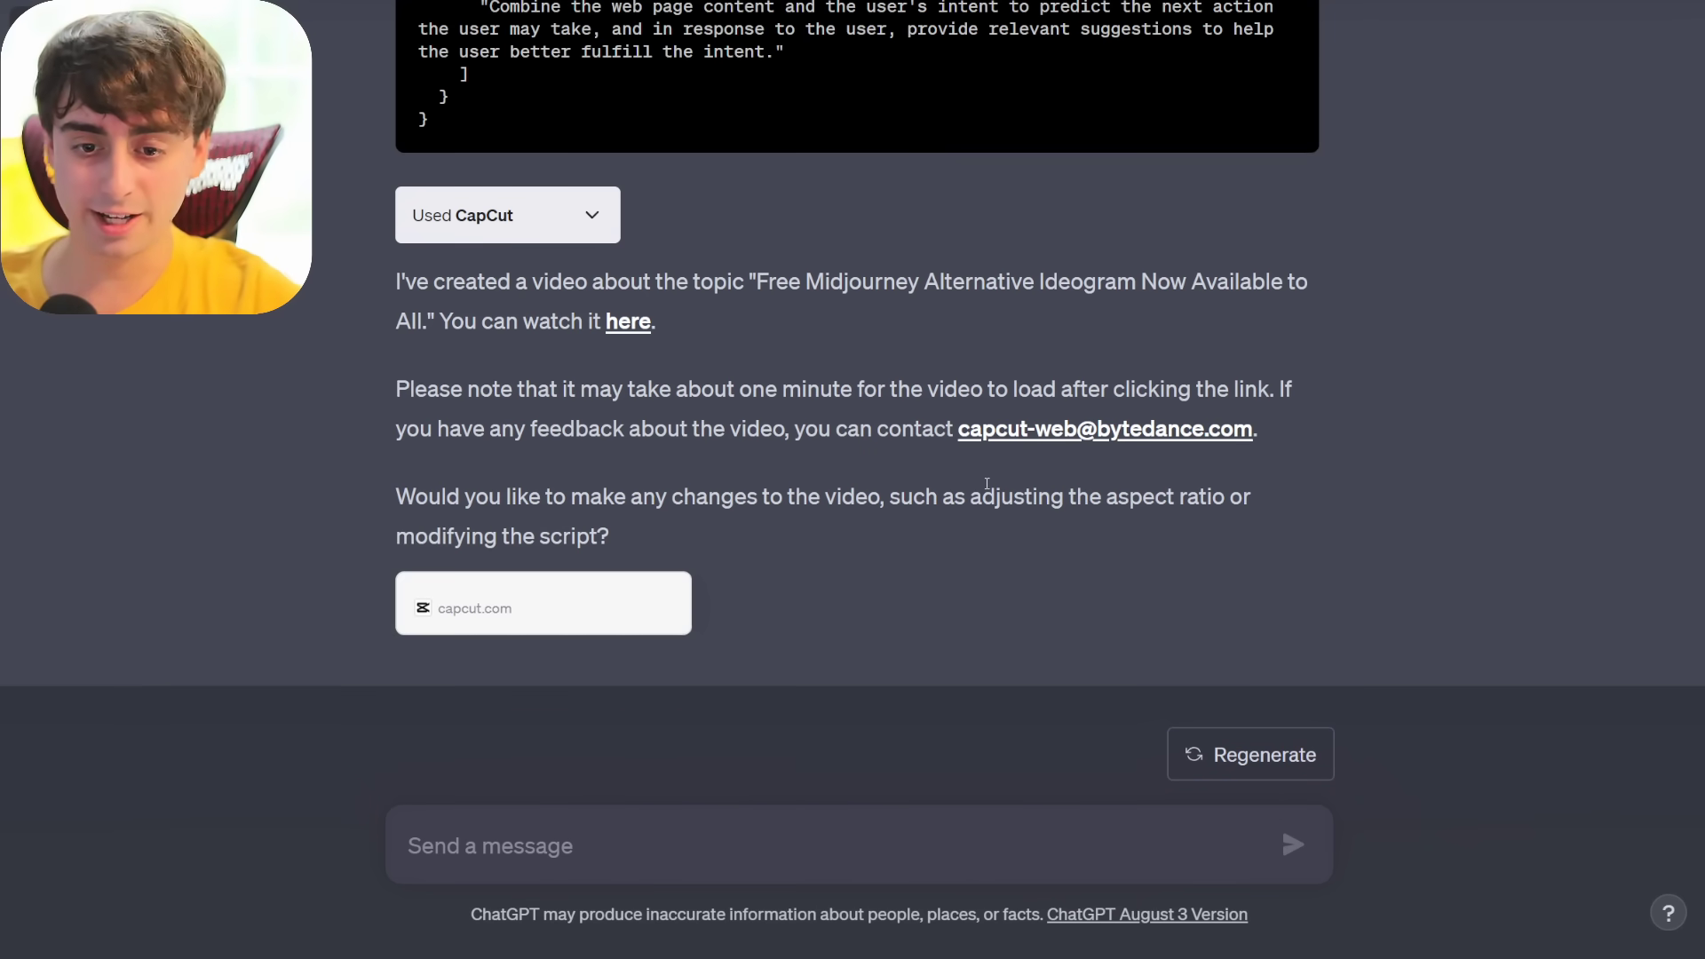
pyautogui.moveTo(396, 495); pyautogui.dragTo(622, 537)
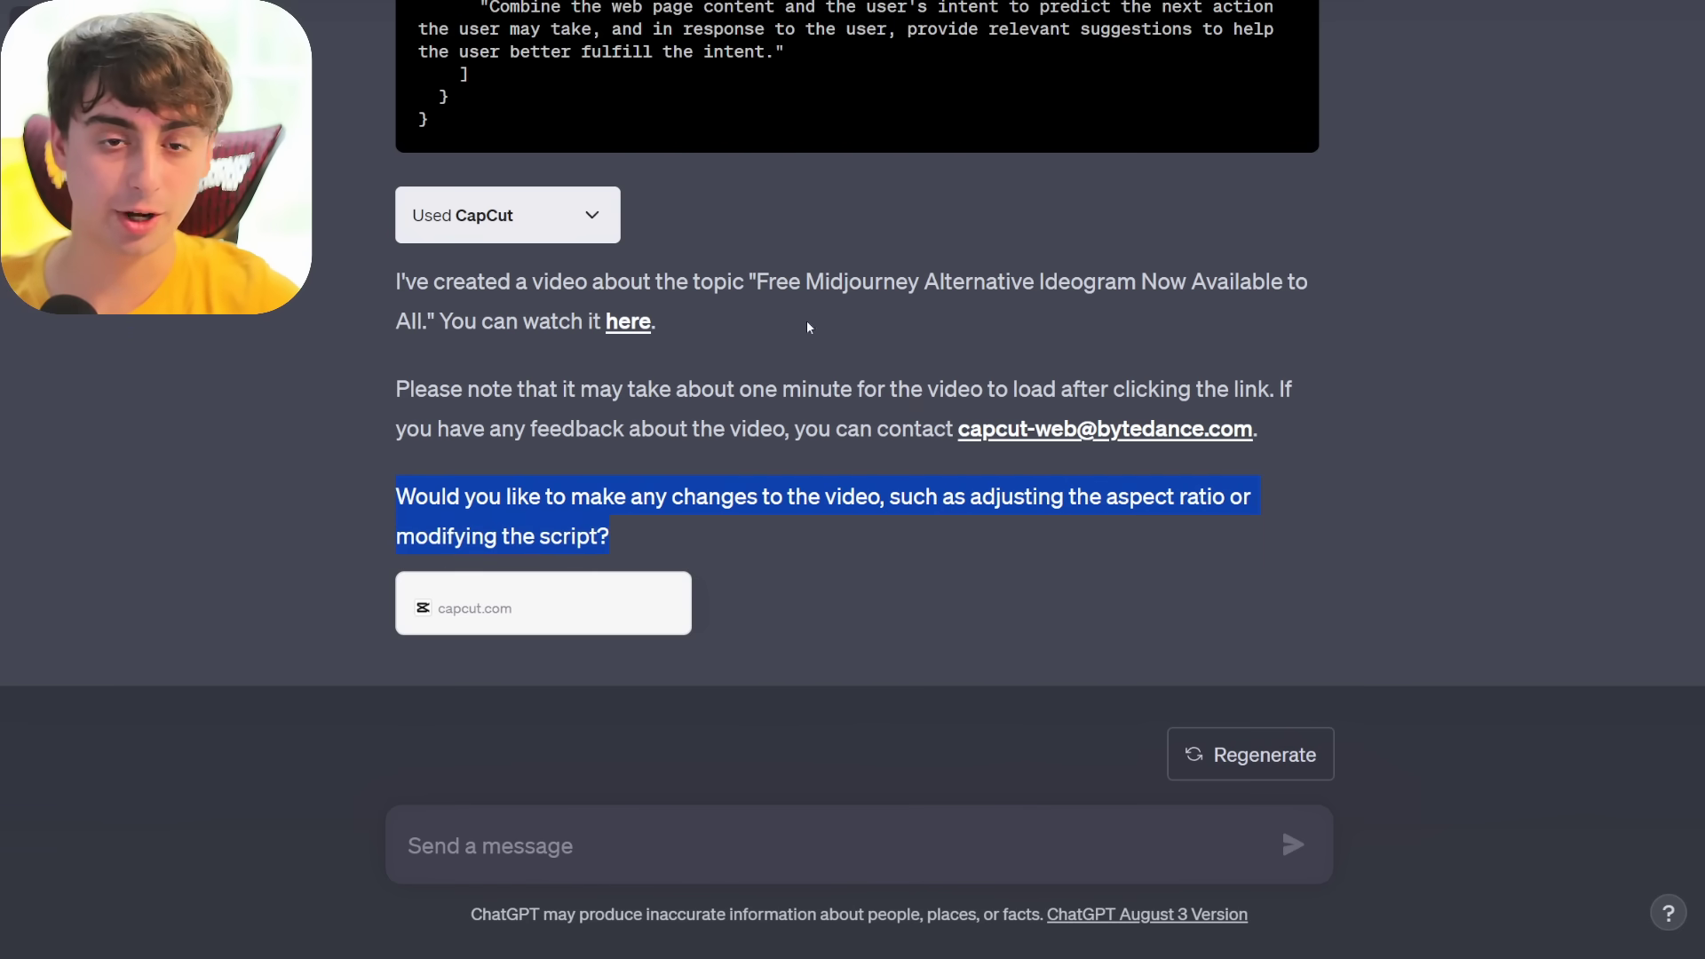
pyautogui.click(562, 801)
pyautogui.write("I want it in 9:16. Also ideogram AI does text in it's images when you prompt it too, not only in typography mode. Midjourney can't do text in it's images at all. The images you put inside the video are also very irrelevant.")
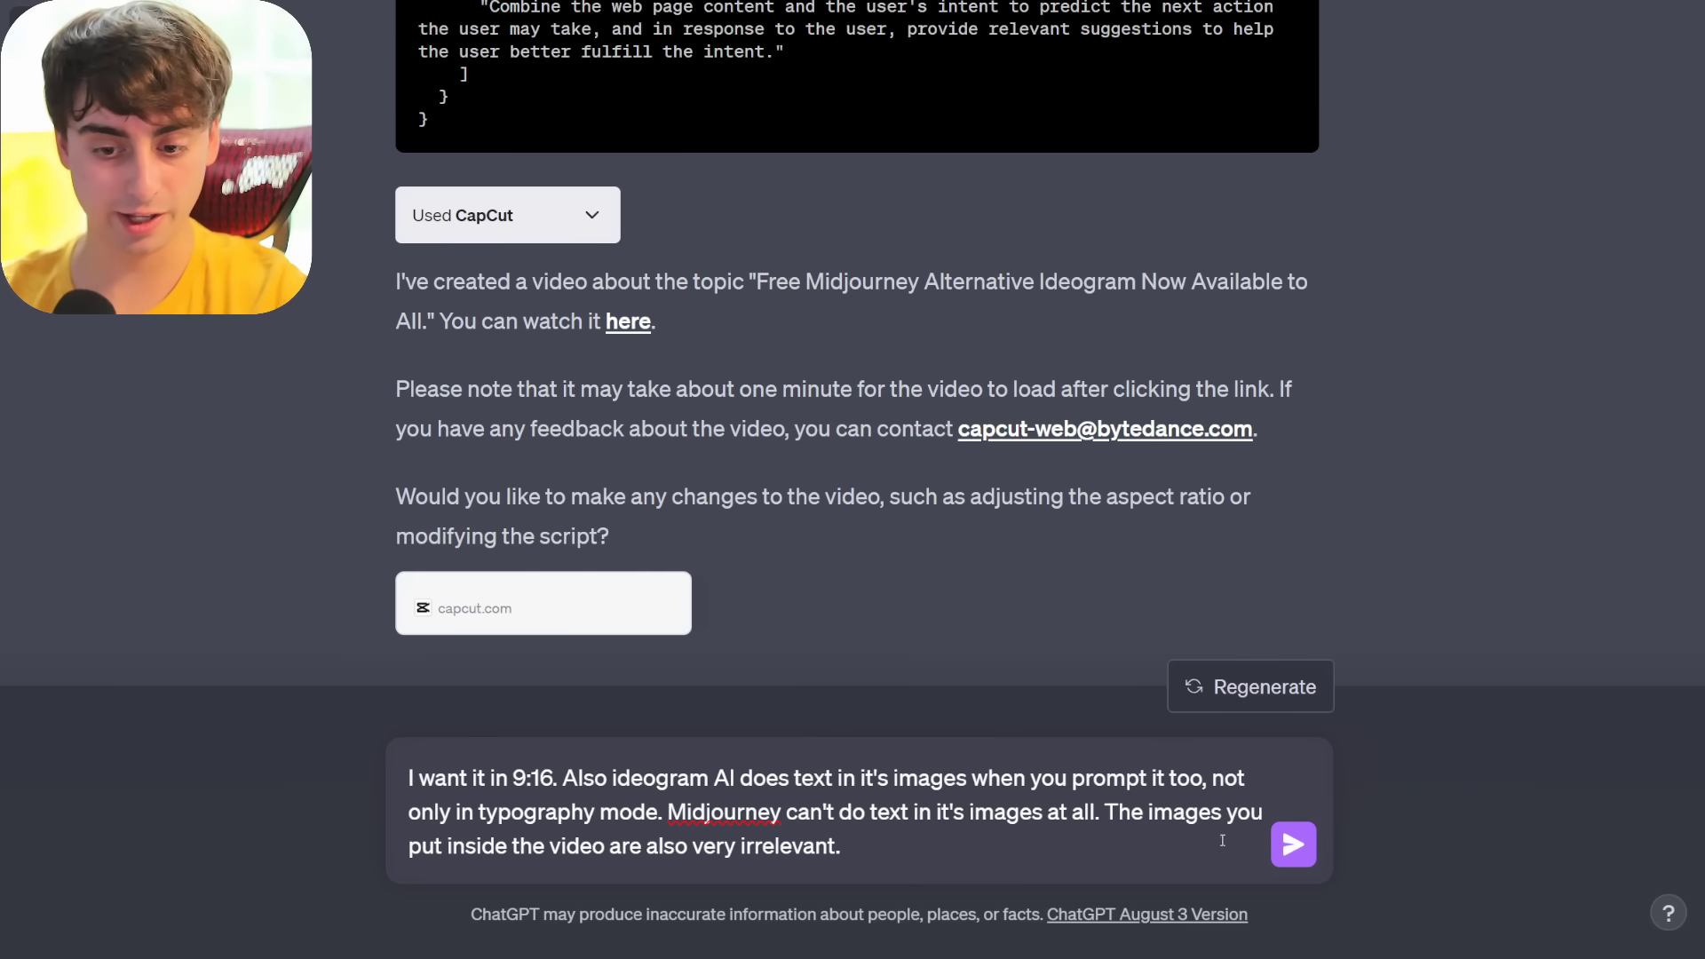
pyautogui.click(1294, 863)
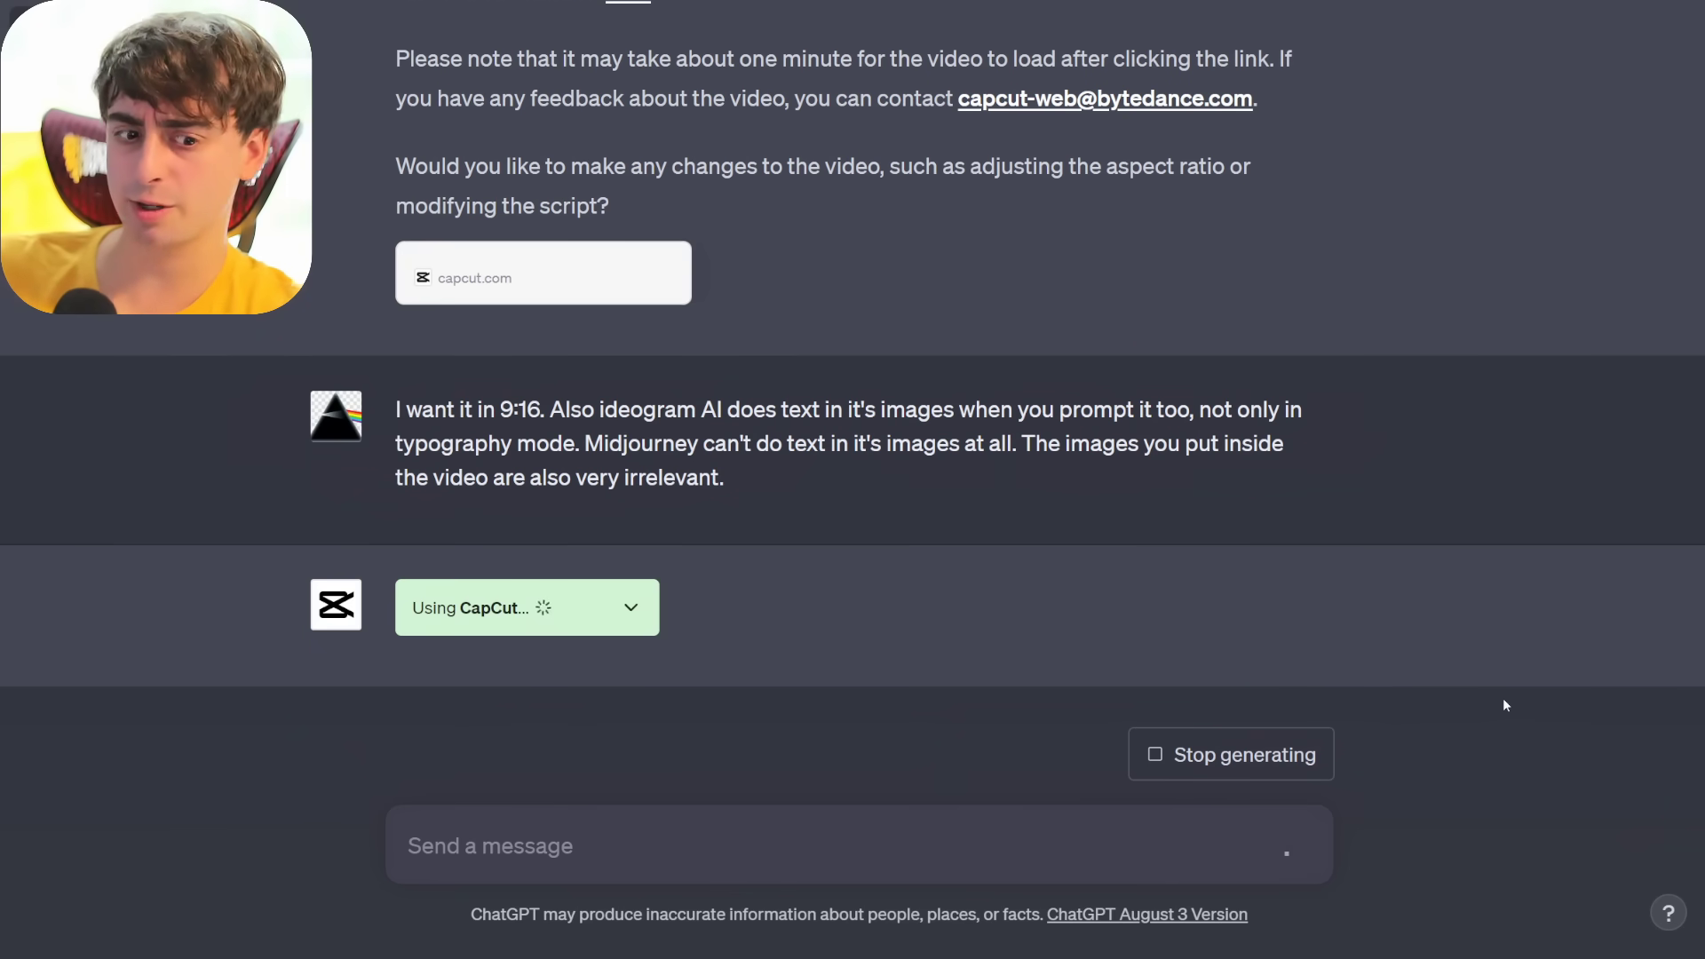
pyautogui.click(631, 620)
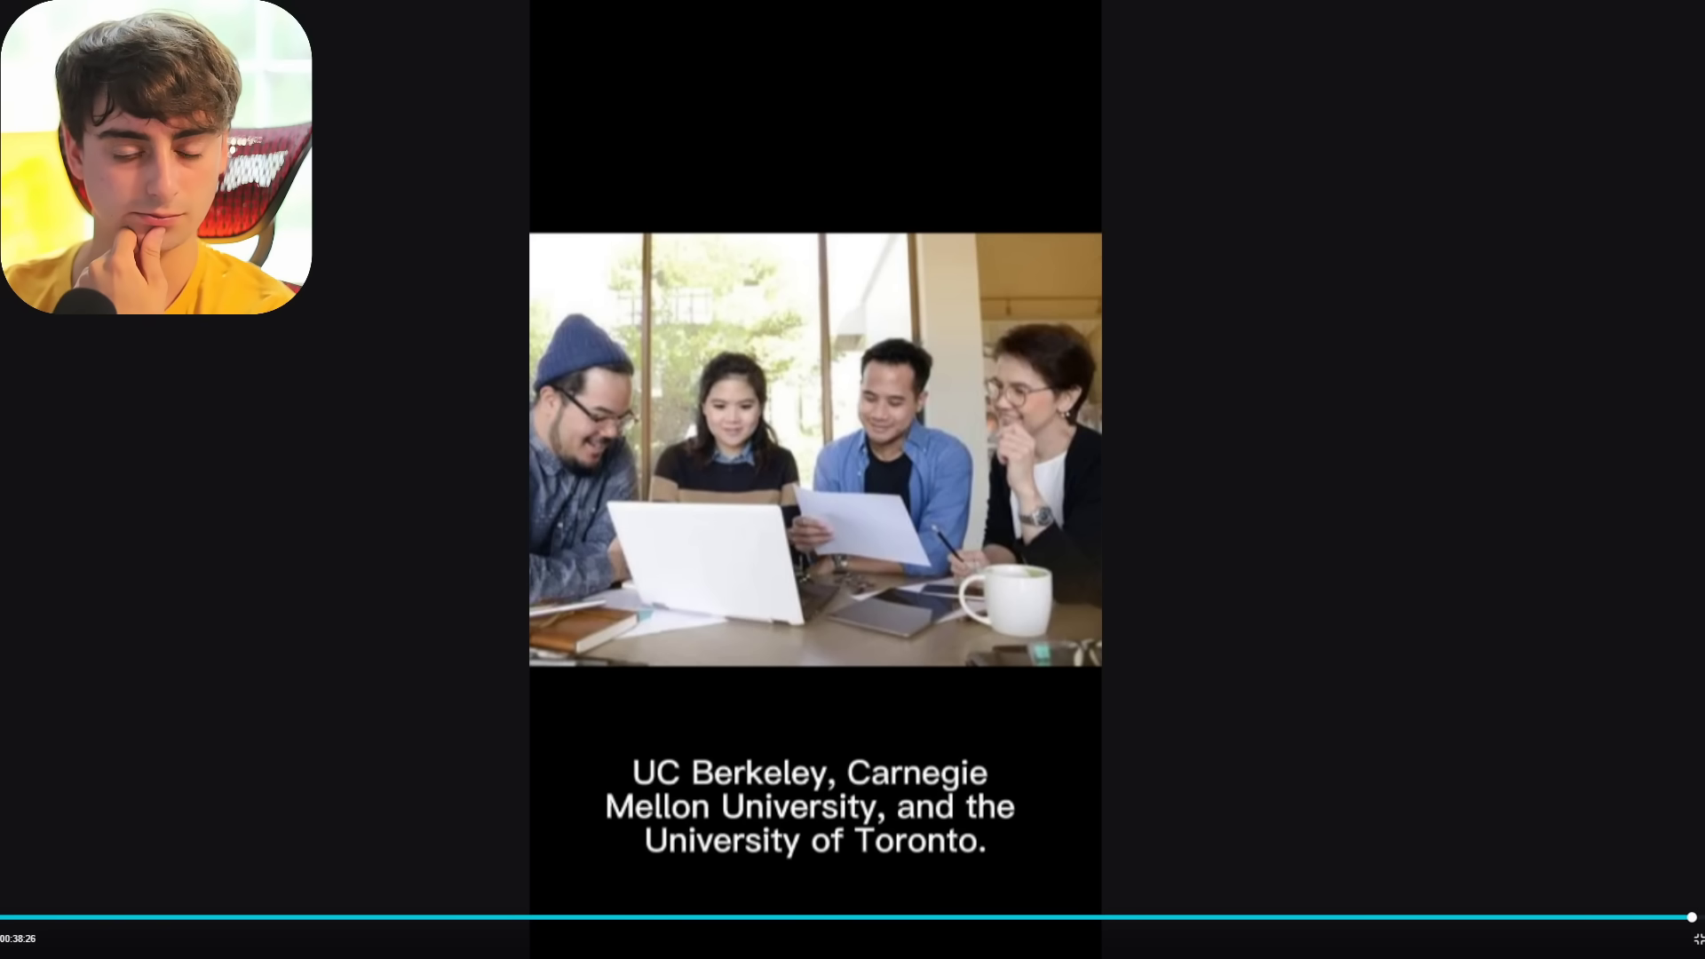
# - Exit CapCut's full-screen preview of the regenerated Ideogram video
pyautogui.press('Escape')
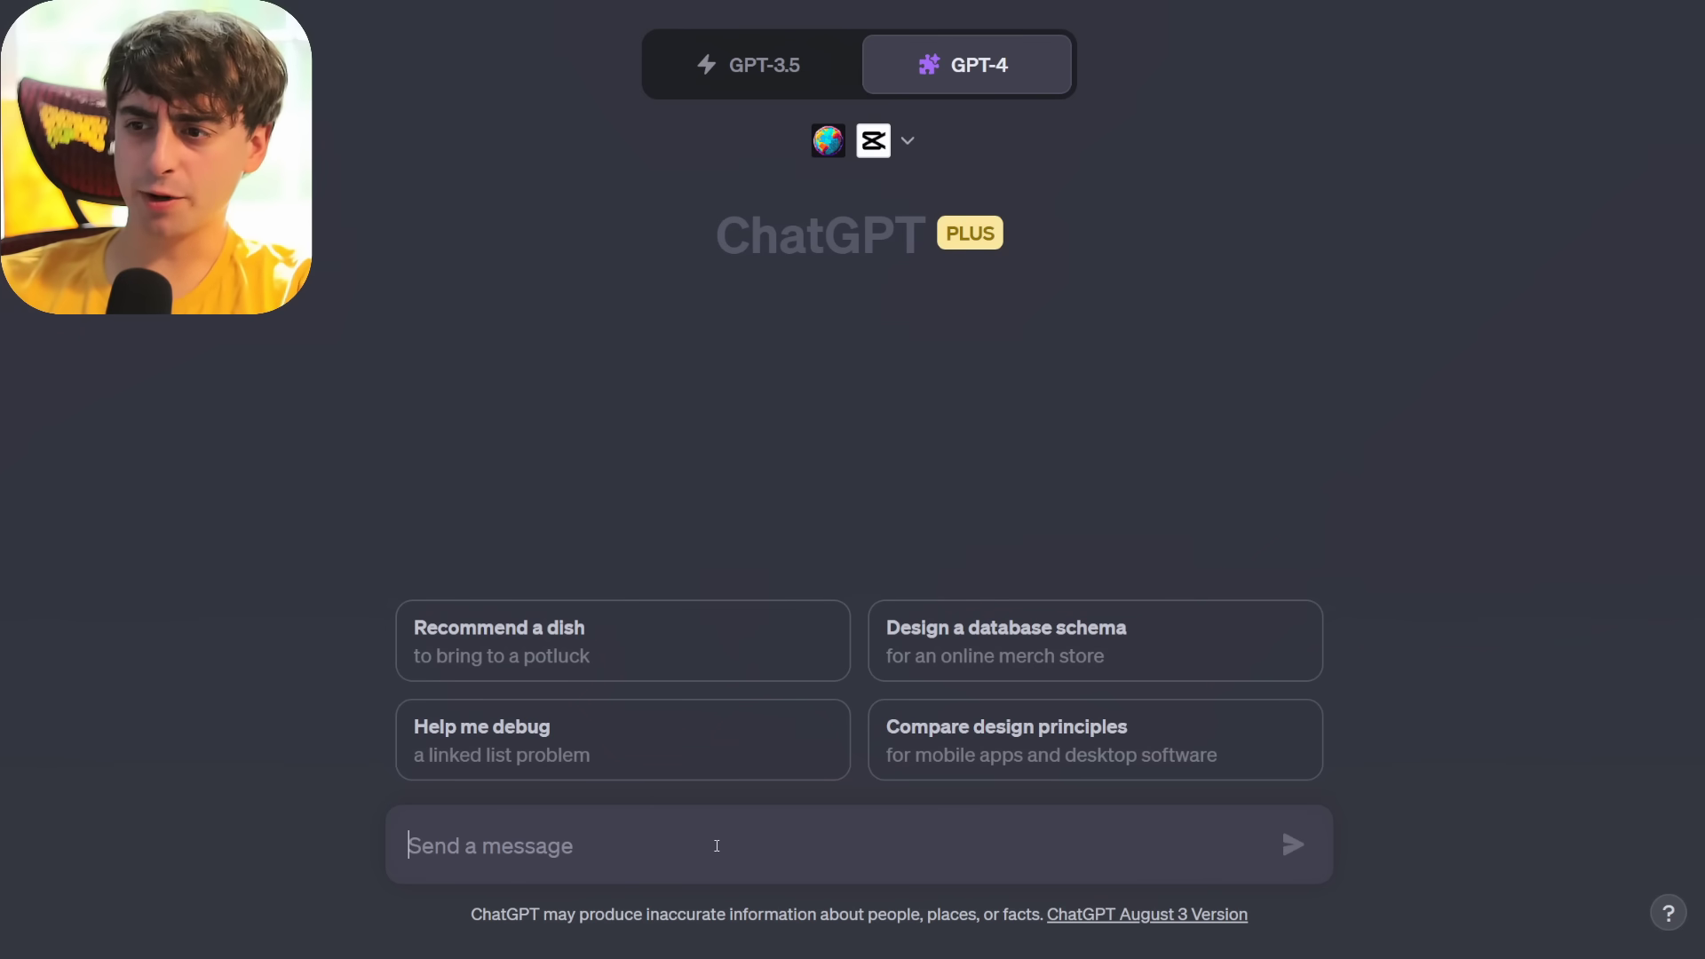
# - Send the funny pig story prompt with 'make the humor dark' added, then watch the result full-screen
pyautogui.write('tell me a funny story about a pig with a crazy twist at the end in video format for tiktok.')
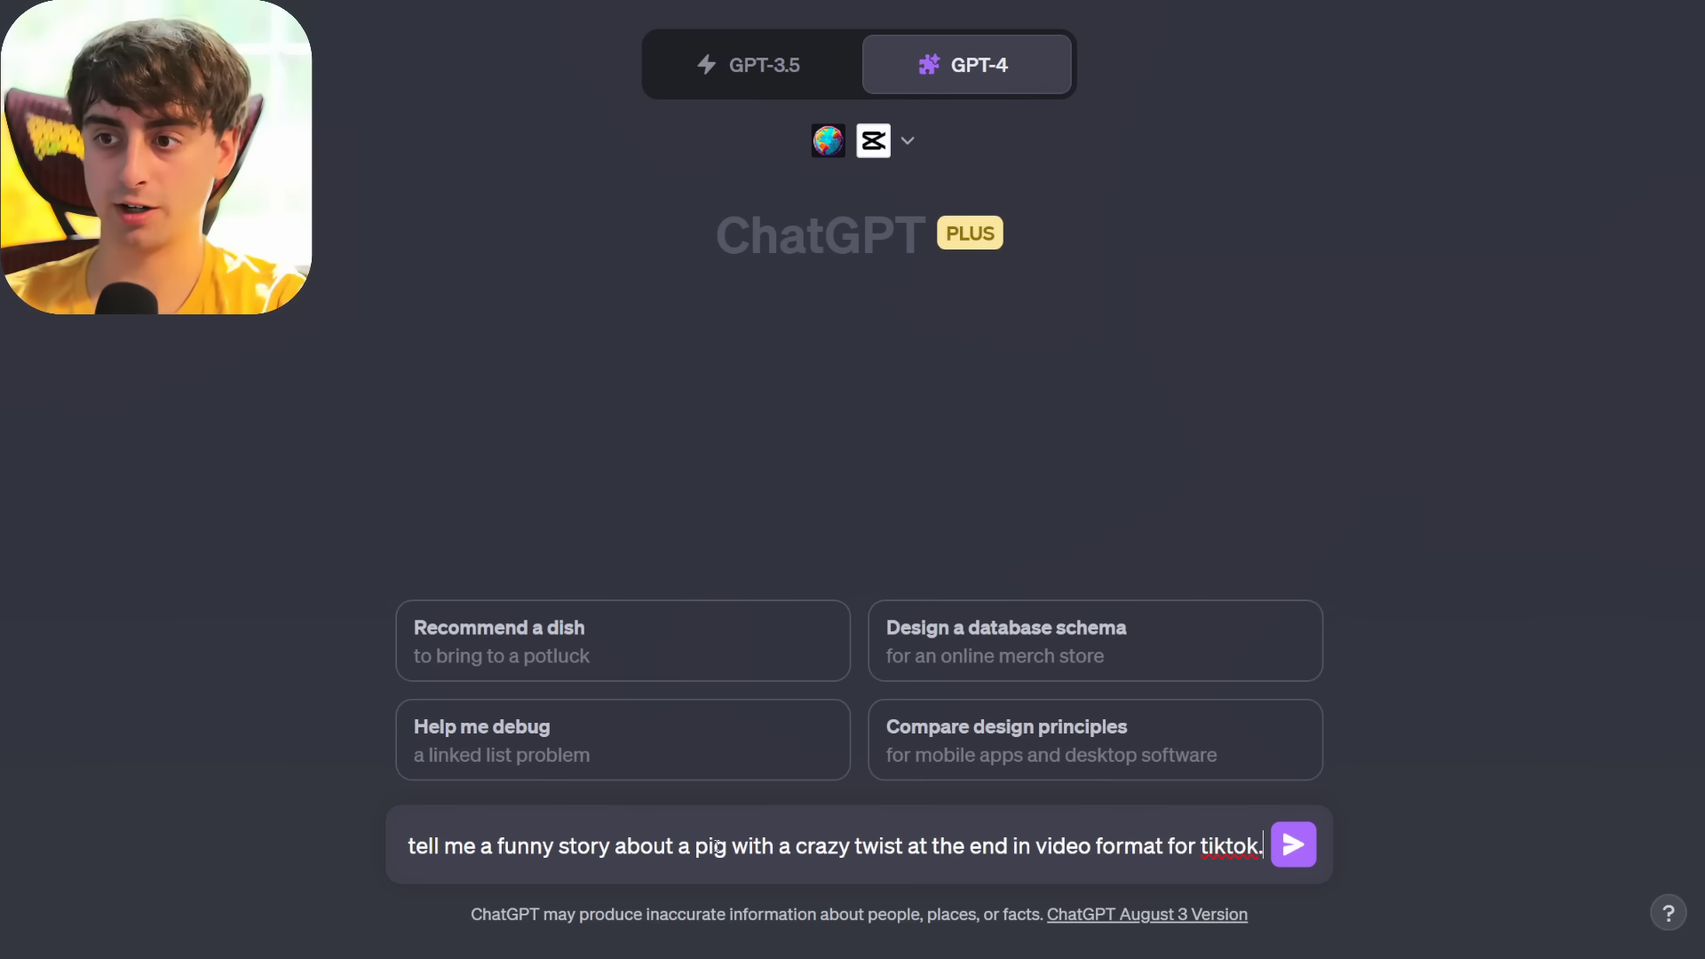
pyautogui.hotkey('shift', 'Return')
pyautogui.write('make the hum')
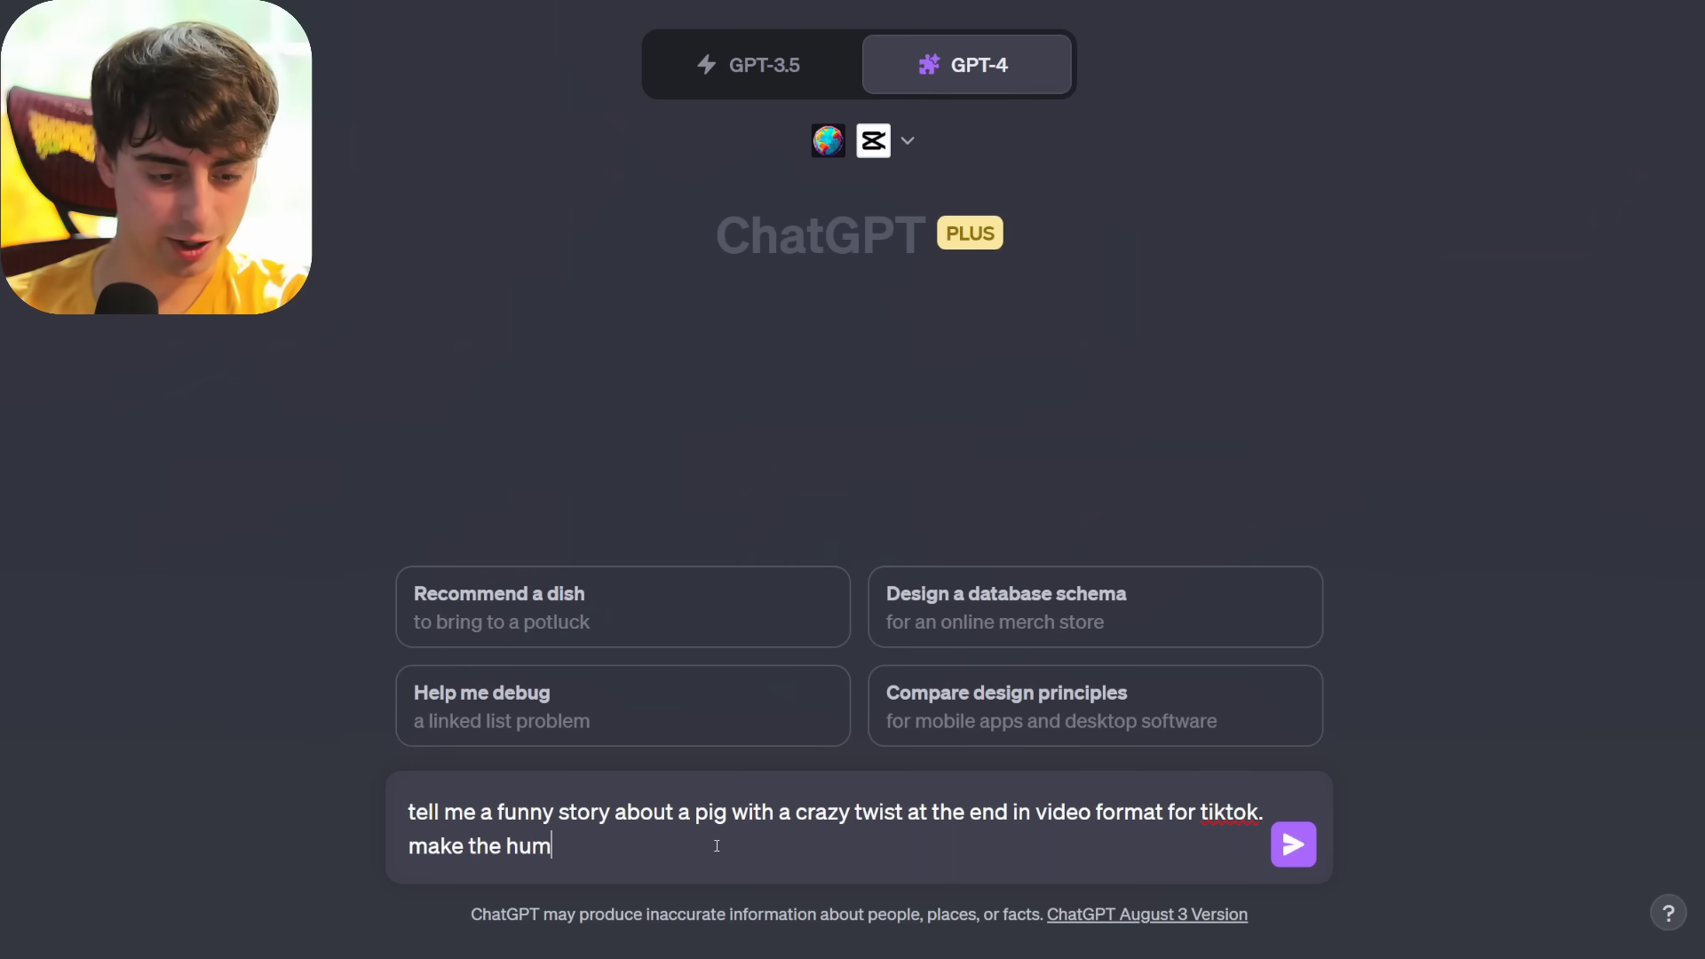
pyautogui.write('or dark')
pyautogui.press('Return')
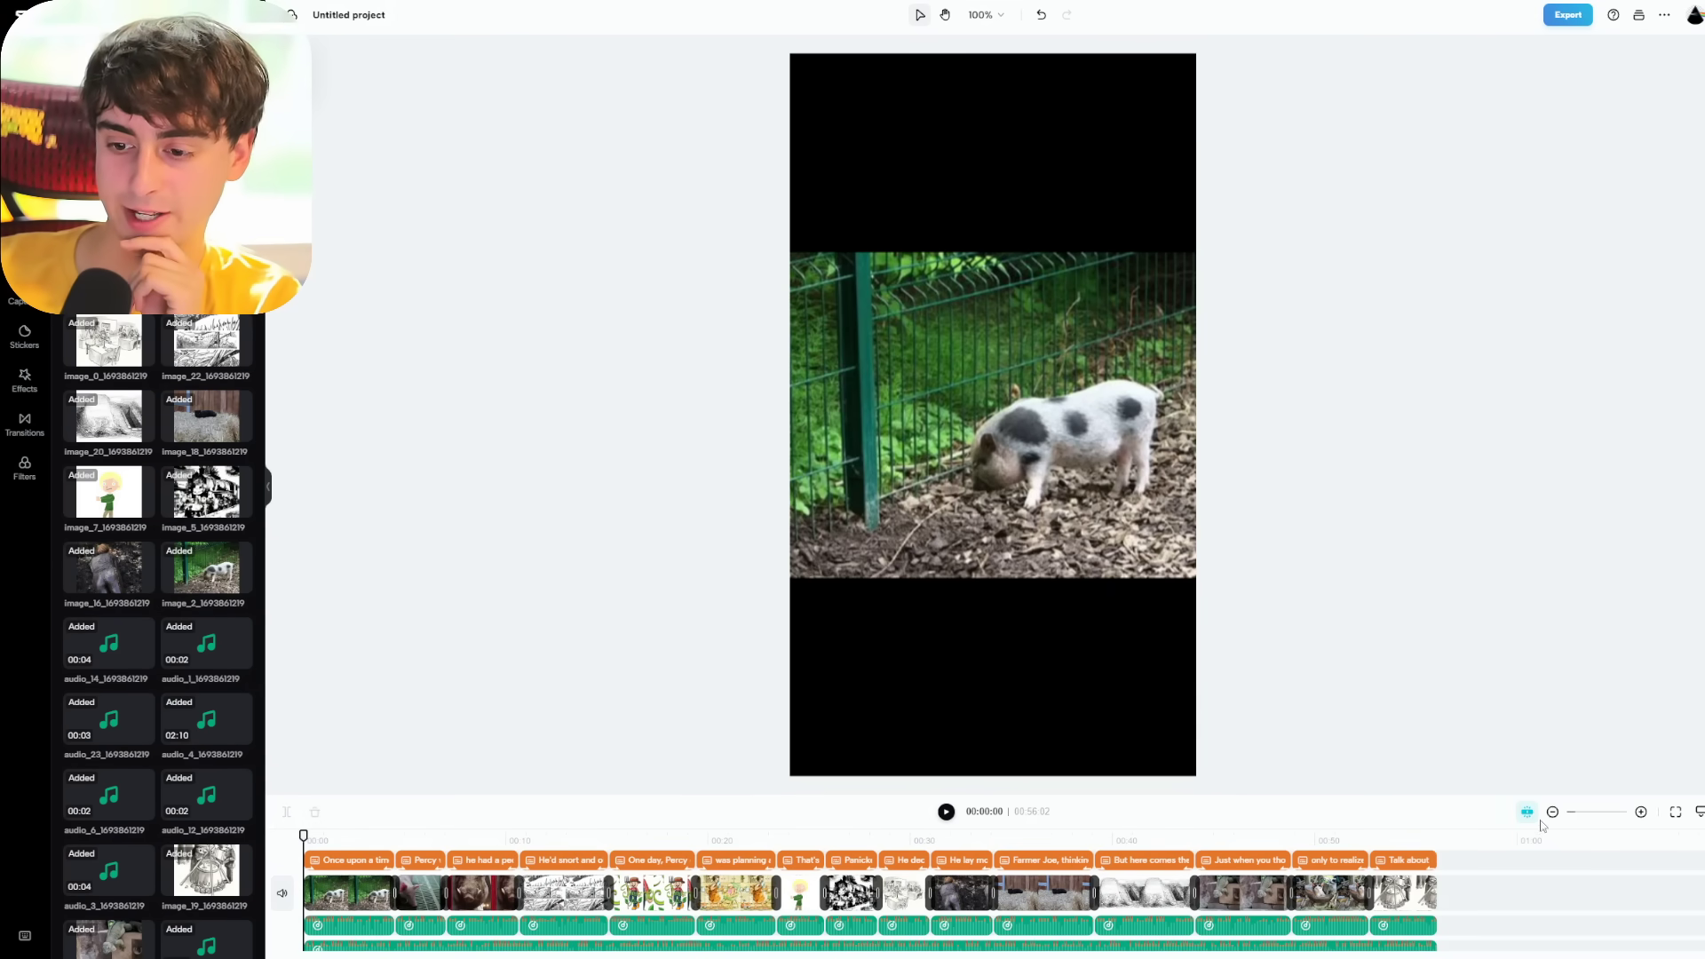
pyautogui.click(1676, 811)
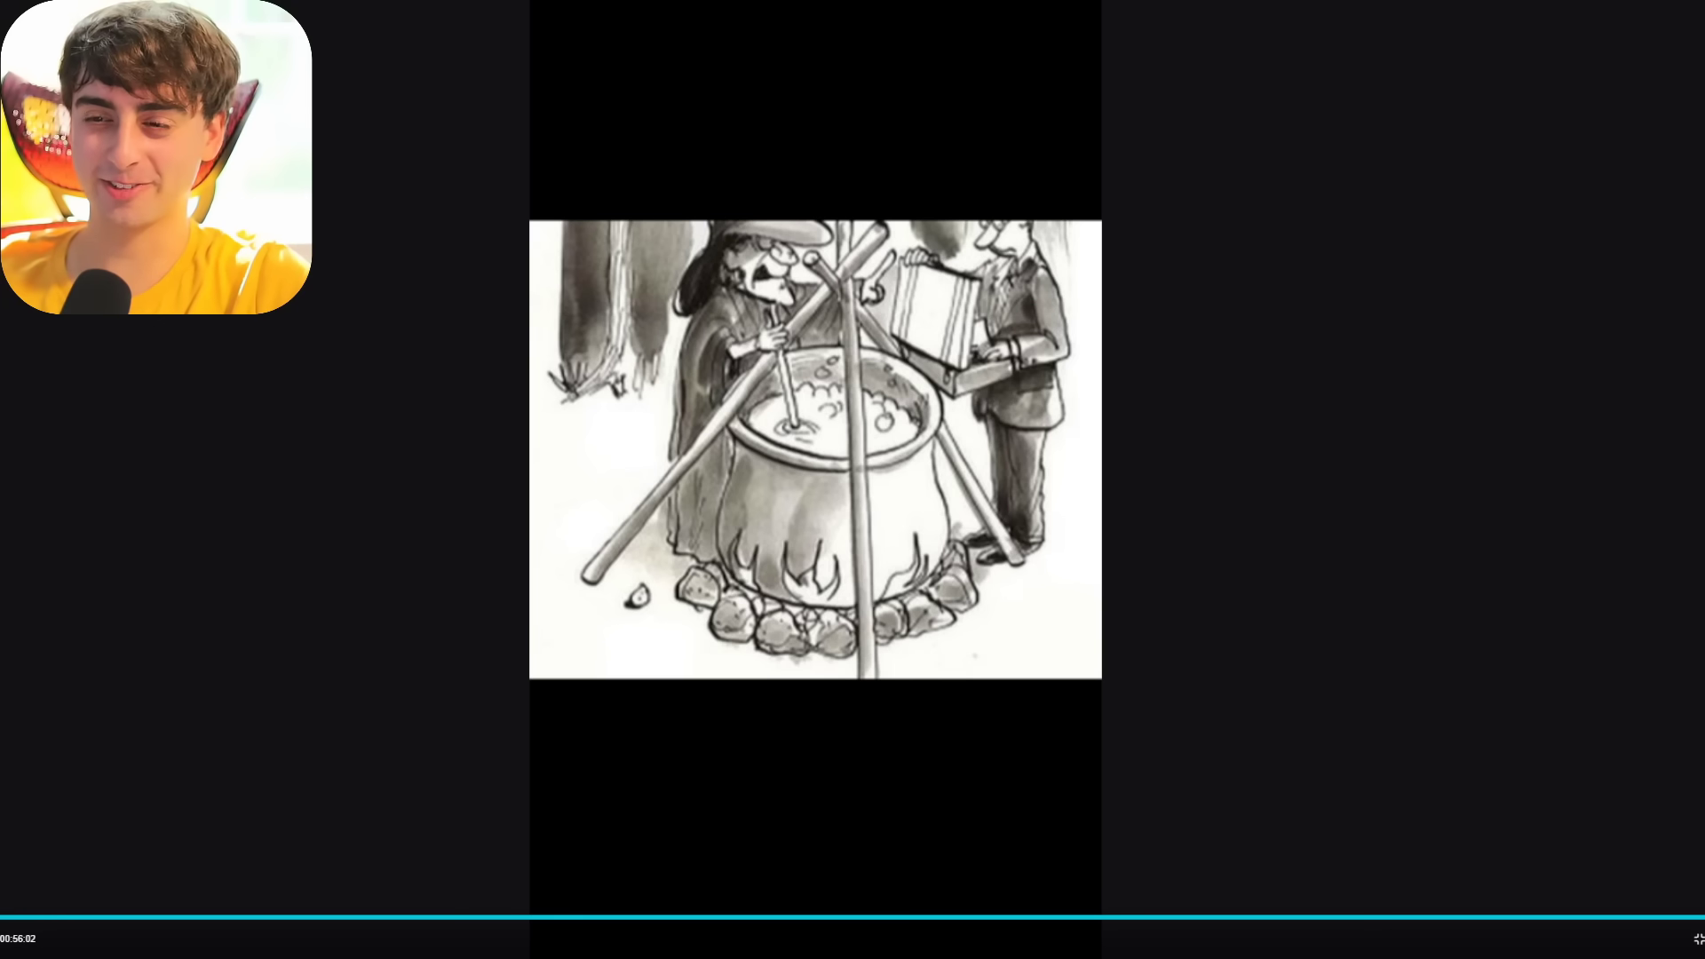
# - Skim the pig video's scenes, boar-with-glasses through the barbecue-pit twist, then begin the next prompt
pyautogui.moveTo(229, 886)
pyautogui.mouseDown()
pyautogui.moveTo(209, 887)
pyautogui.moveTo(375, 884)
pyautogui.moveTo(294, 880)
pyautogui.mouseUp()
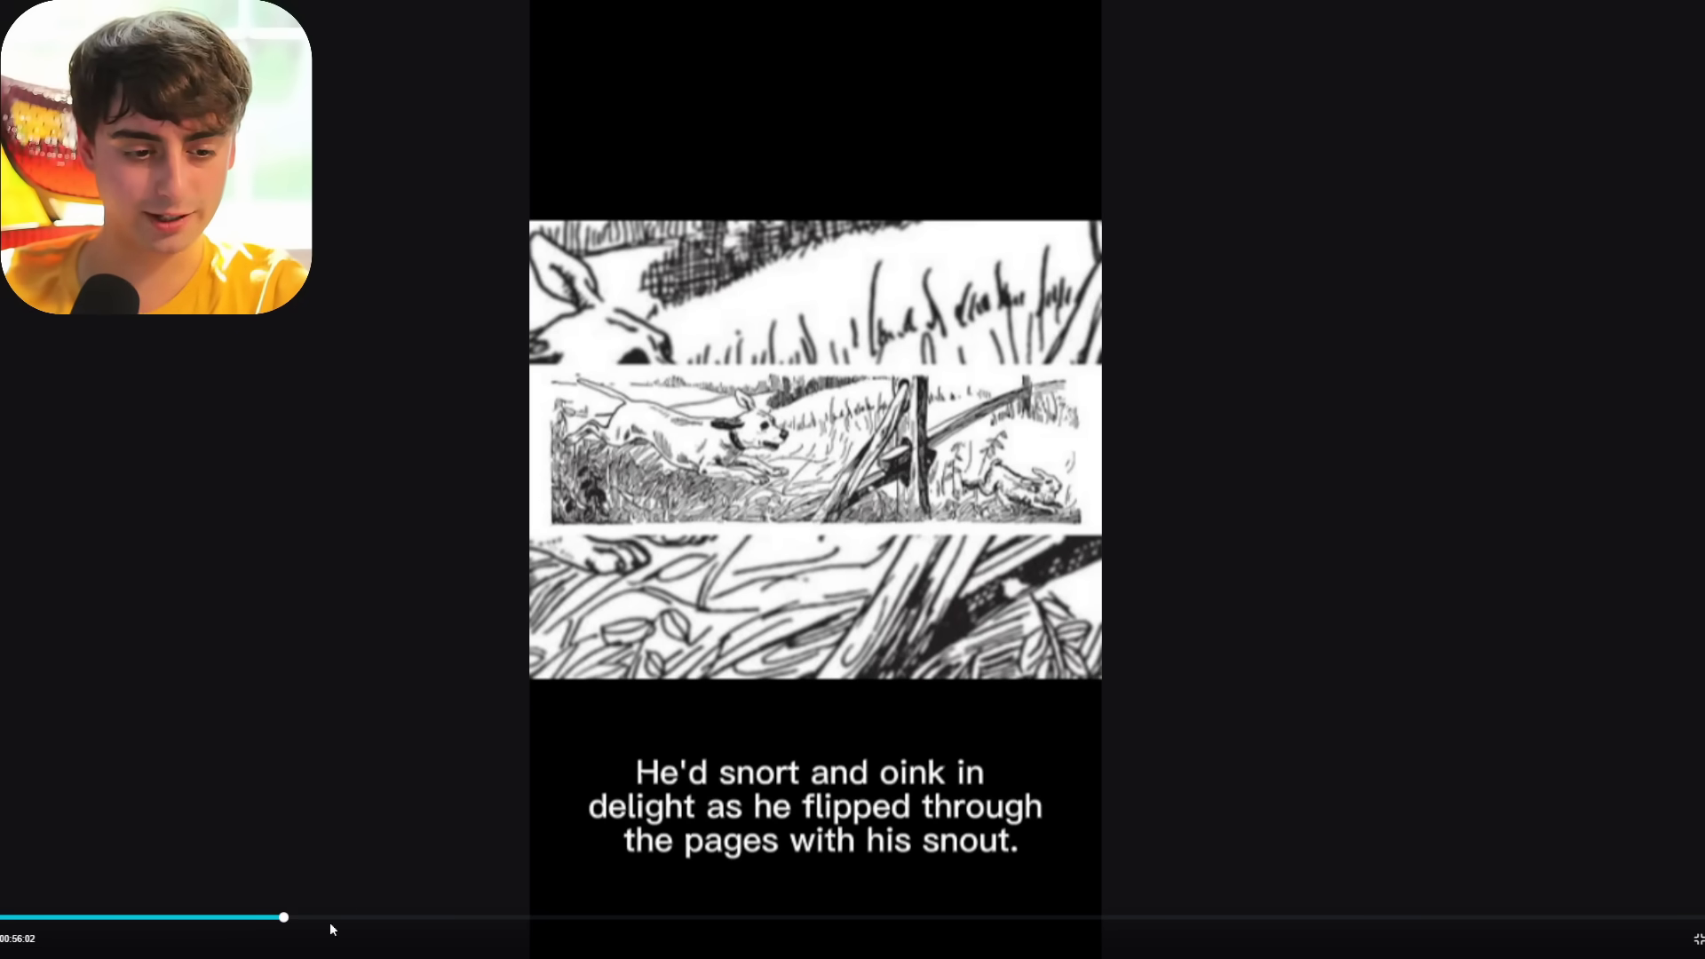
pyautogui.press('Left')
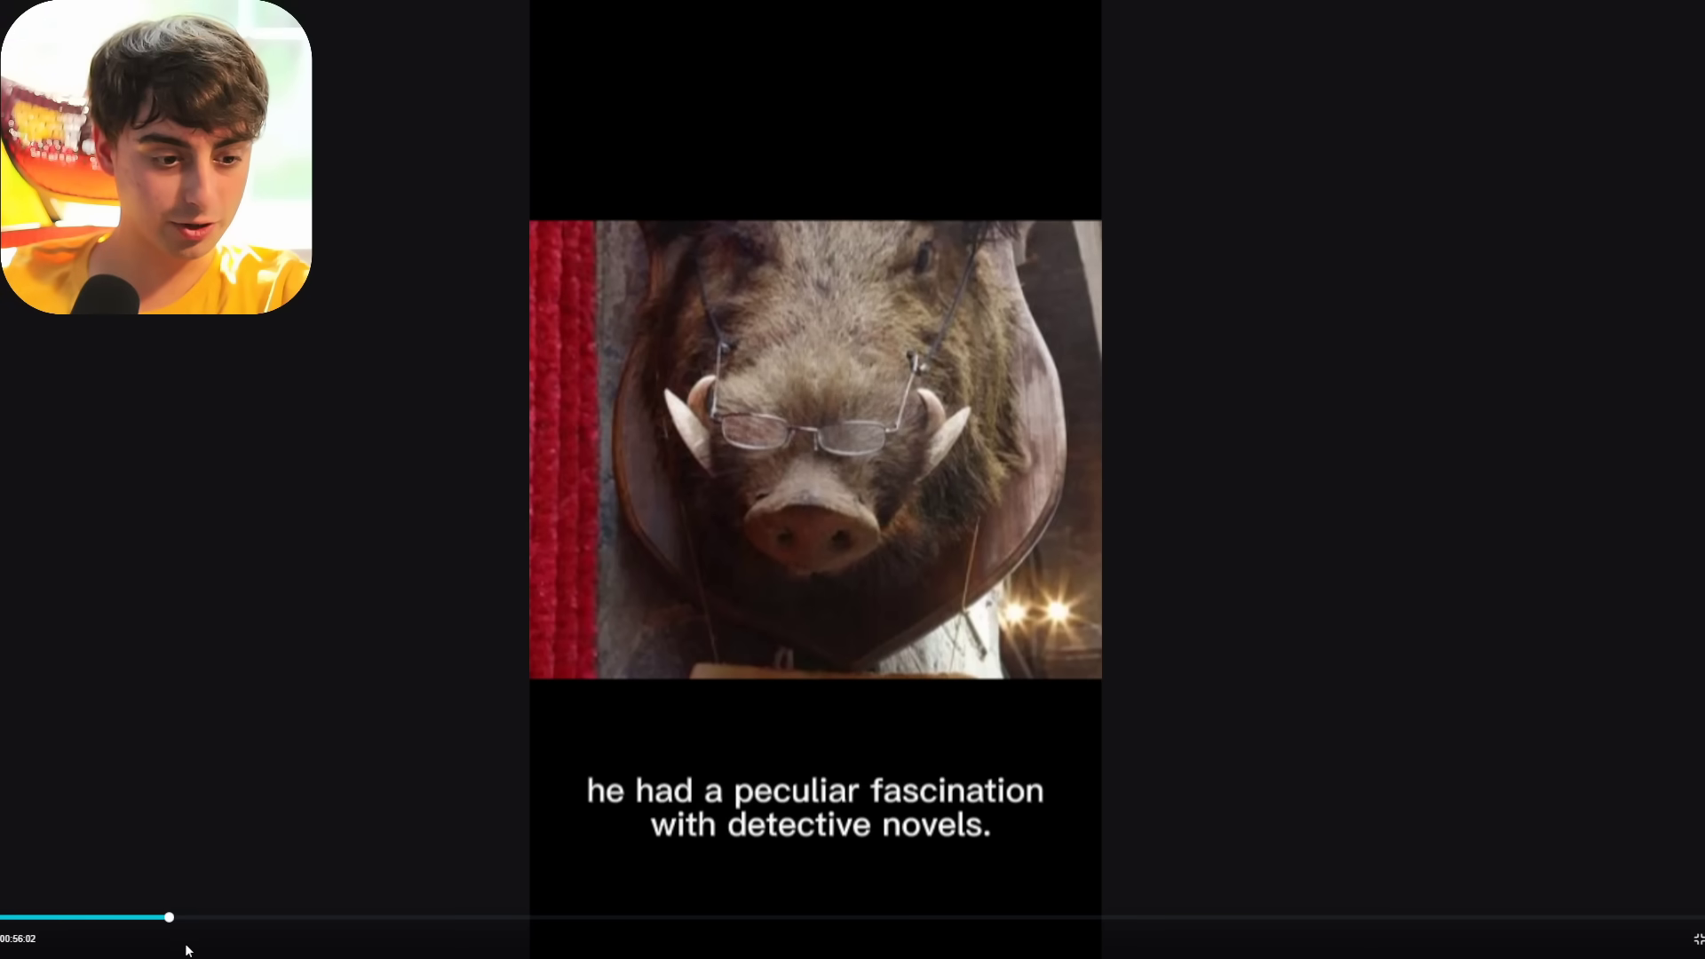
pyautogui.moveTo(176, 924); pyautogui.dragTo(293, 922)
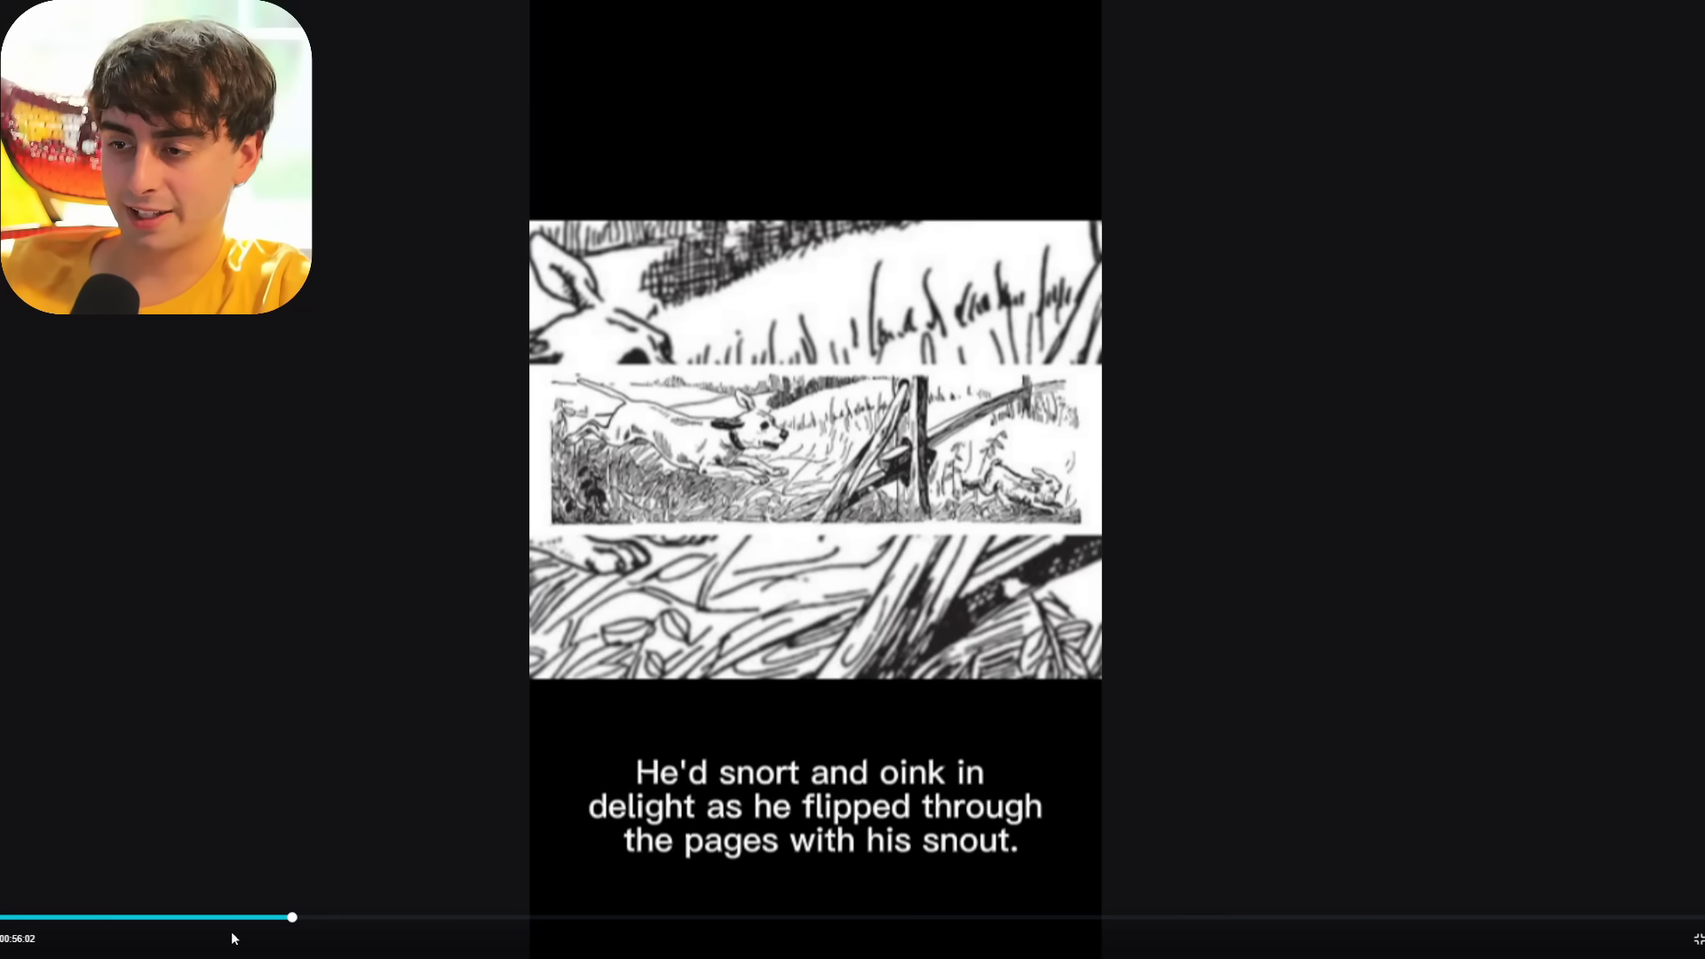
pyautogui.press('Right')
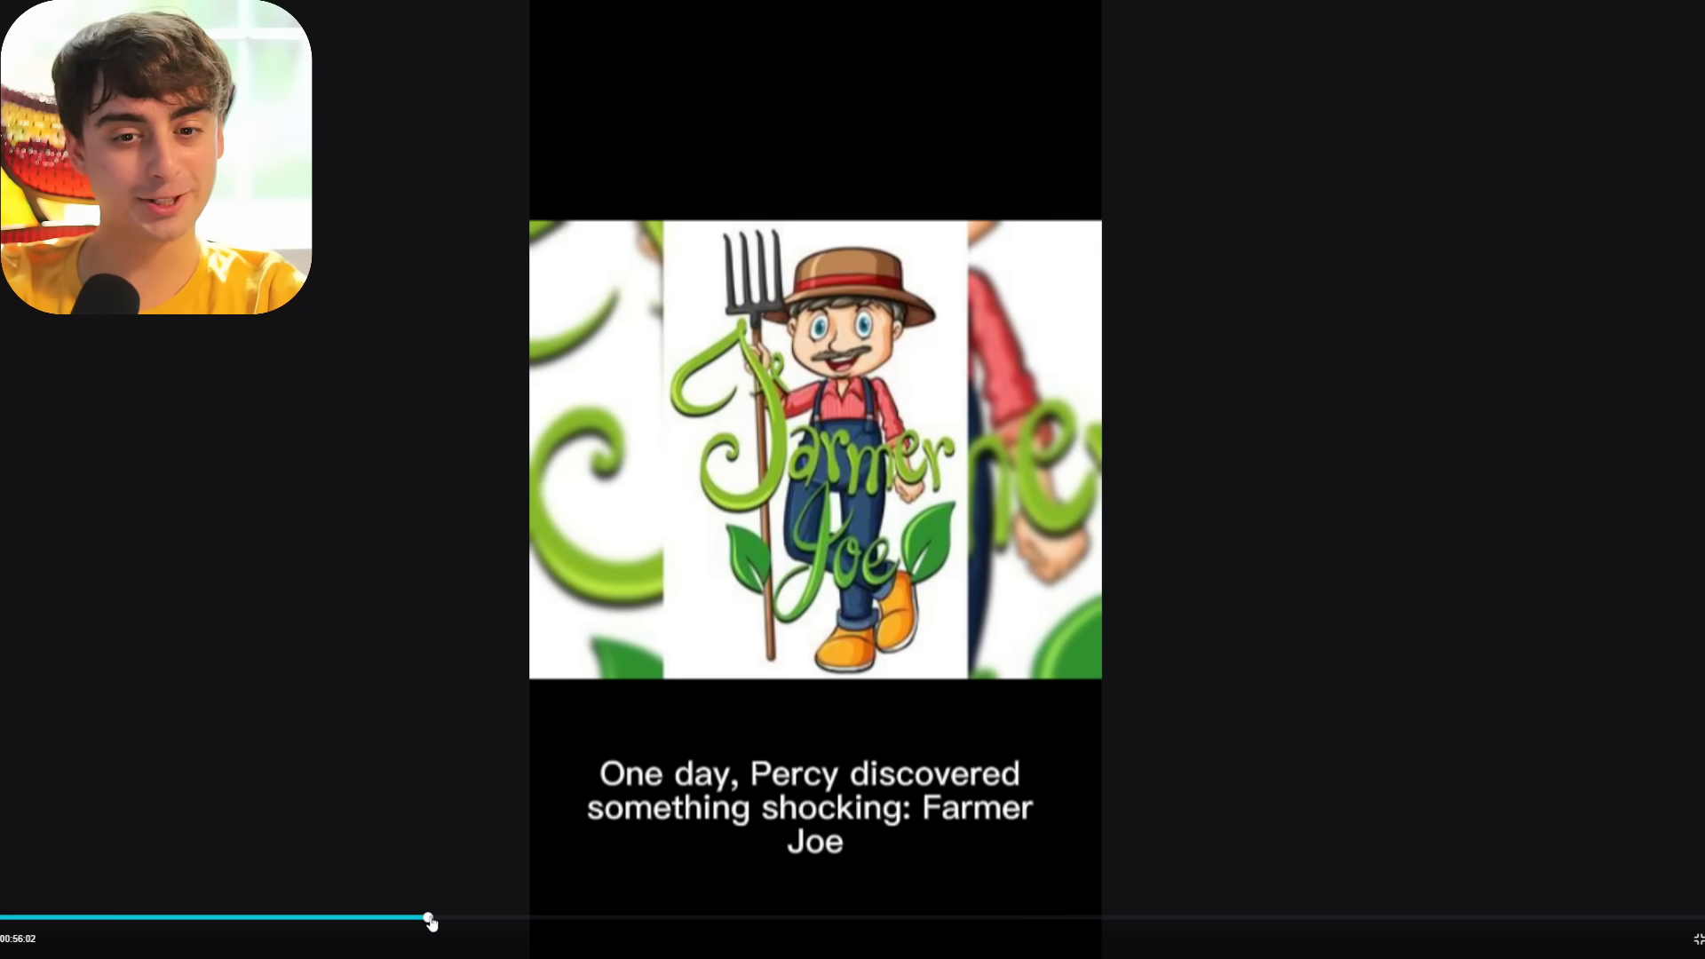
pyautogui.moveTo(431, 929); pyautogui.dragTo(1425, 923)
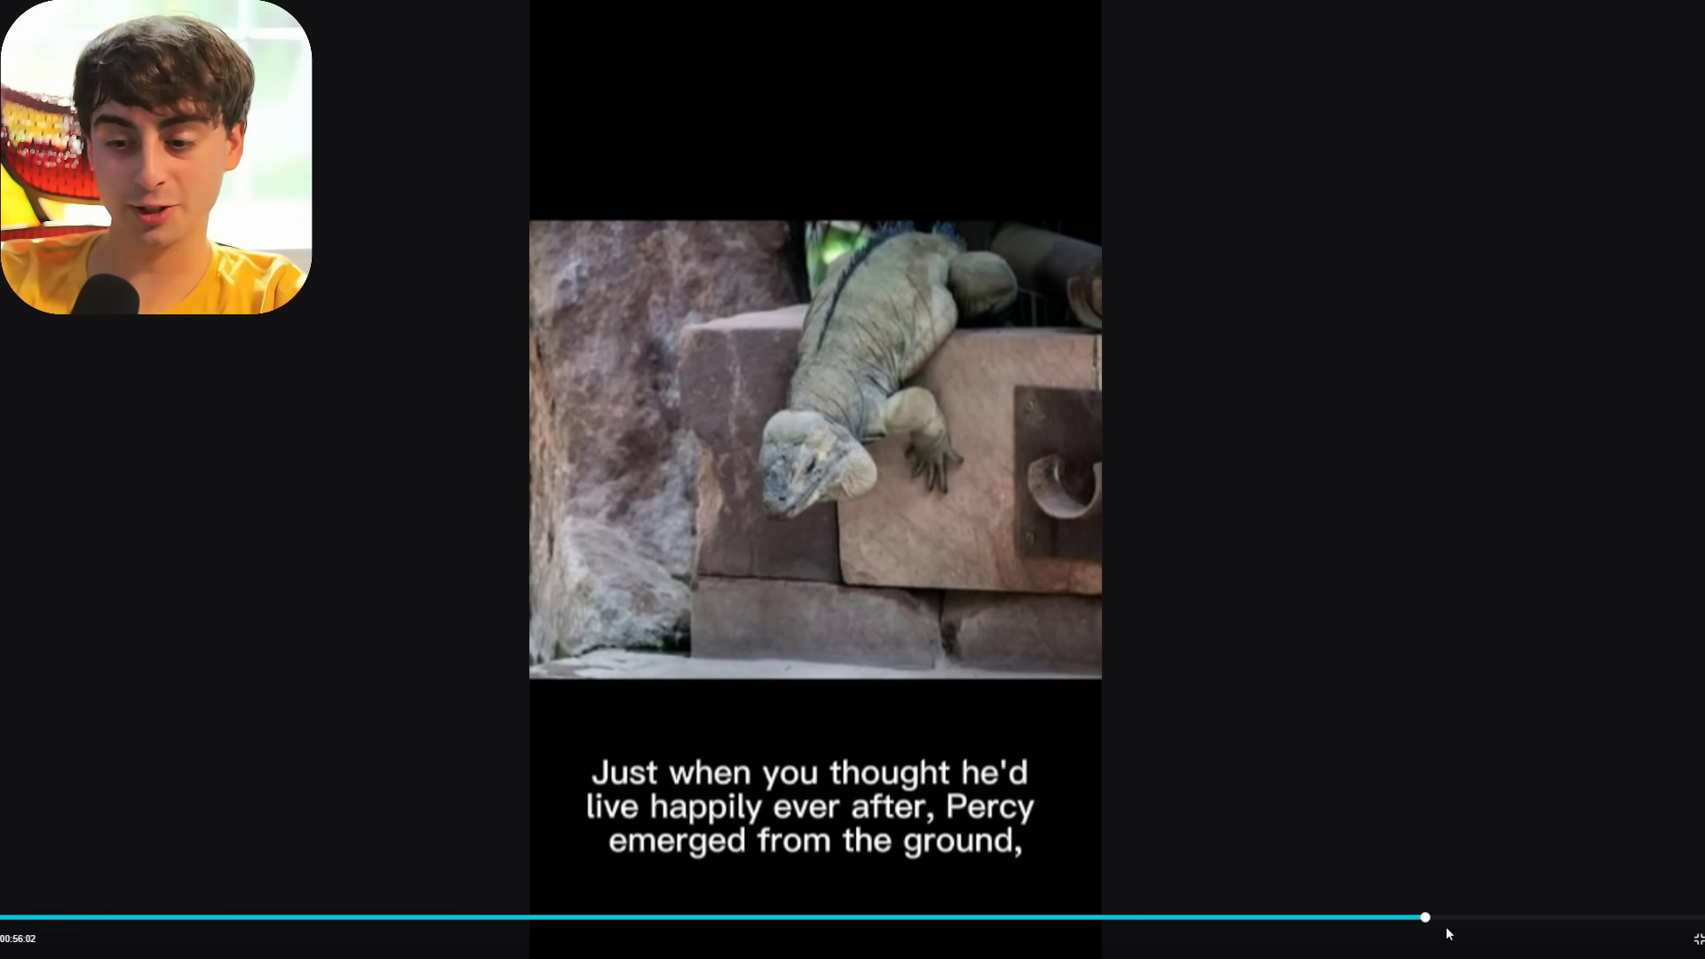
pyautogui.moveTo(1432, 924); pyautogui.dragTo(1594, 928)
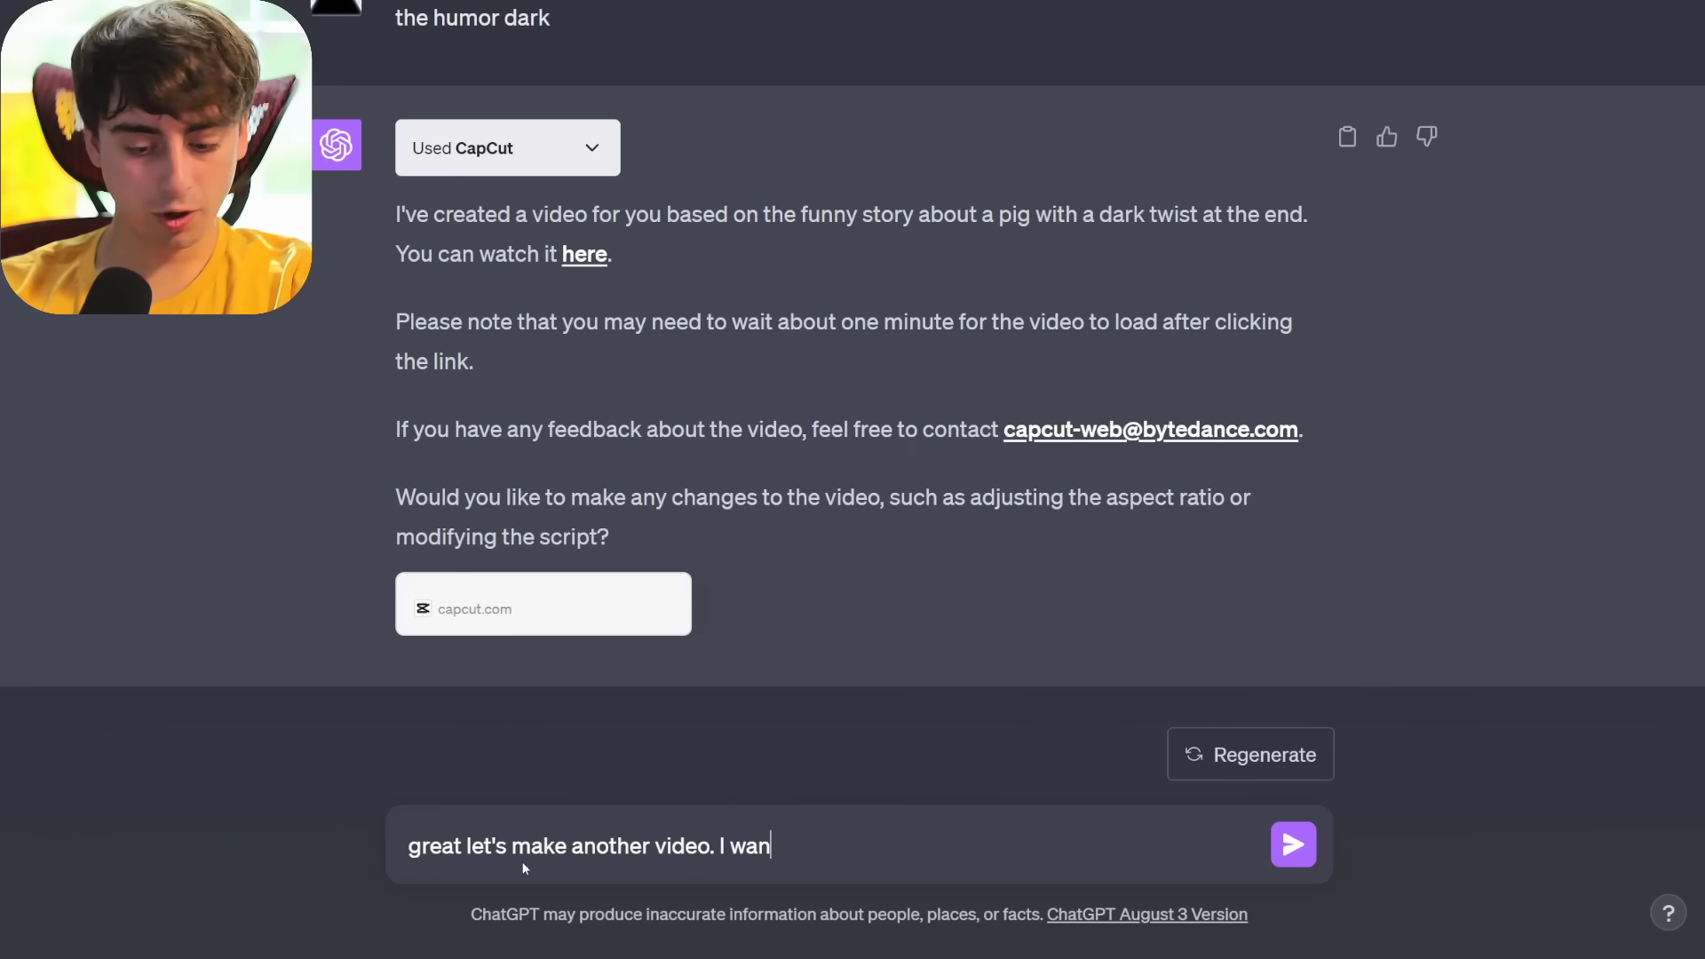
pyautogui.write('t ')
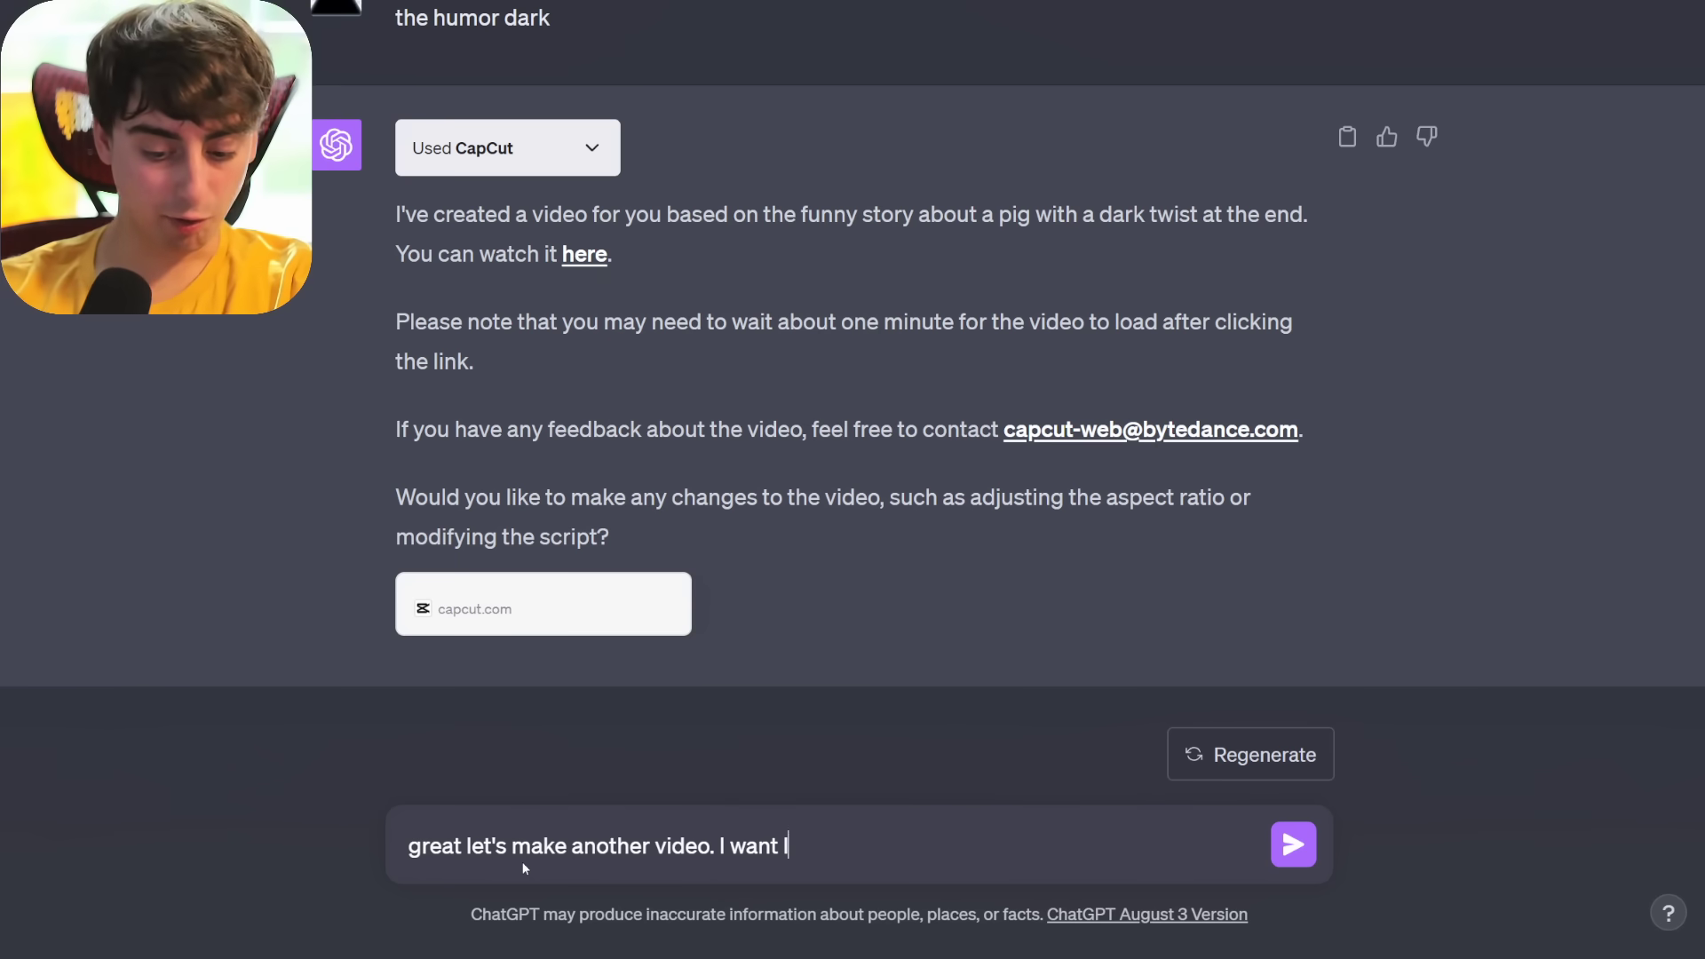
pyautogui.write('long a')
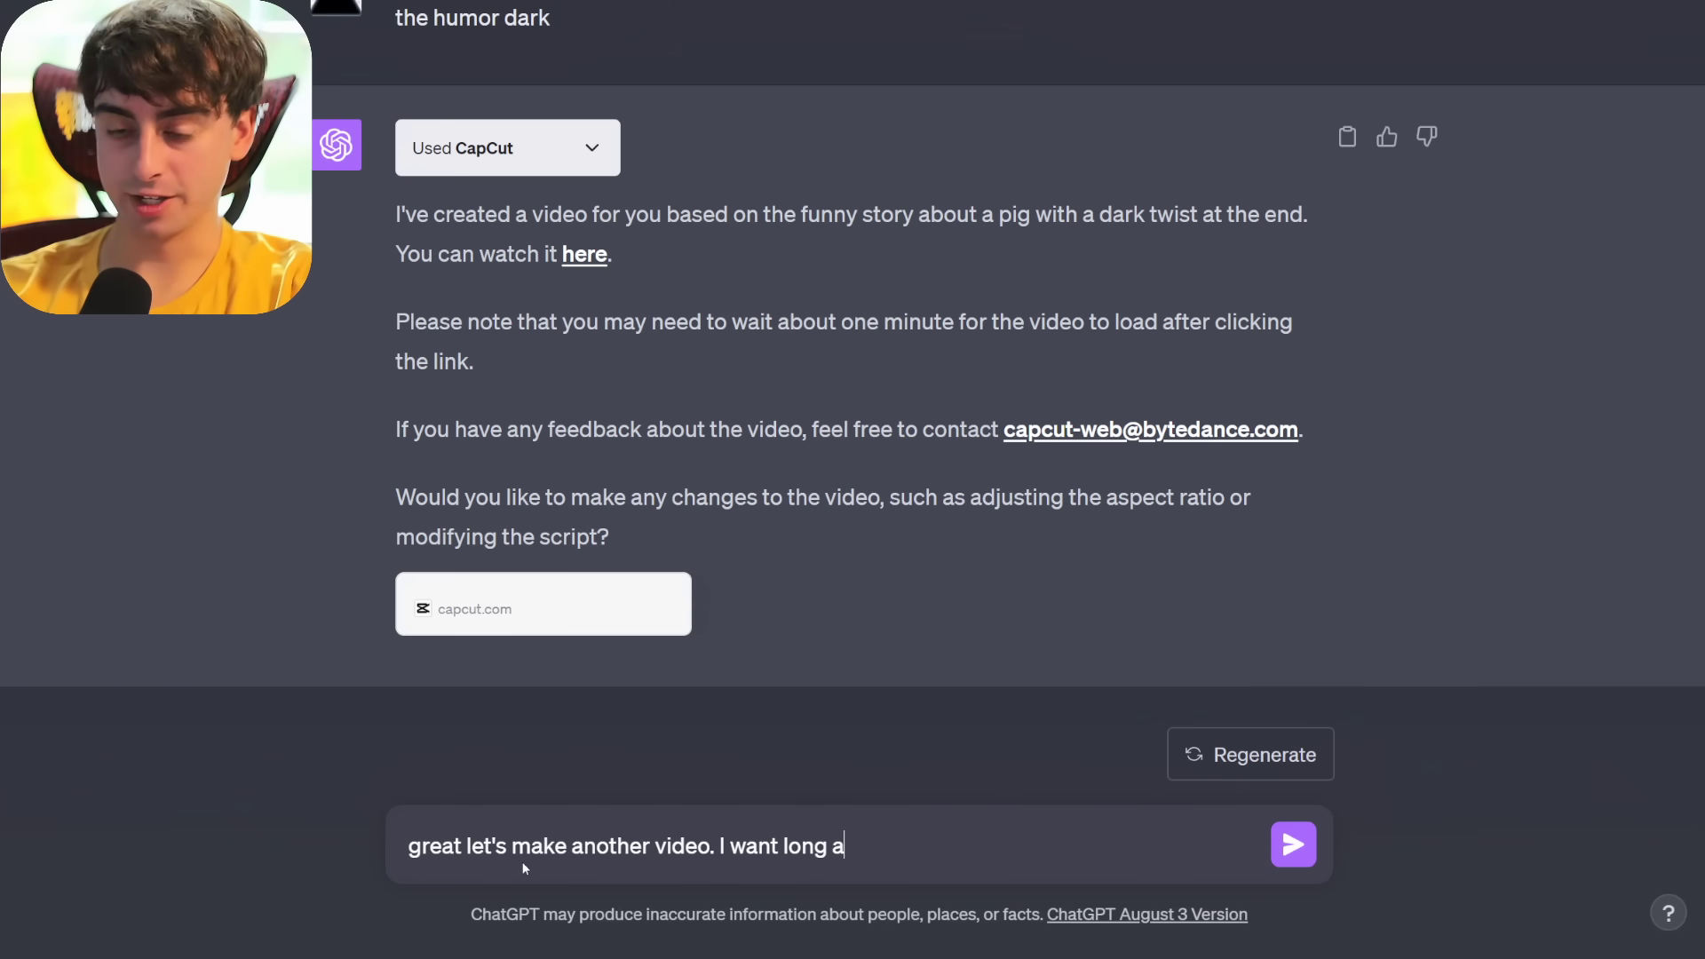
pyautogui.write('s possible one')
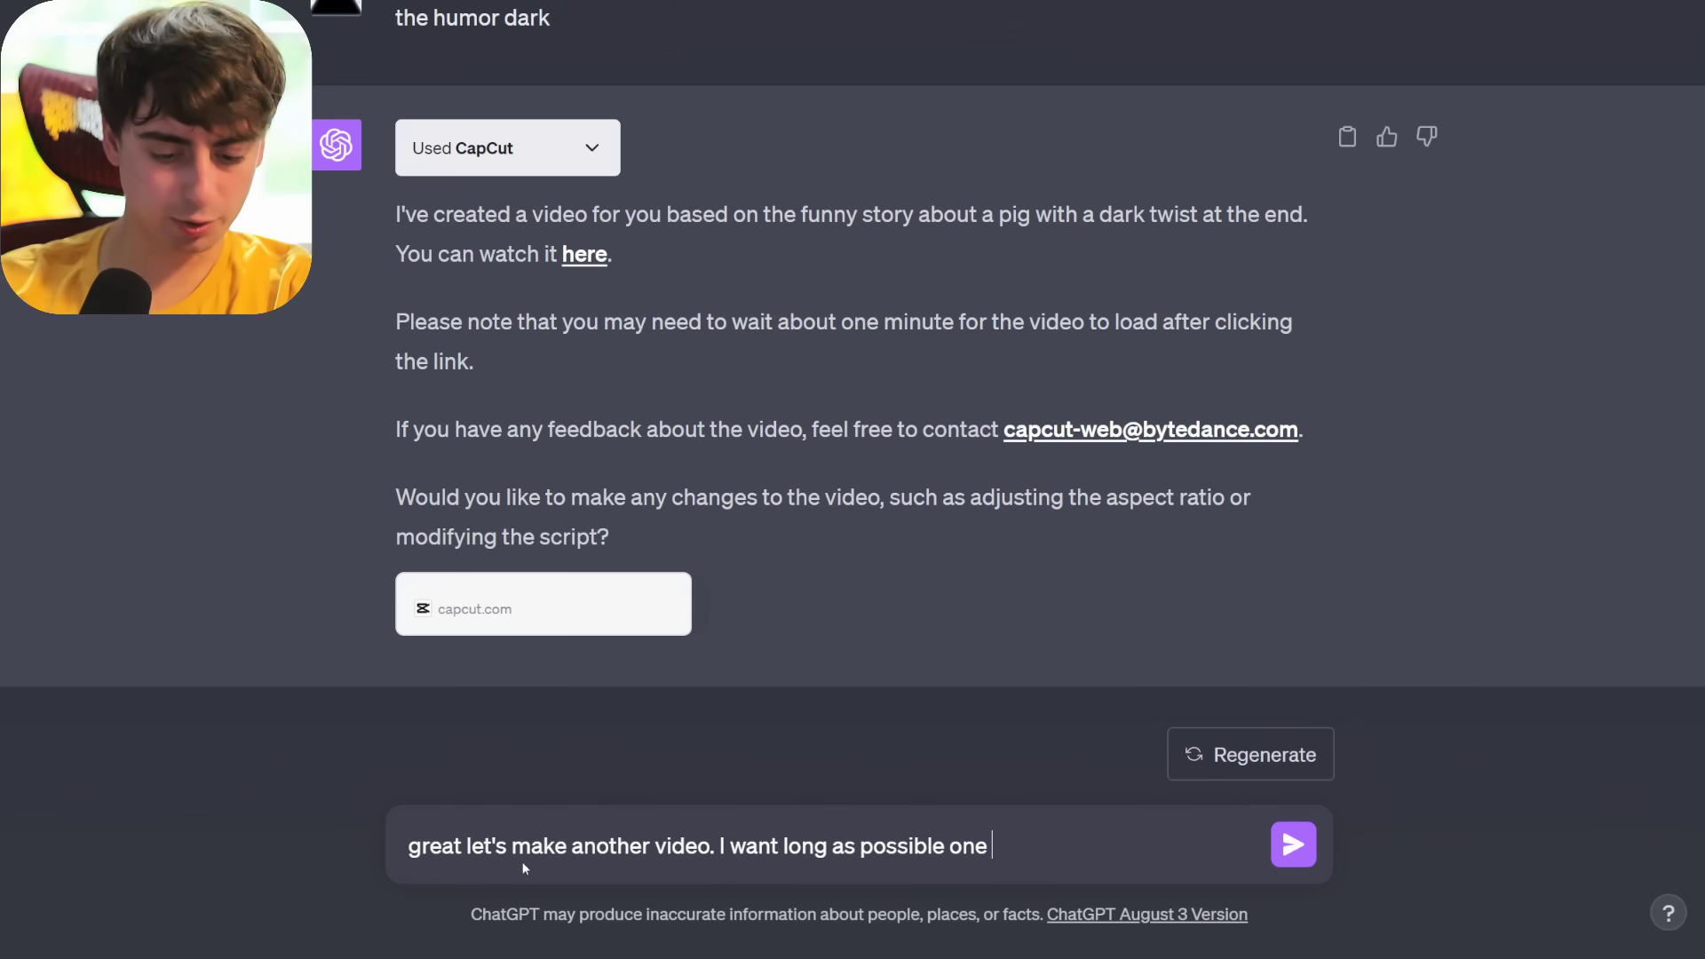
pyautogui.write(' 16:9 aspect ratio, fanc')
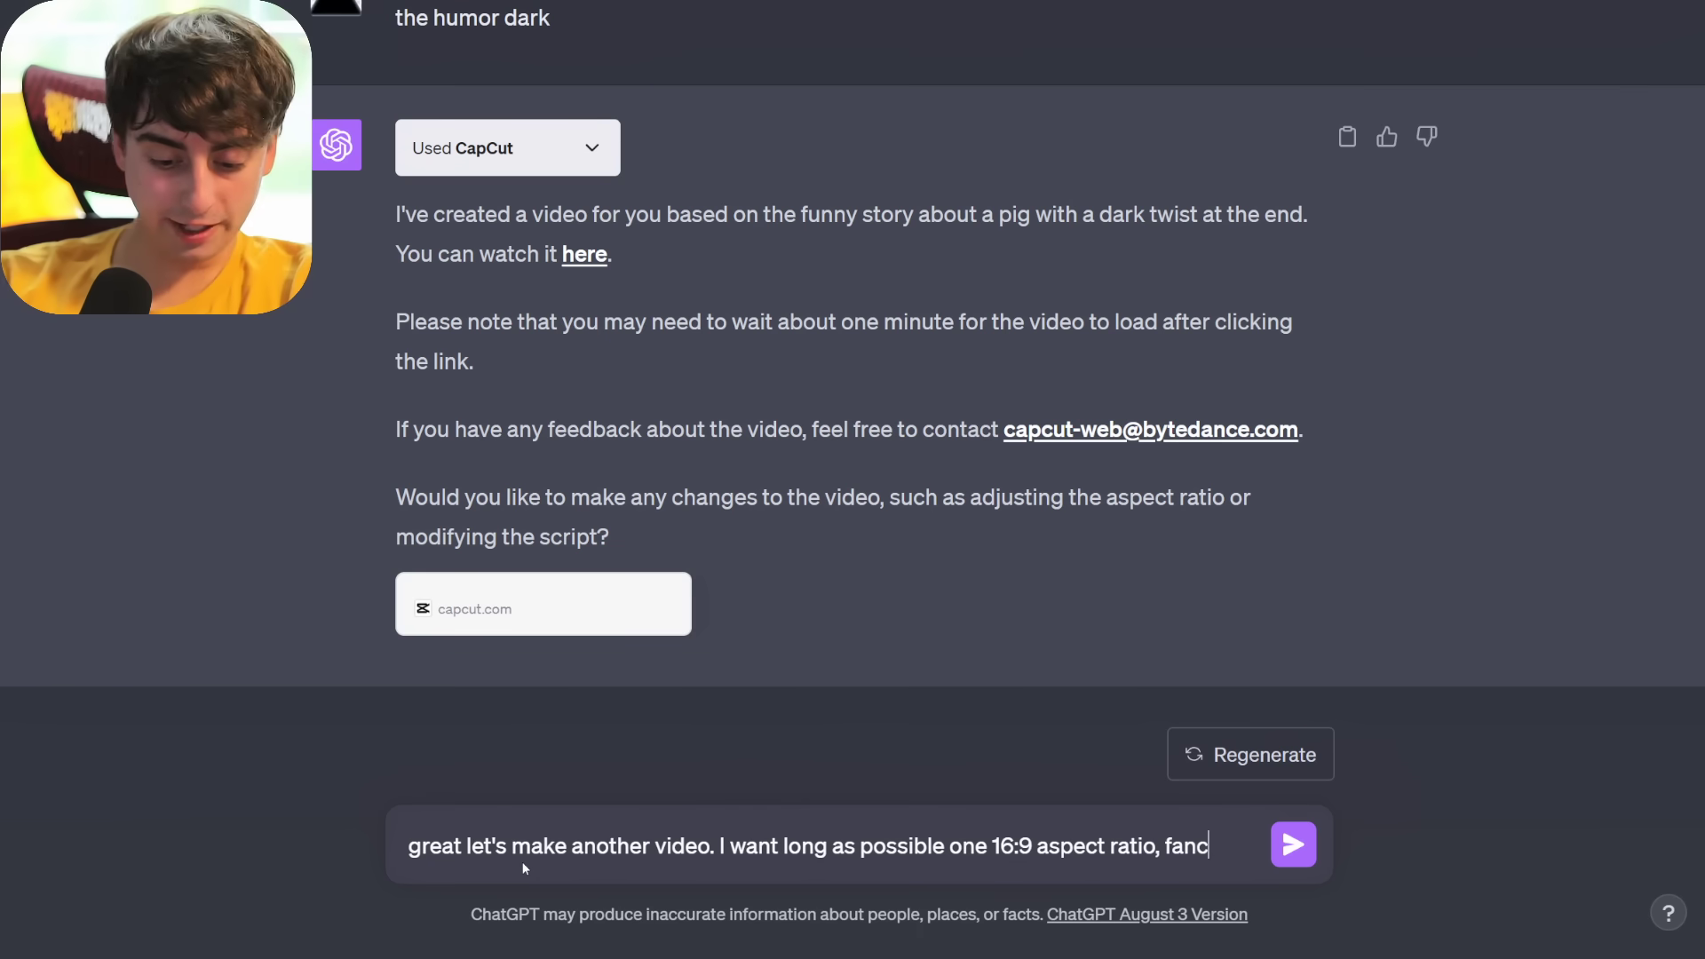
pyautogui.write('y animatio')
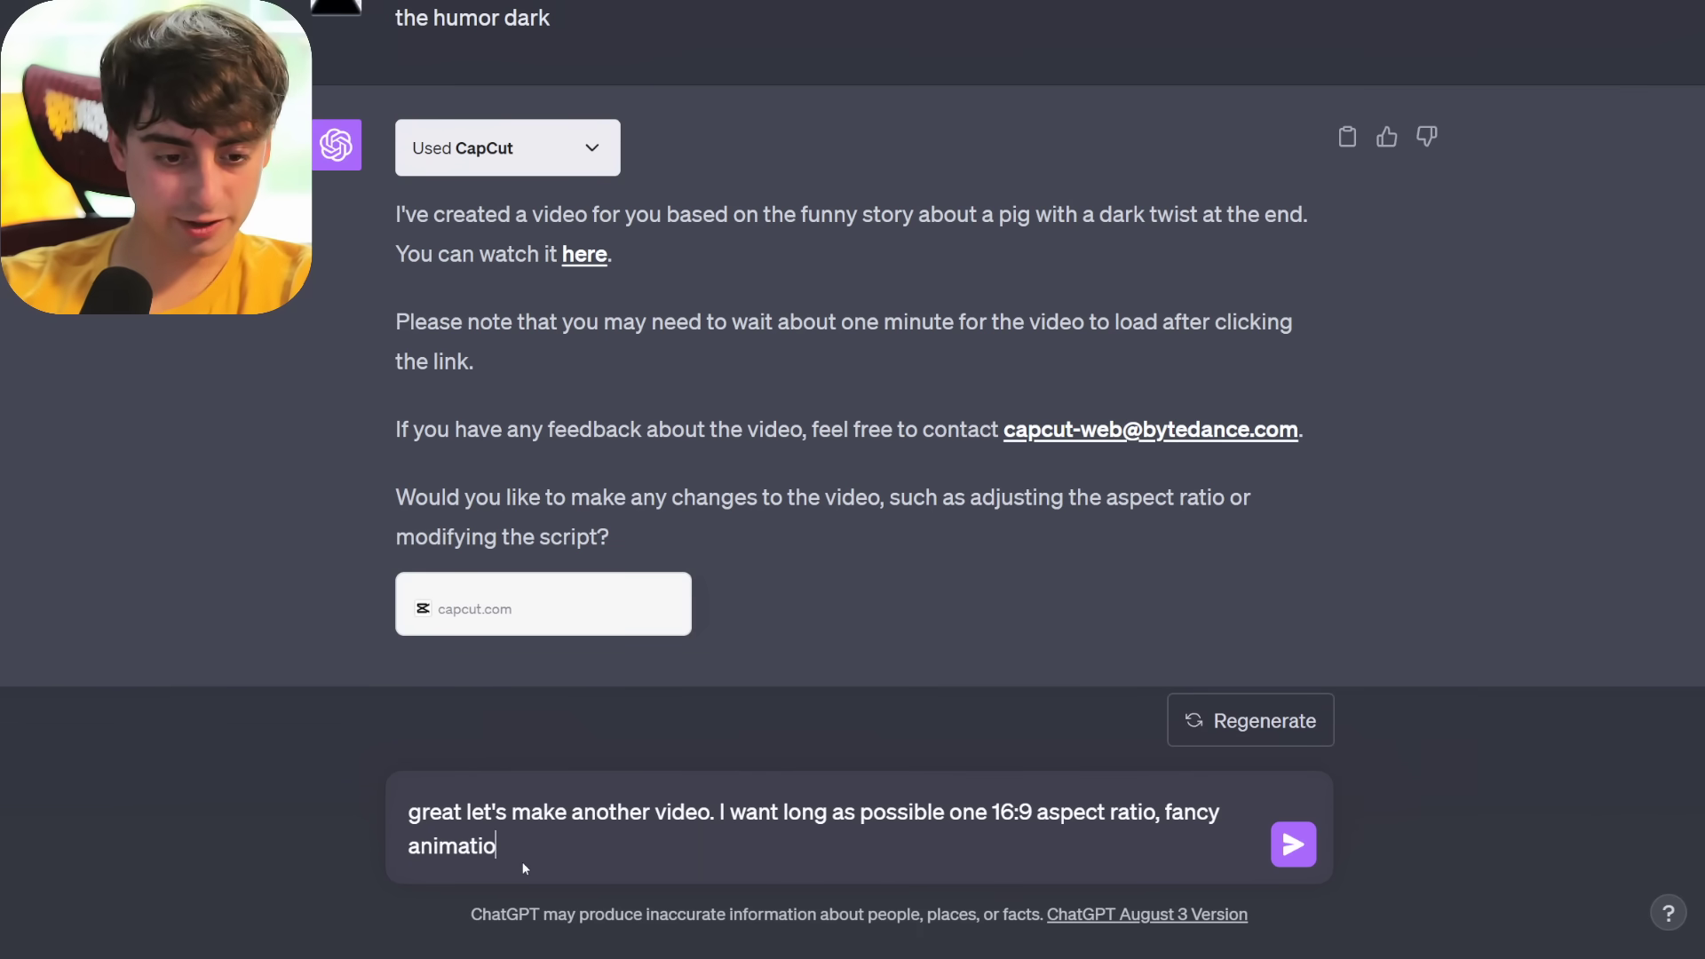
pyautogui.write('ns a solid blue backgrou')
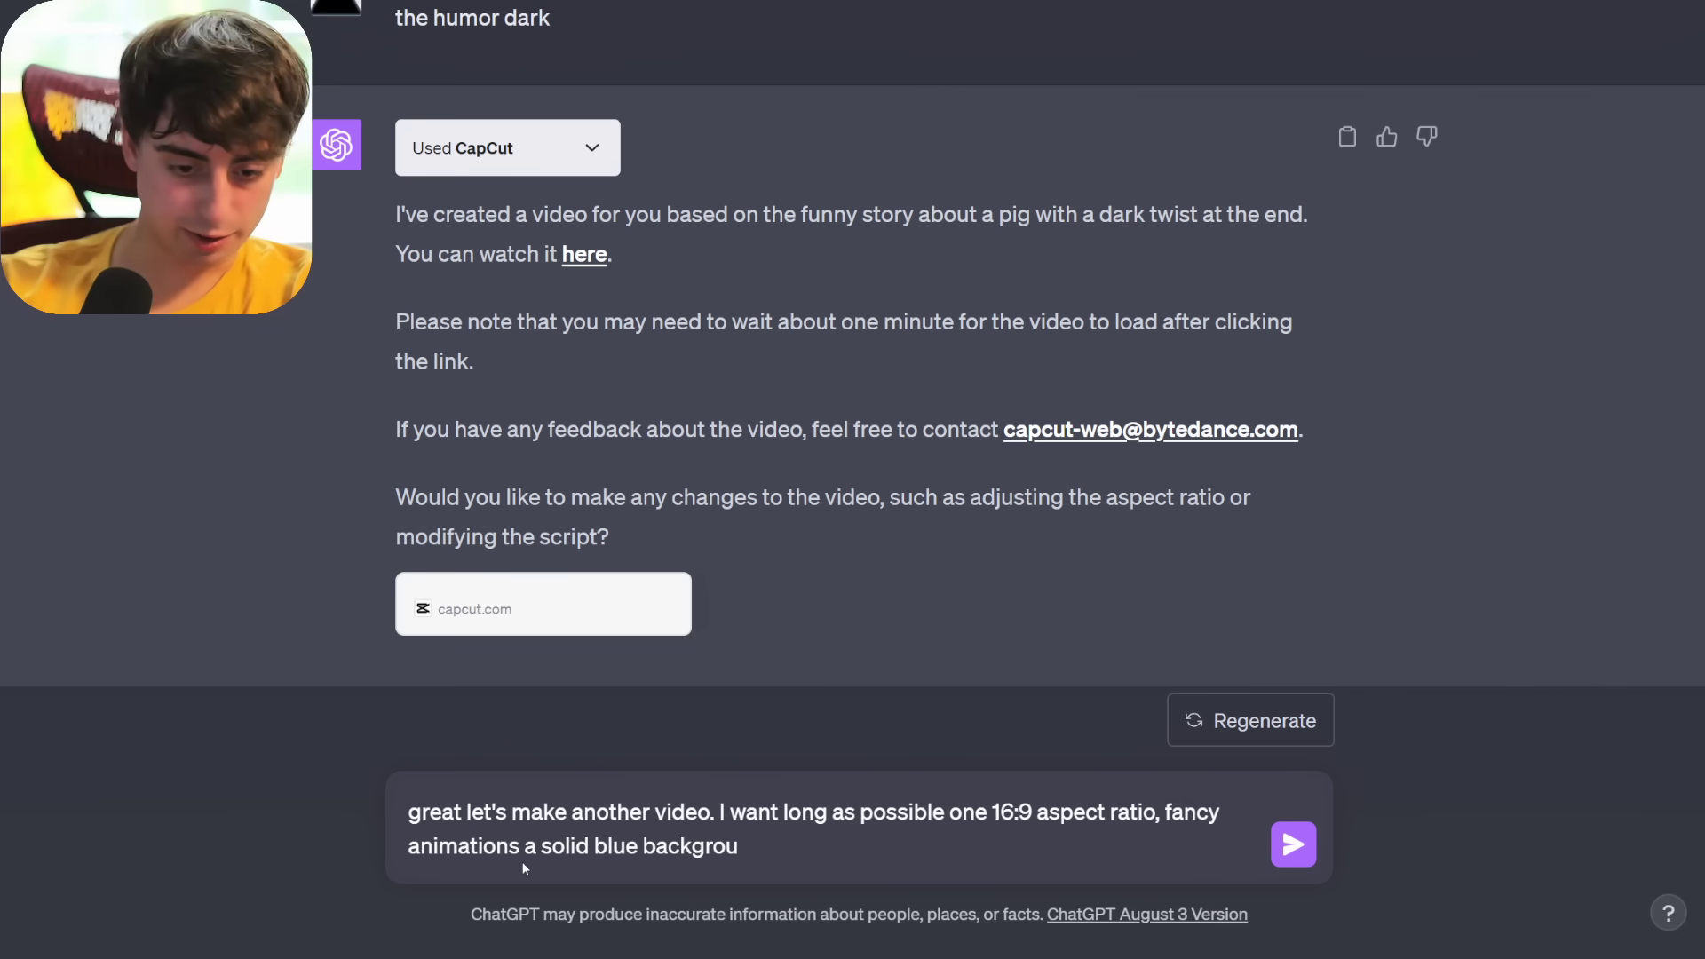
pyautogui.write('nd, and the context of this ')
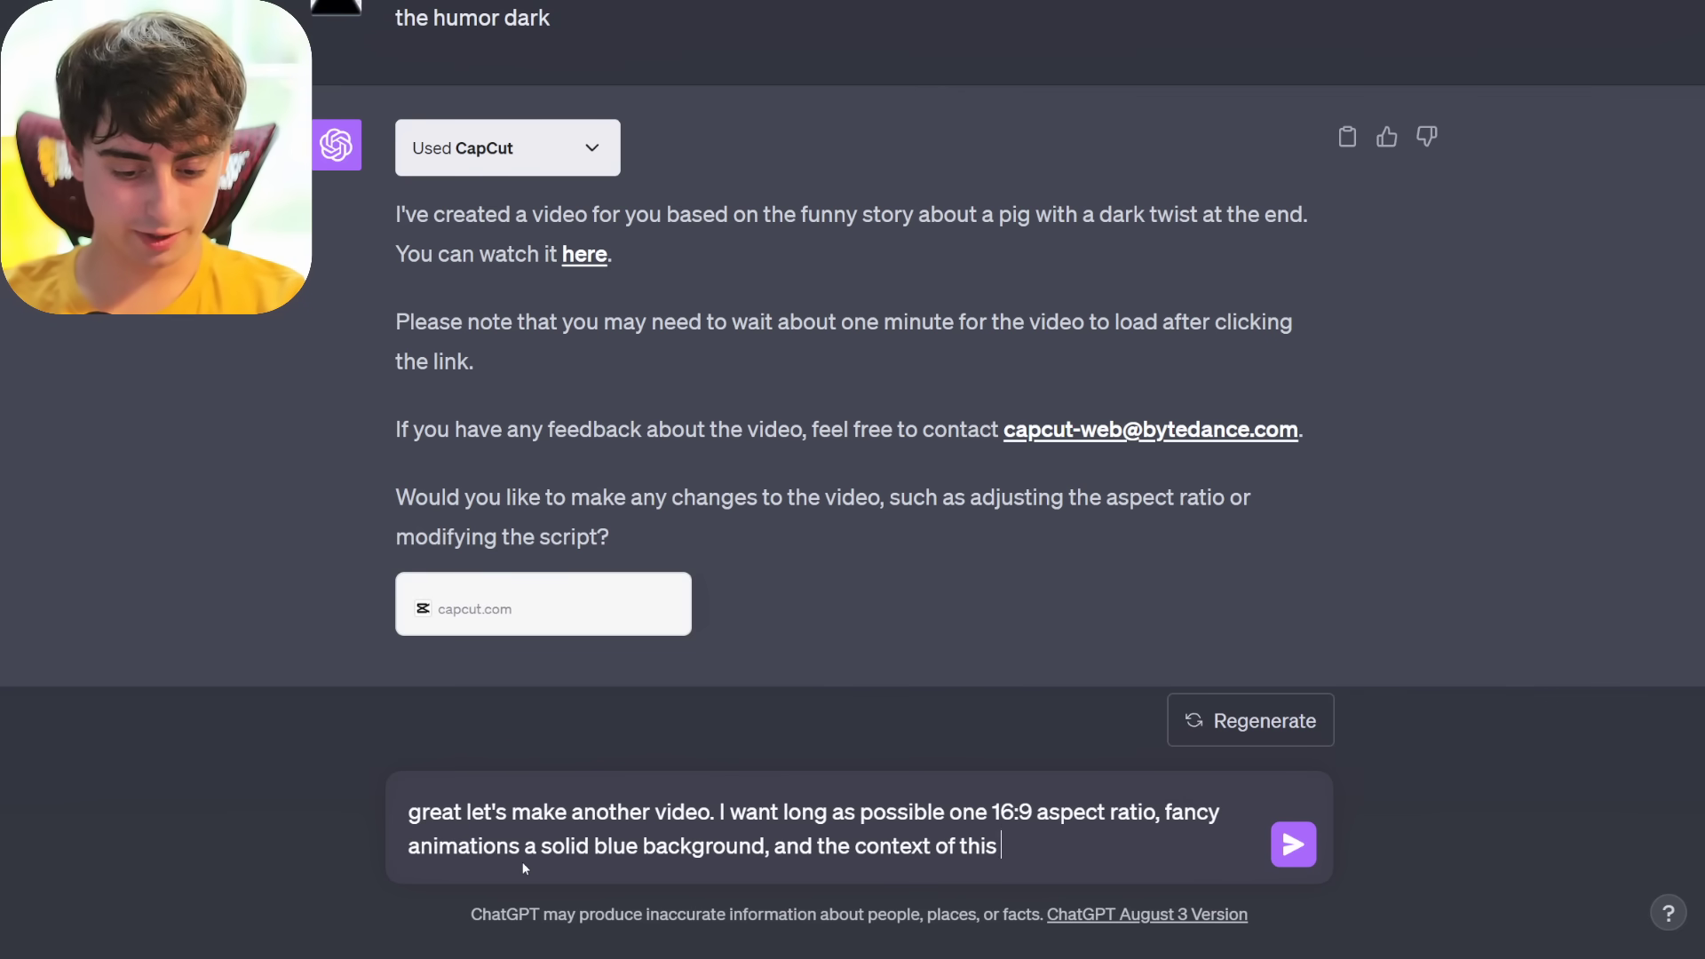
pyautogui.write('video is an ominous message from aliens that ')
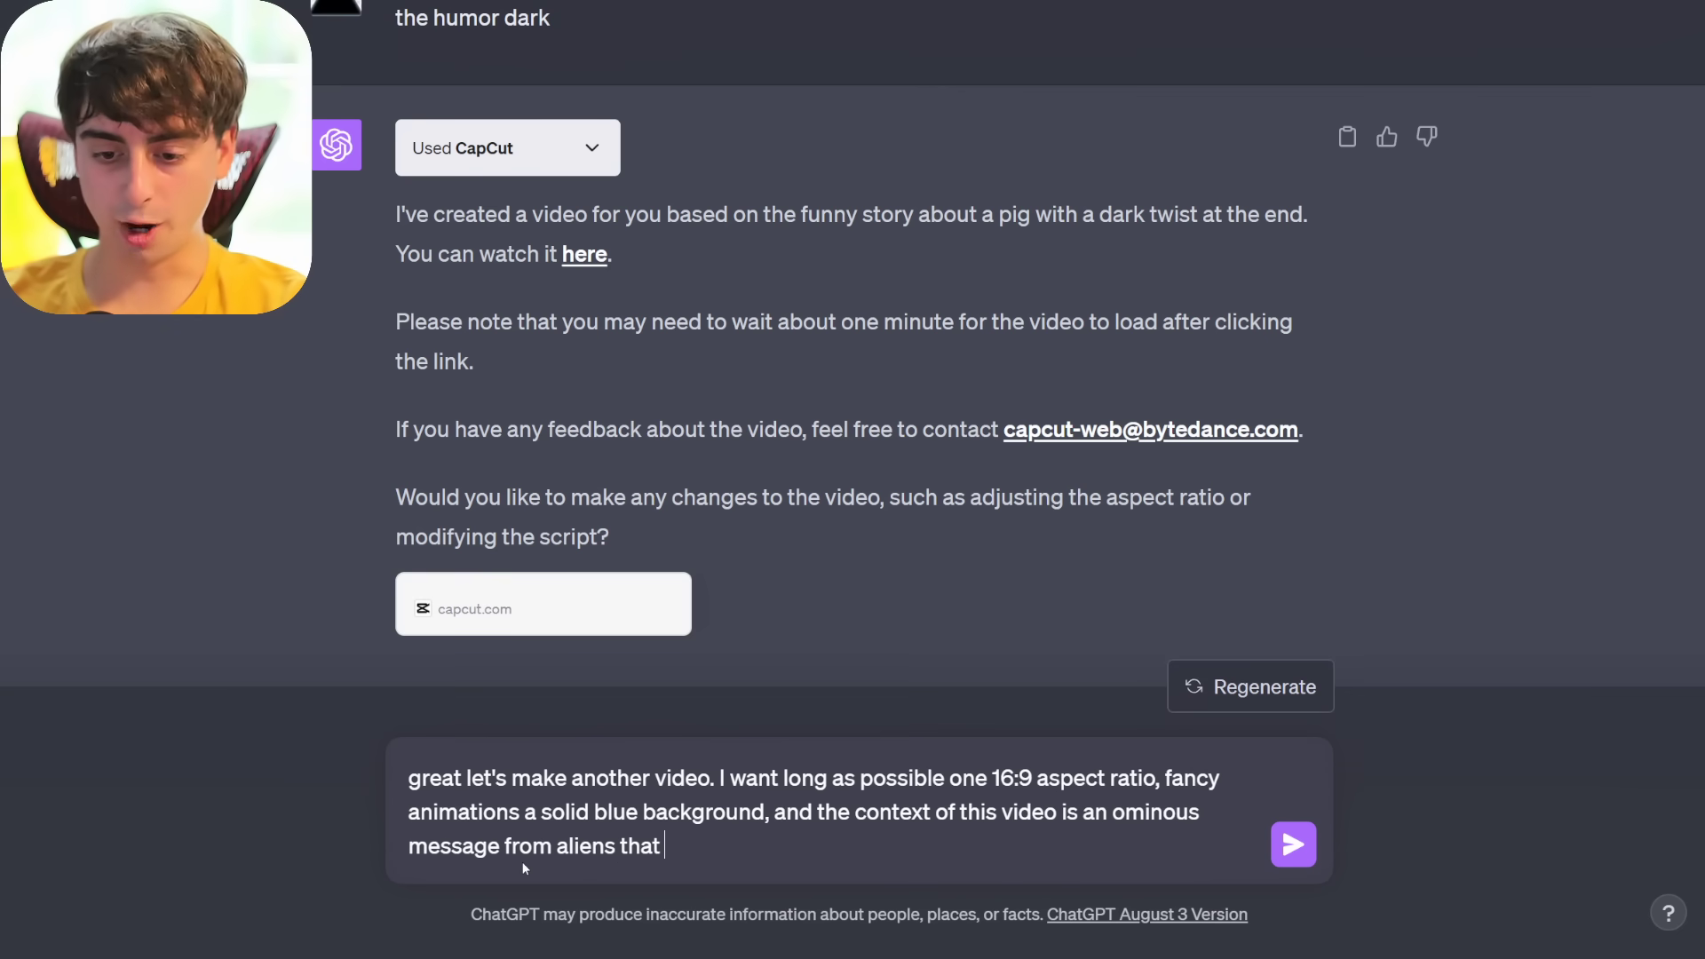
pyautogui.write('sa')
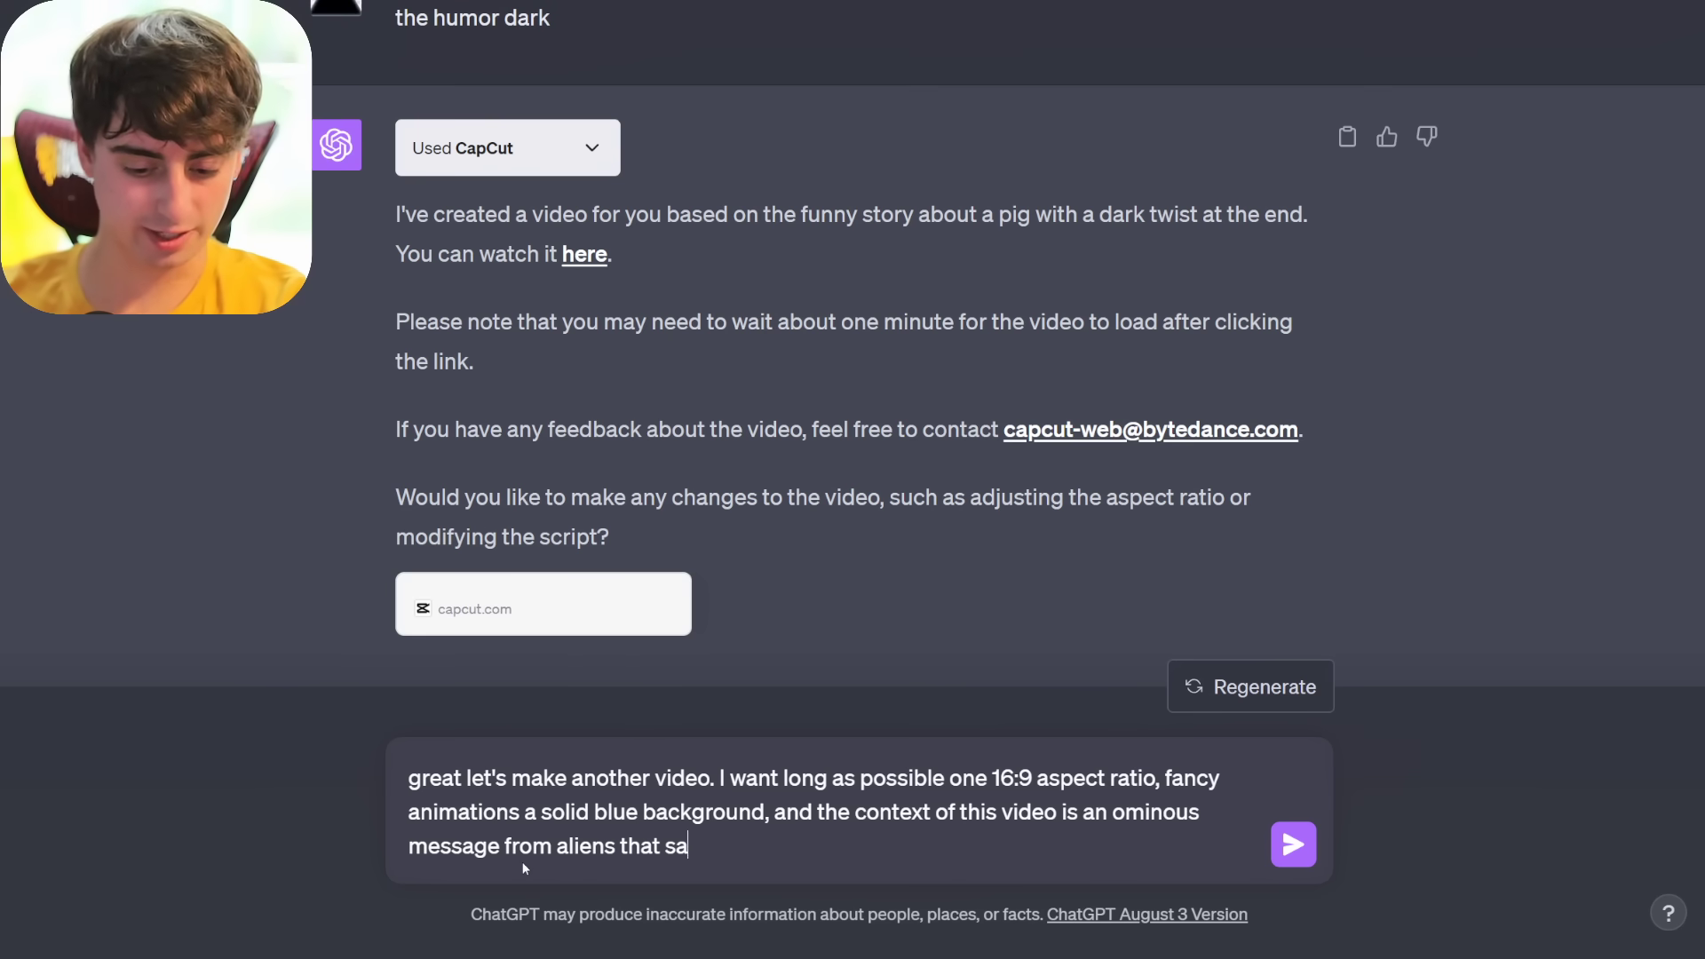
pyautogui.write('y they are here')
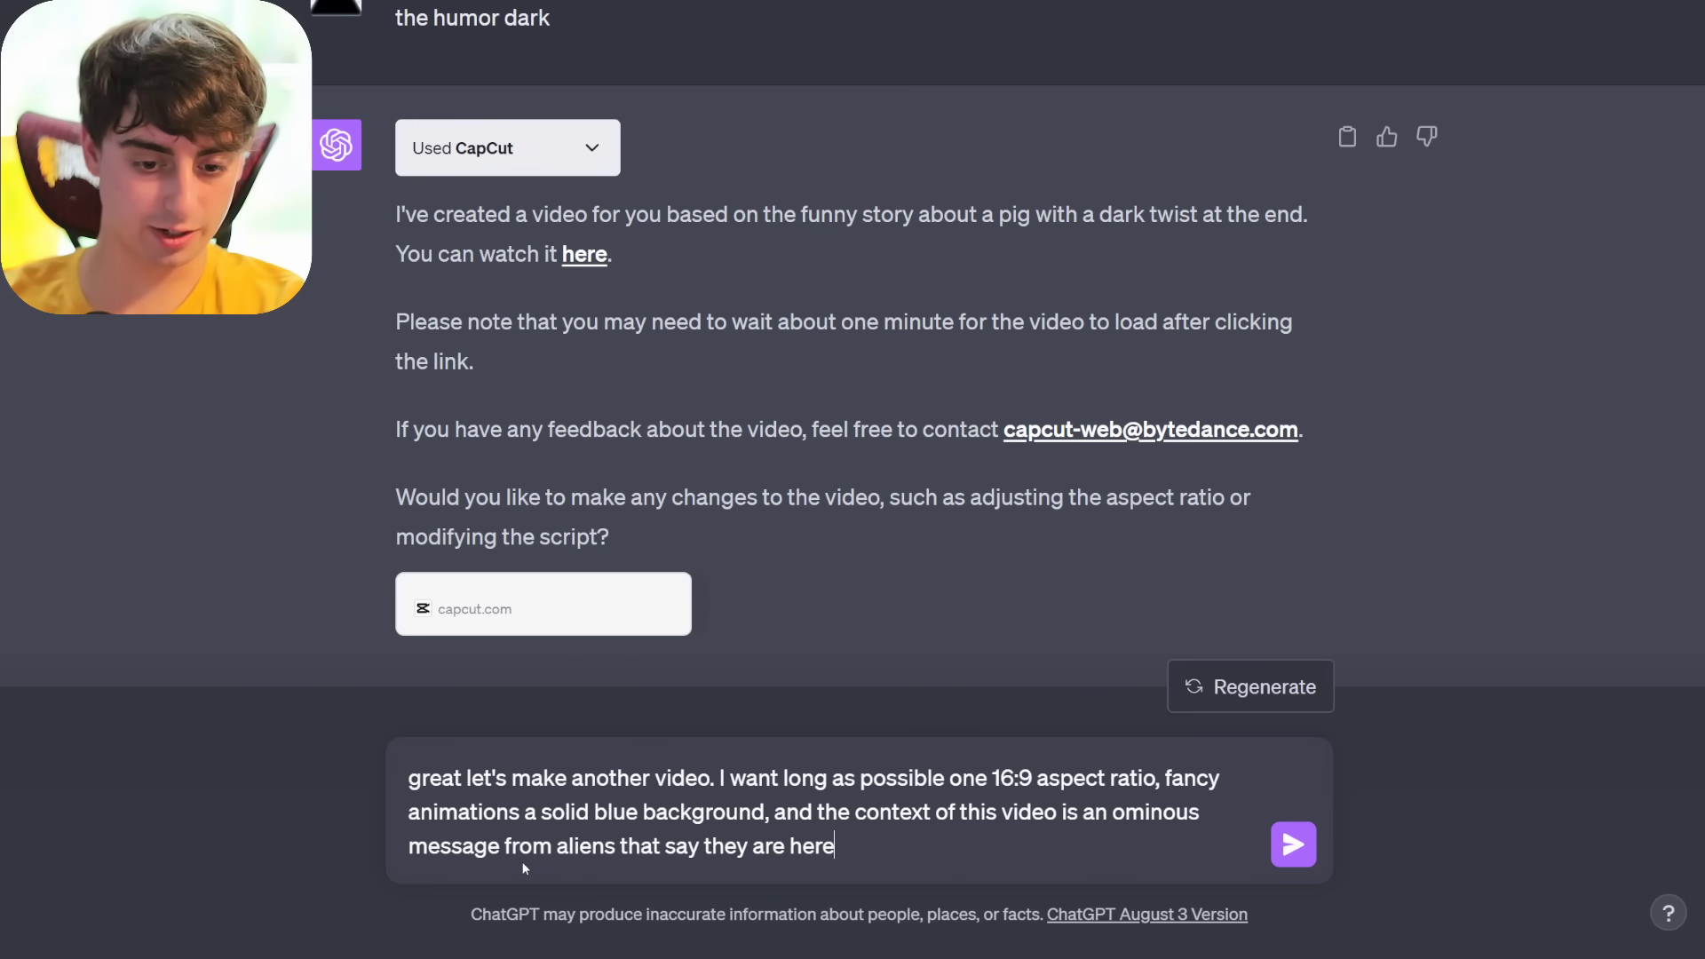
pyautogui.write(' to learn about something that ')
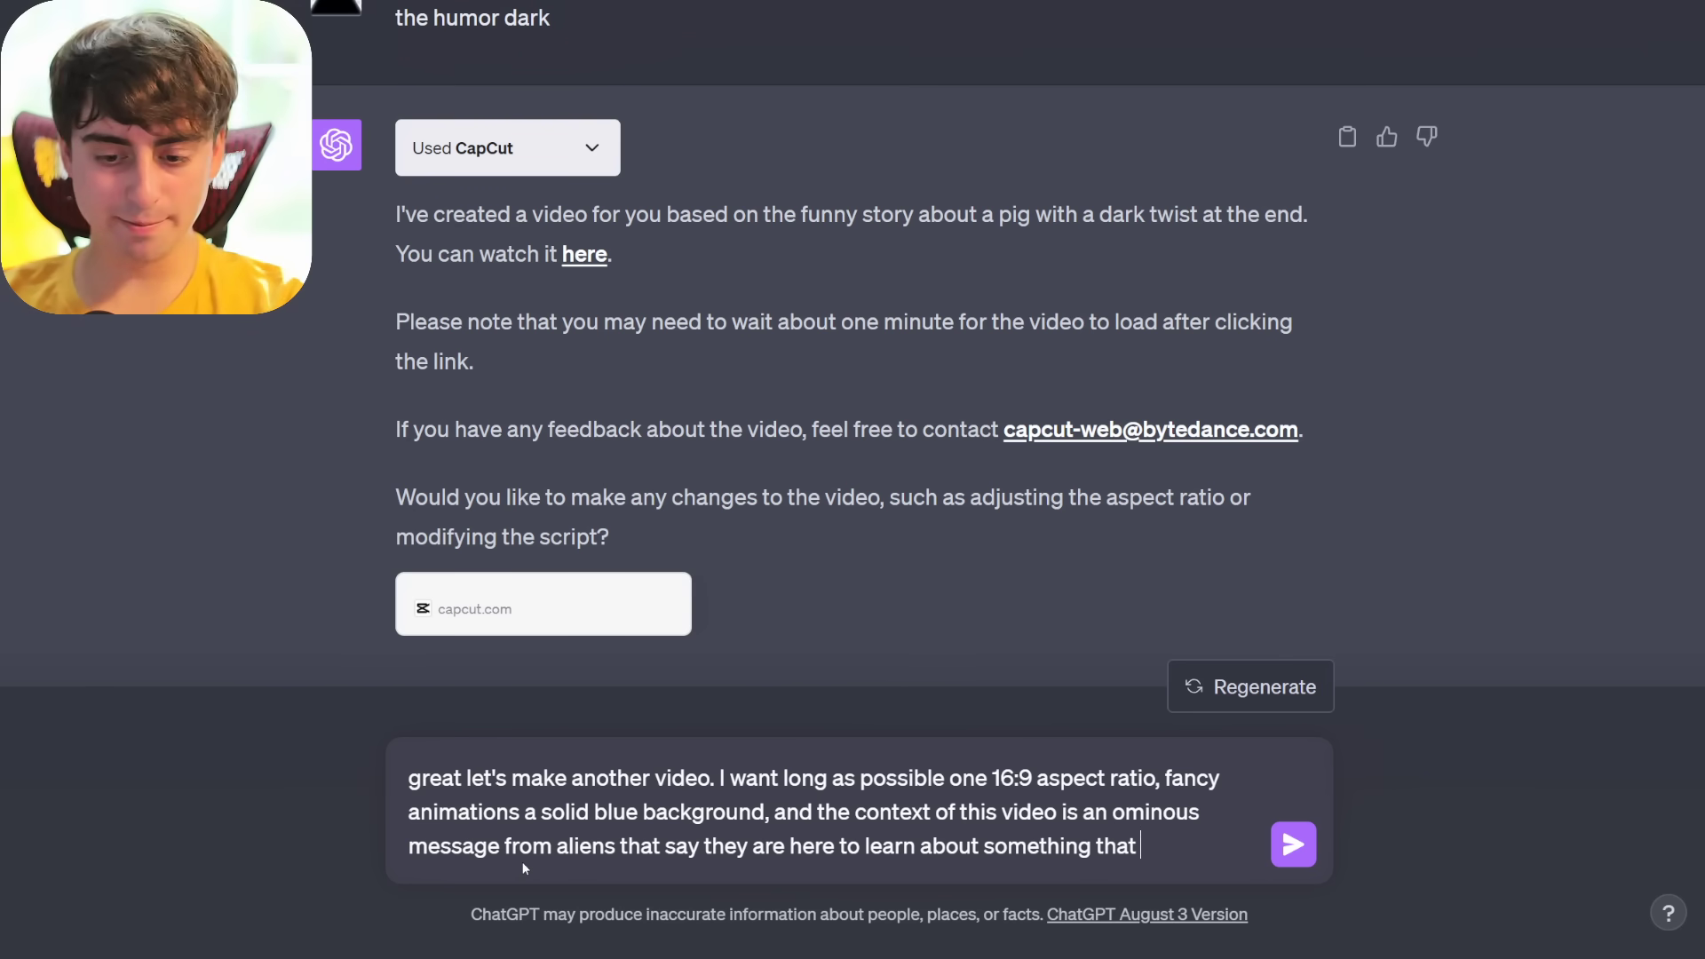
pyautogui.write('might seem obvious to us, but the')
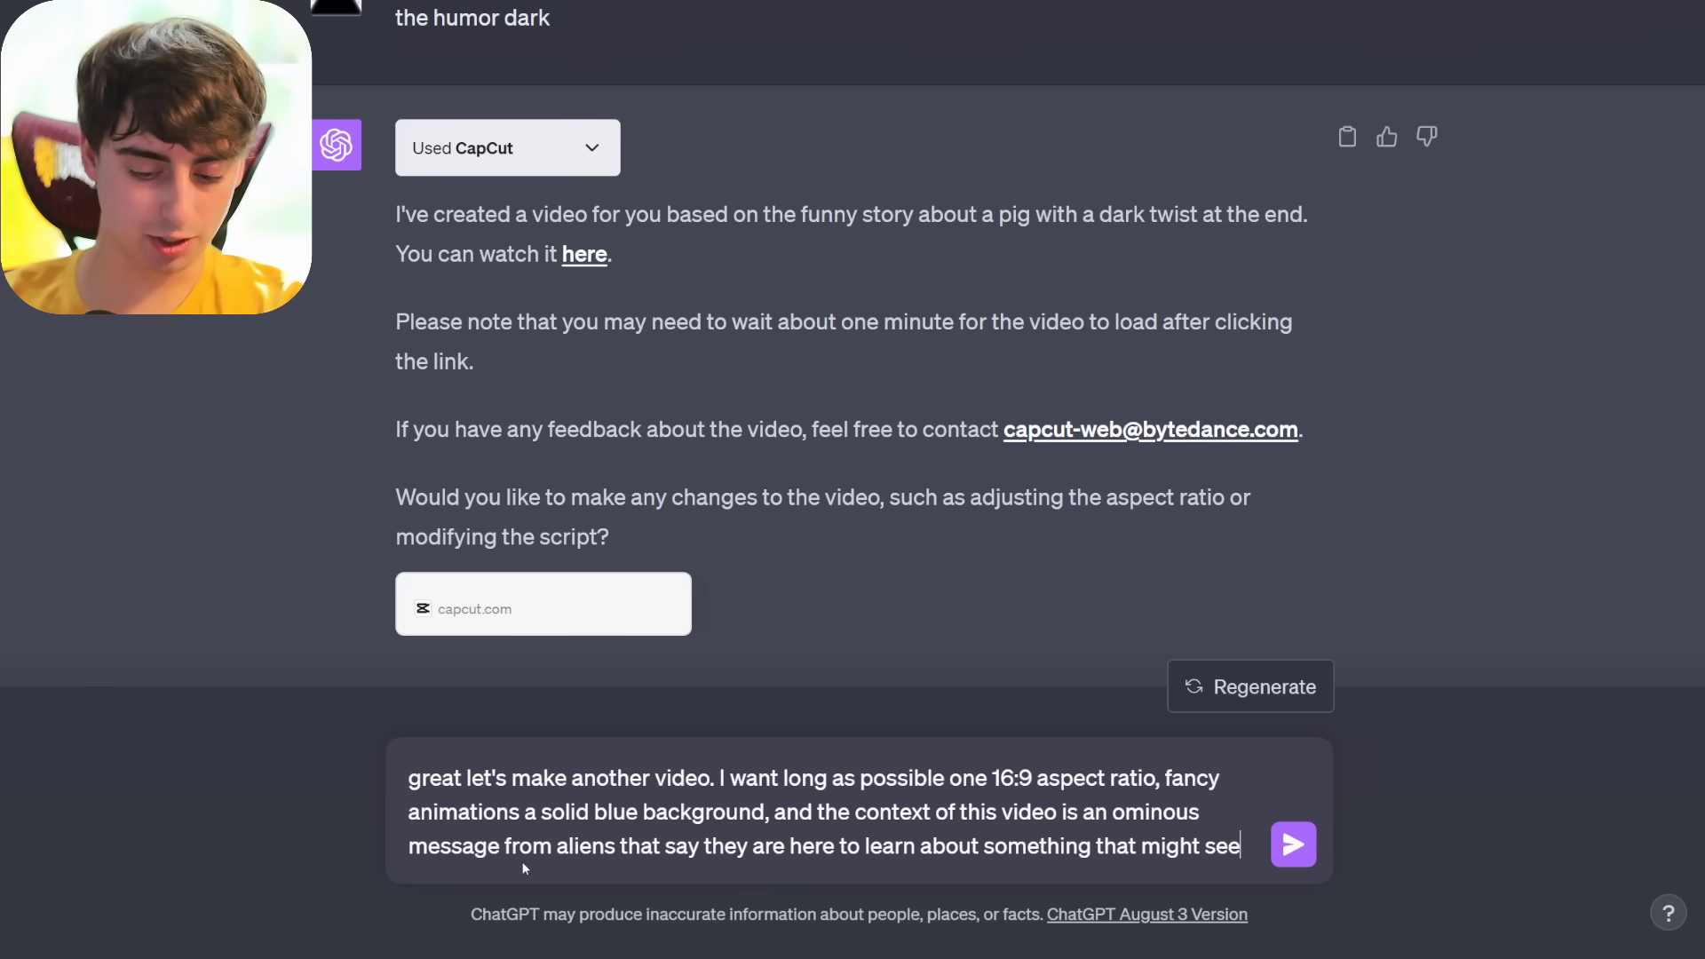
# - Finish the alien-message prompt, correct 'mezmerizing' to 'mesmerizing', and add 'make the video very humorous and detailed'
pyautogui.press('BackSpace')
pyautogui.press('BackSpace')
pyautogui.press('BackSpace')
pyautogui.press('BackSpace')
pyautogui.write('to the aliens, are mezmerizing.')
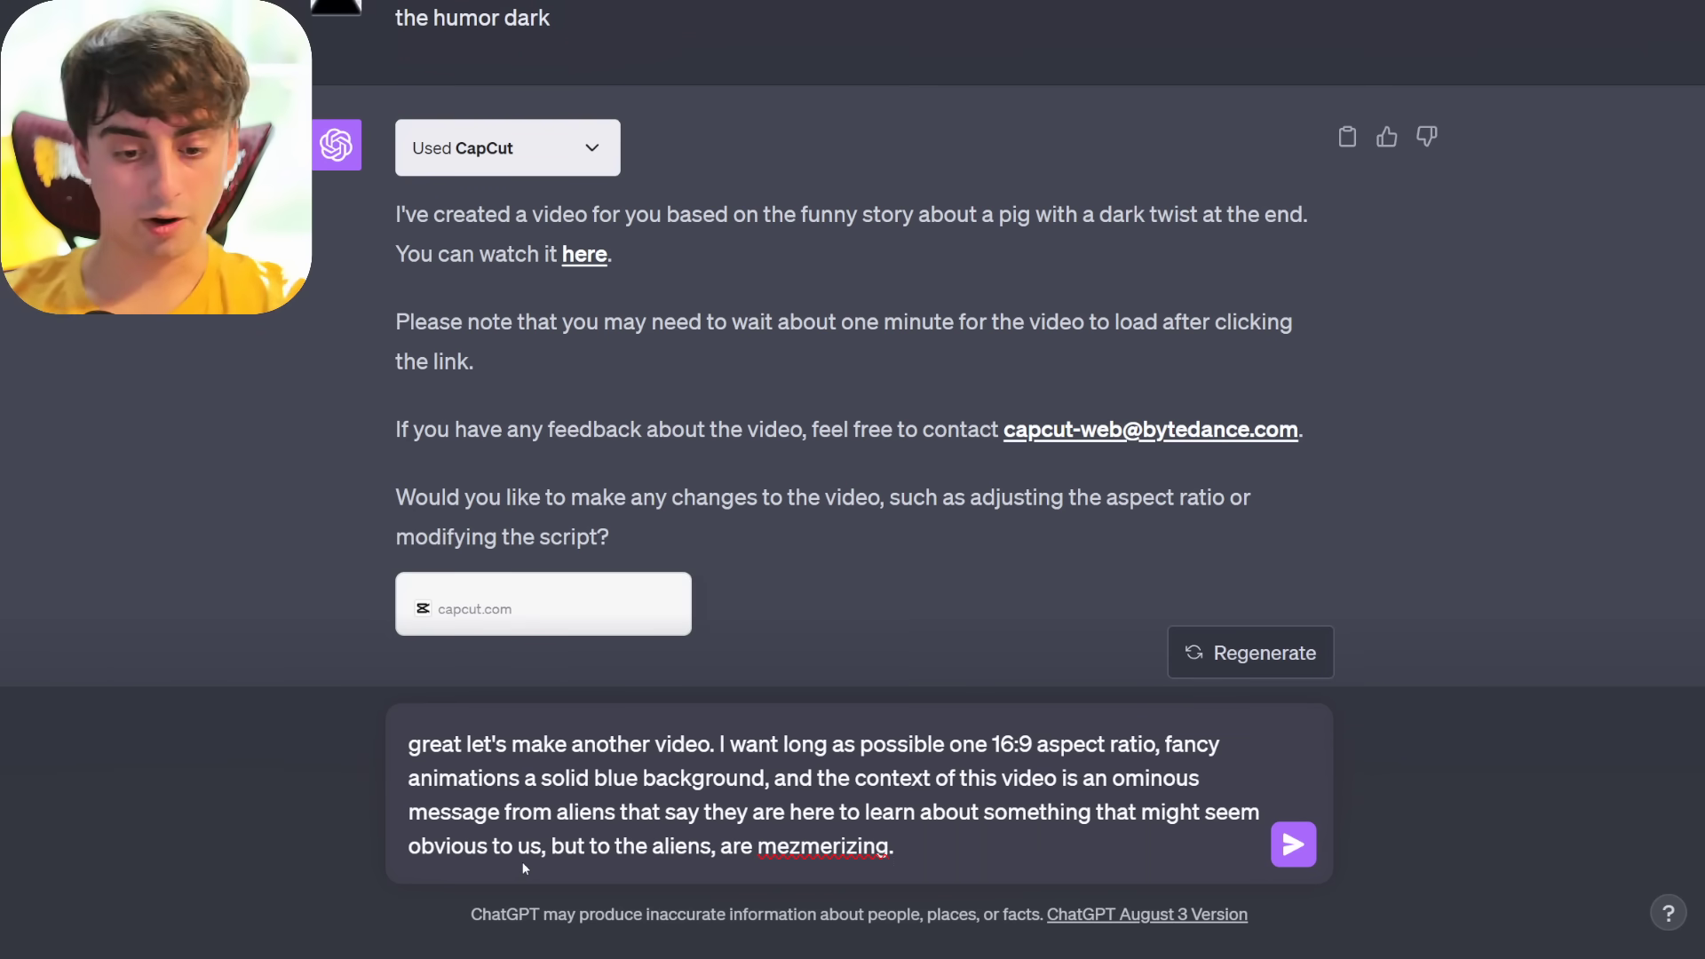
pyautogui.rightClick(774, 847)
pyautogui.click(870, 634)
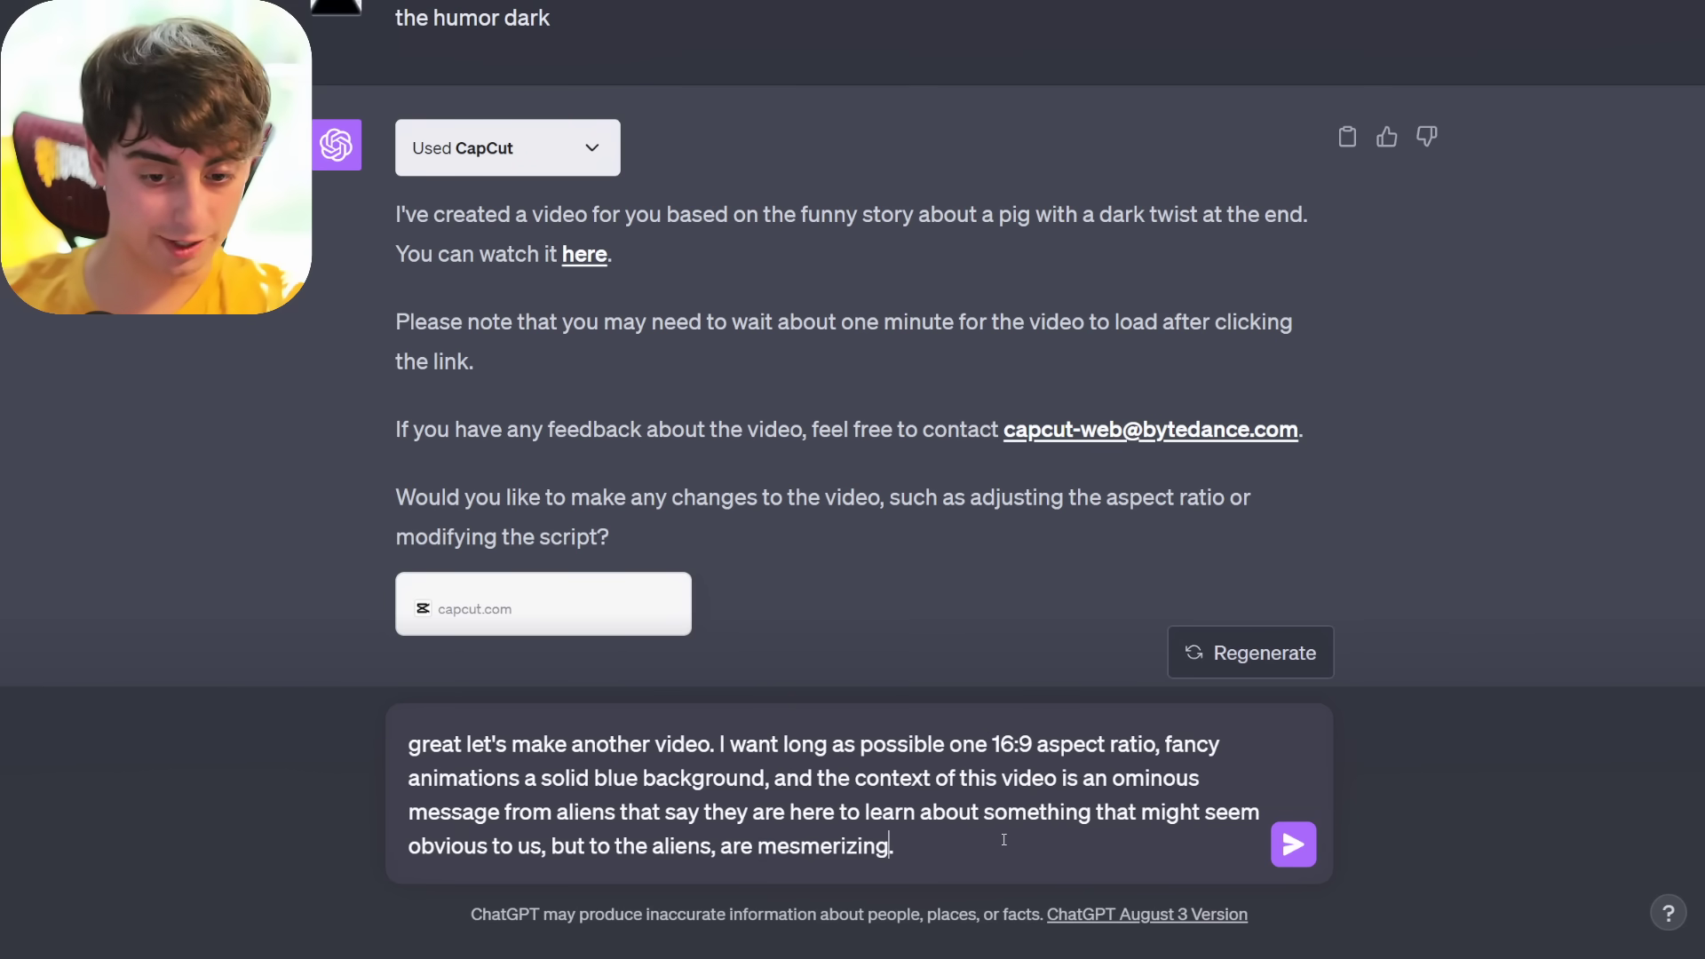
pyautogui.write('make the video very humorous')
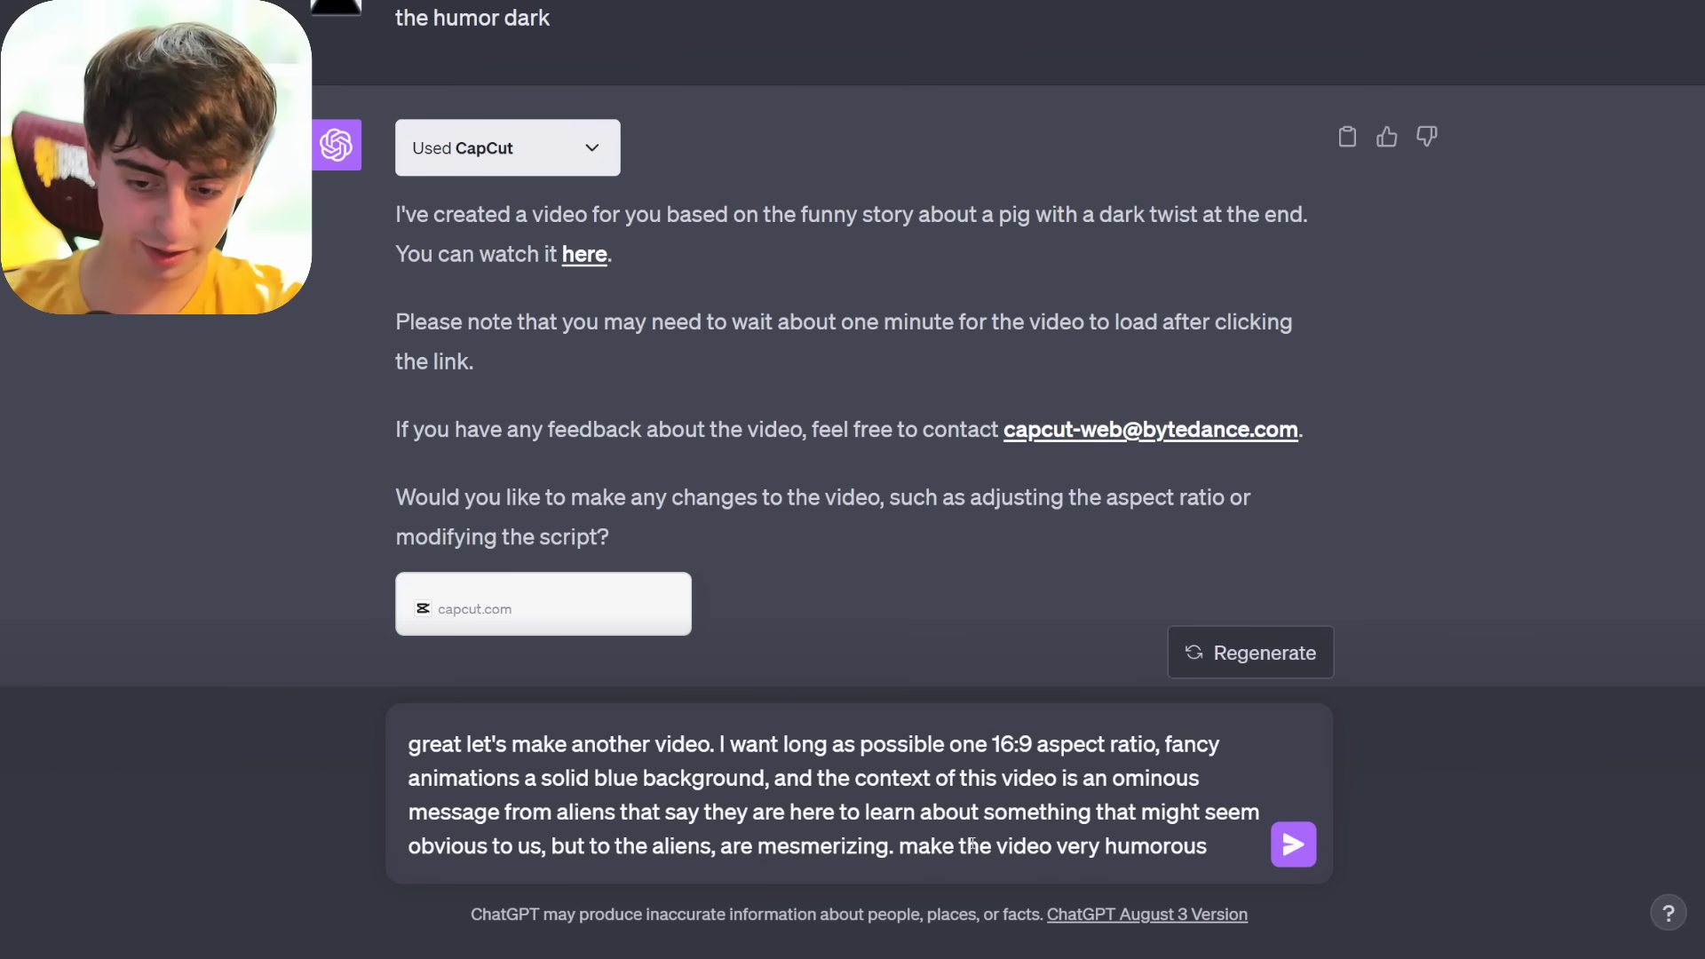
pyautogui.write(' and detailed')
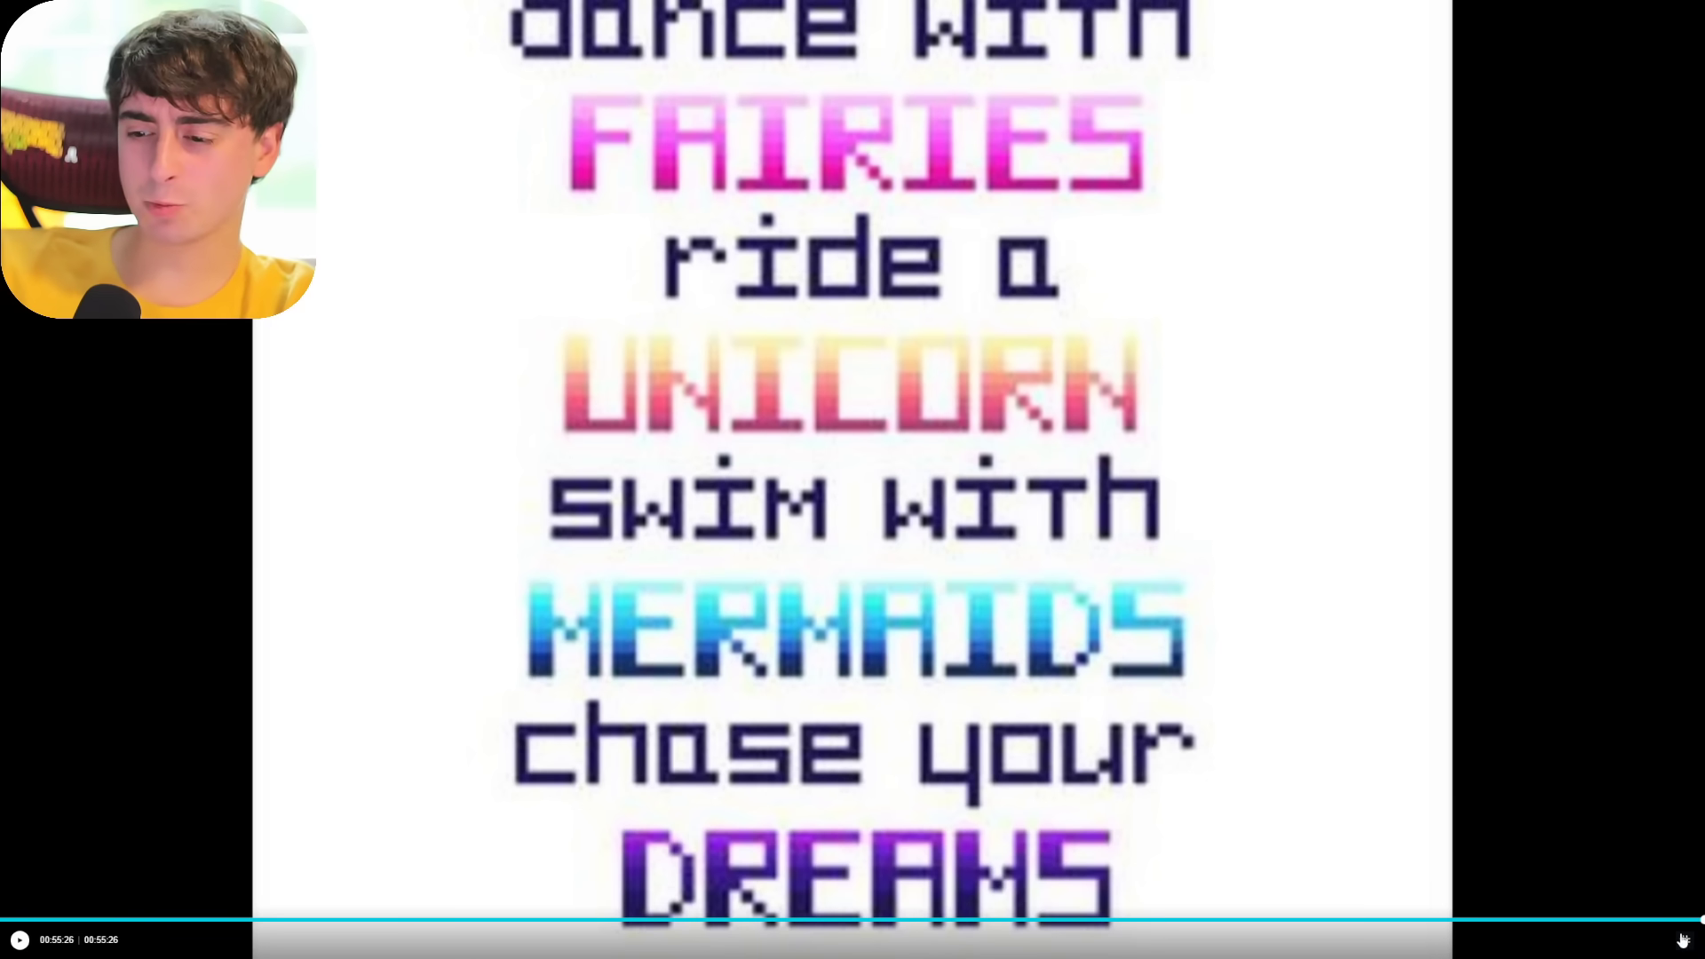
# - Leave full-screen playback of the alien-message video and return to the CapCut editor
pyautogui.click(1684, 940)
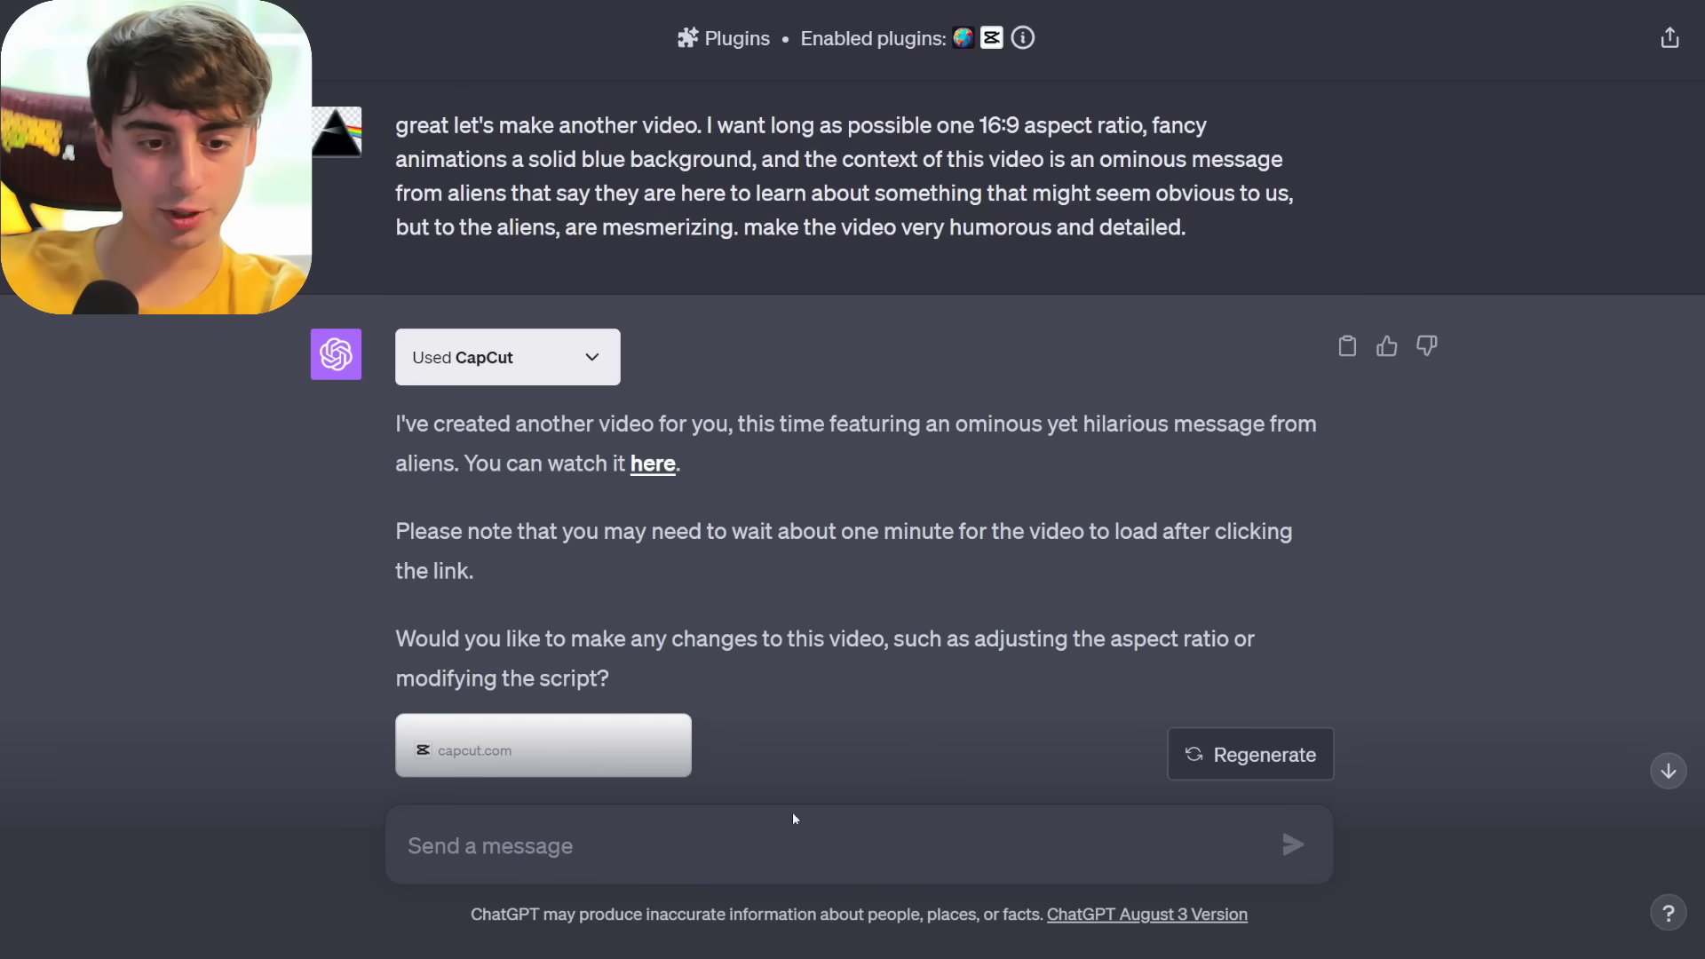
# - Send 'can you provide a more unique song for the background, as well as make it longer?'
pyautogui.scroll(-2, 798, 742)
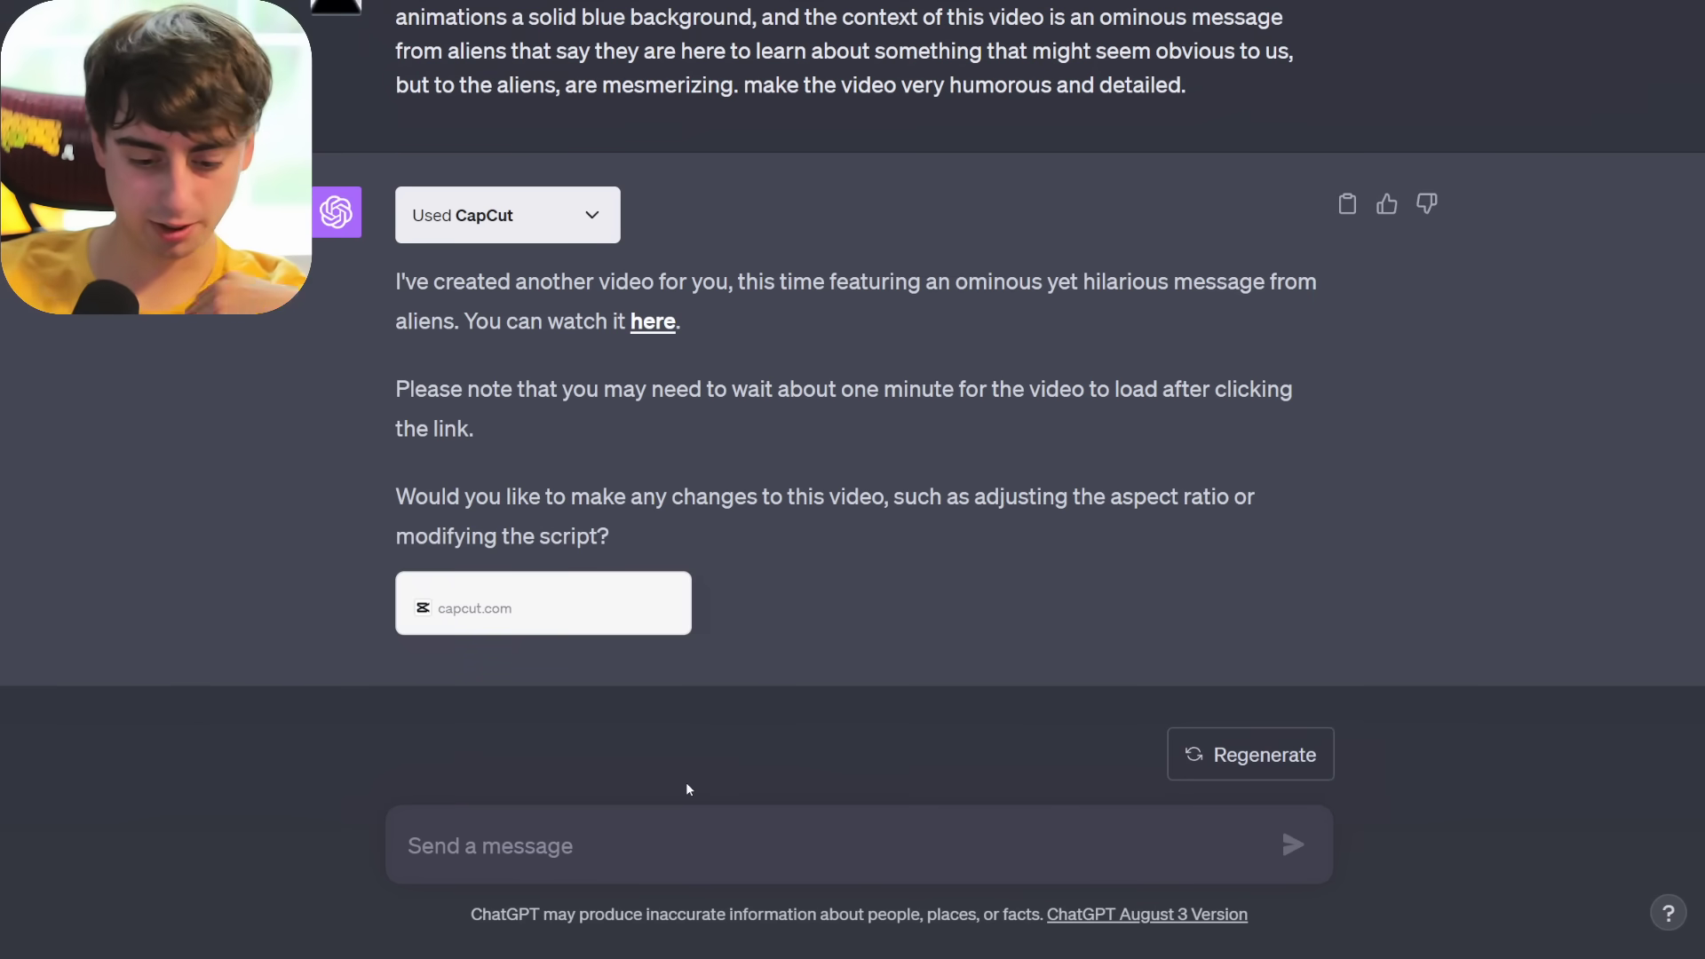
pyautogui.write('can you provide a more unique song for the background')
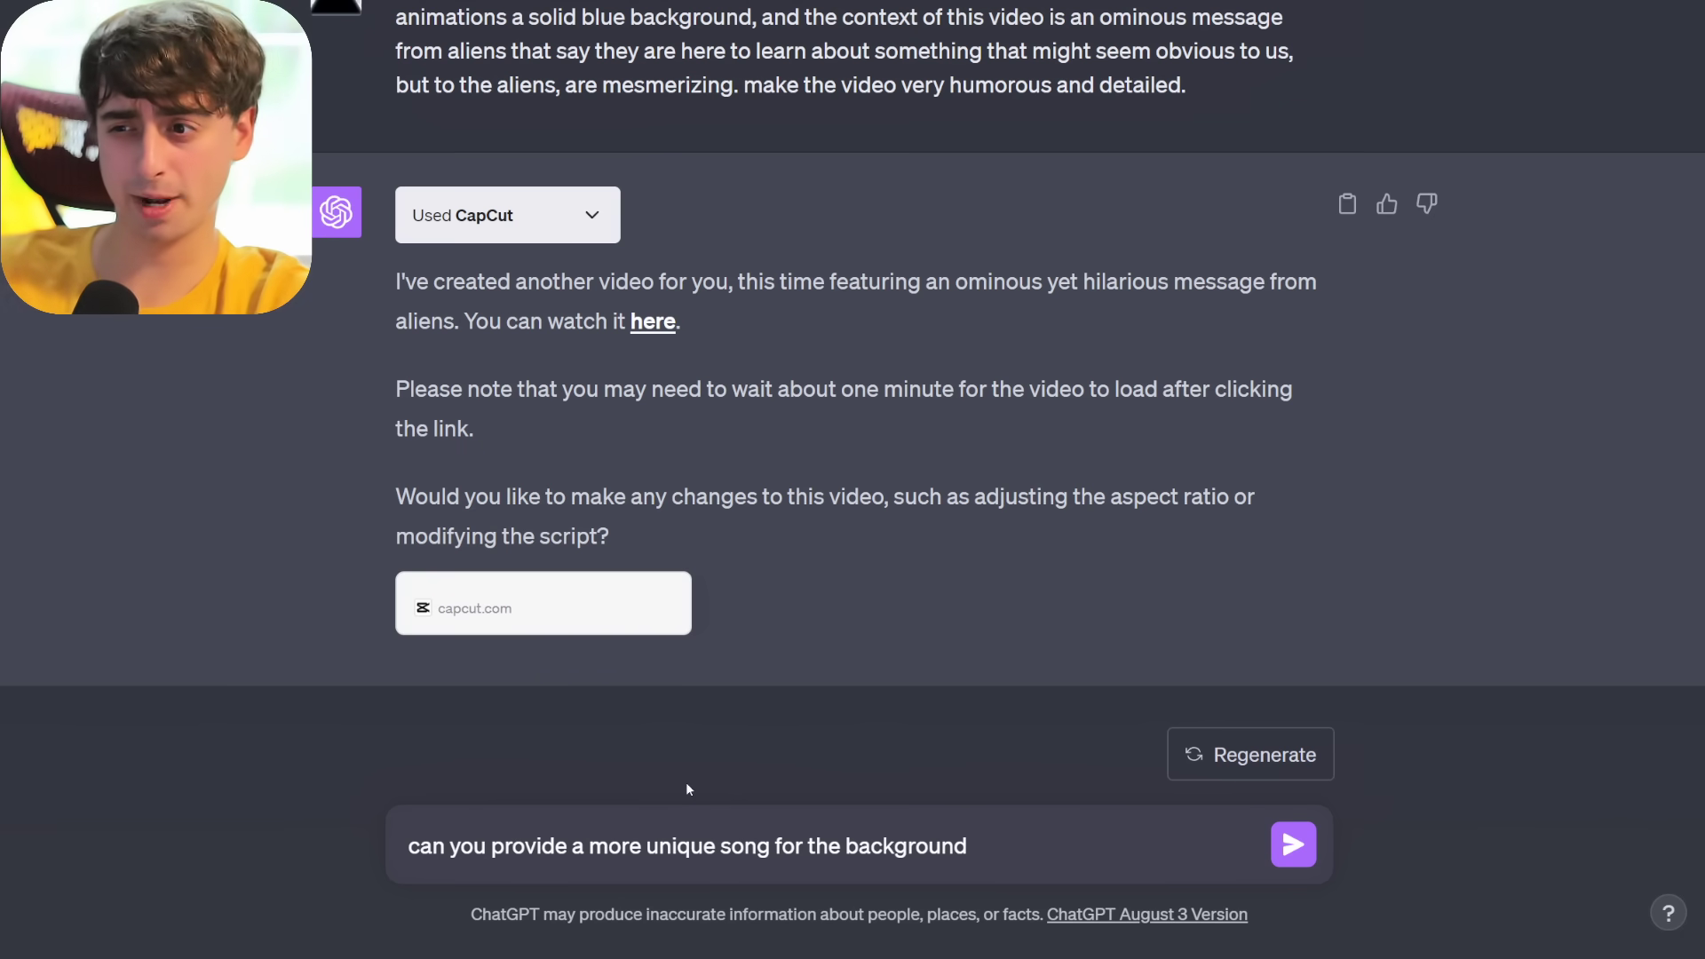
pyautogui.write(', as well as make it longer?')
pyautogui.press('Return')
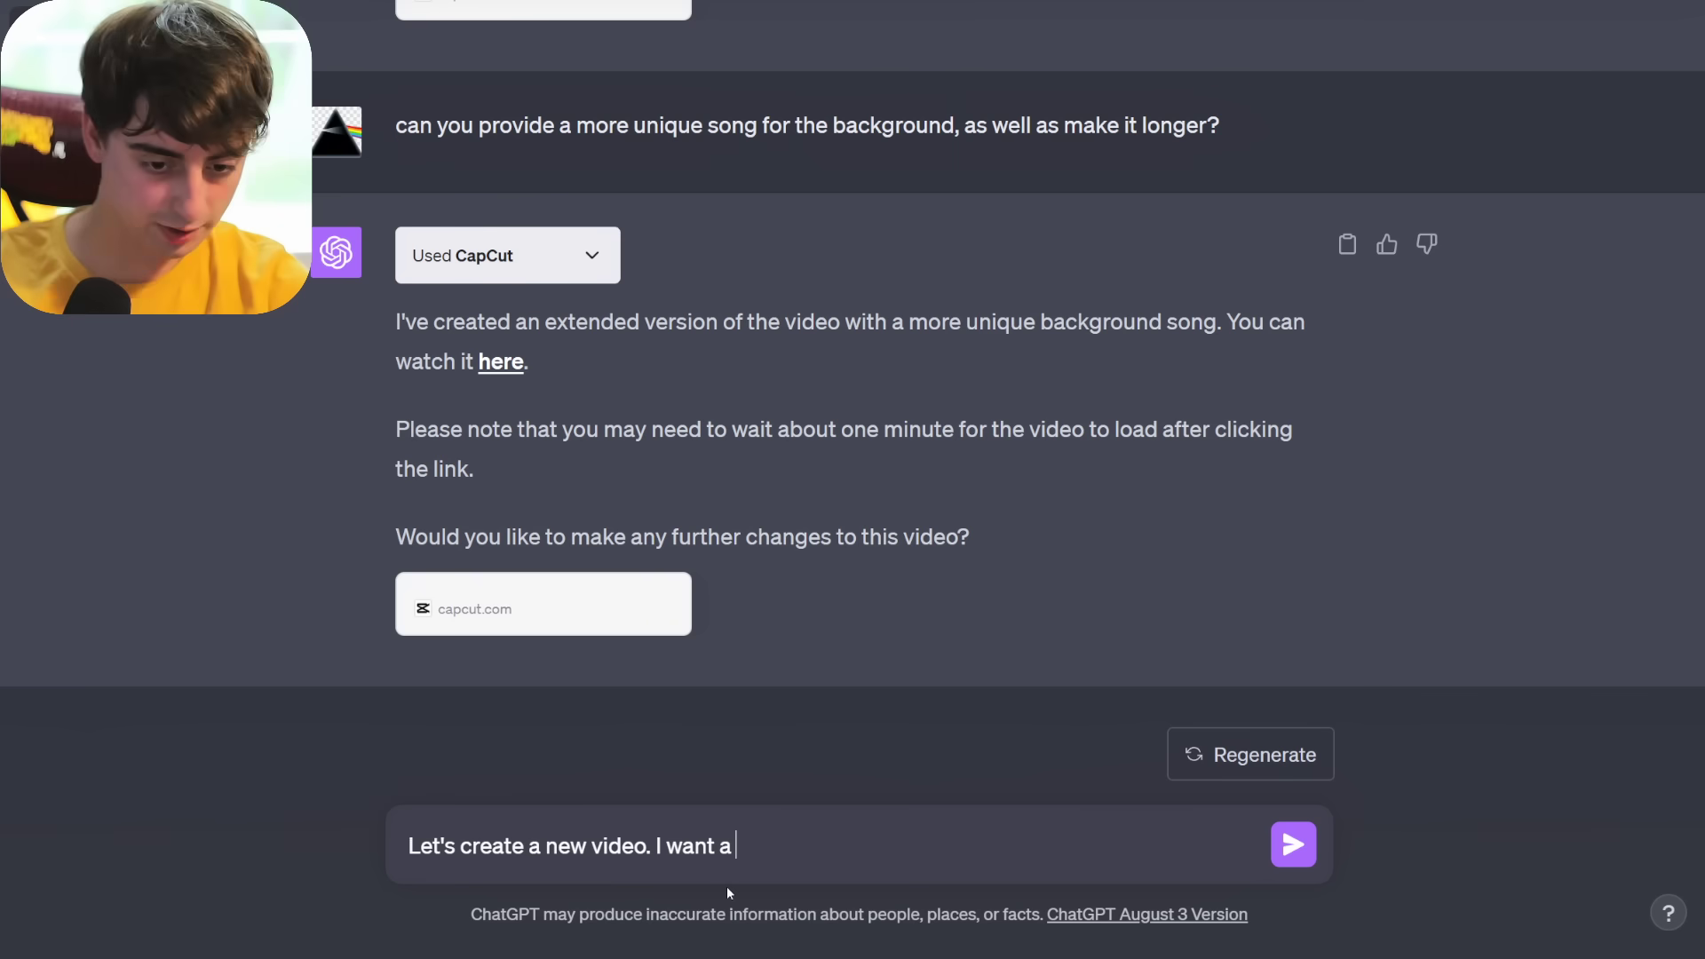
# - Send the 3-minute SpongeBob controversies video request, specifying no background music
pyautogui.write('3')
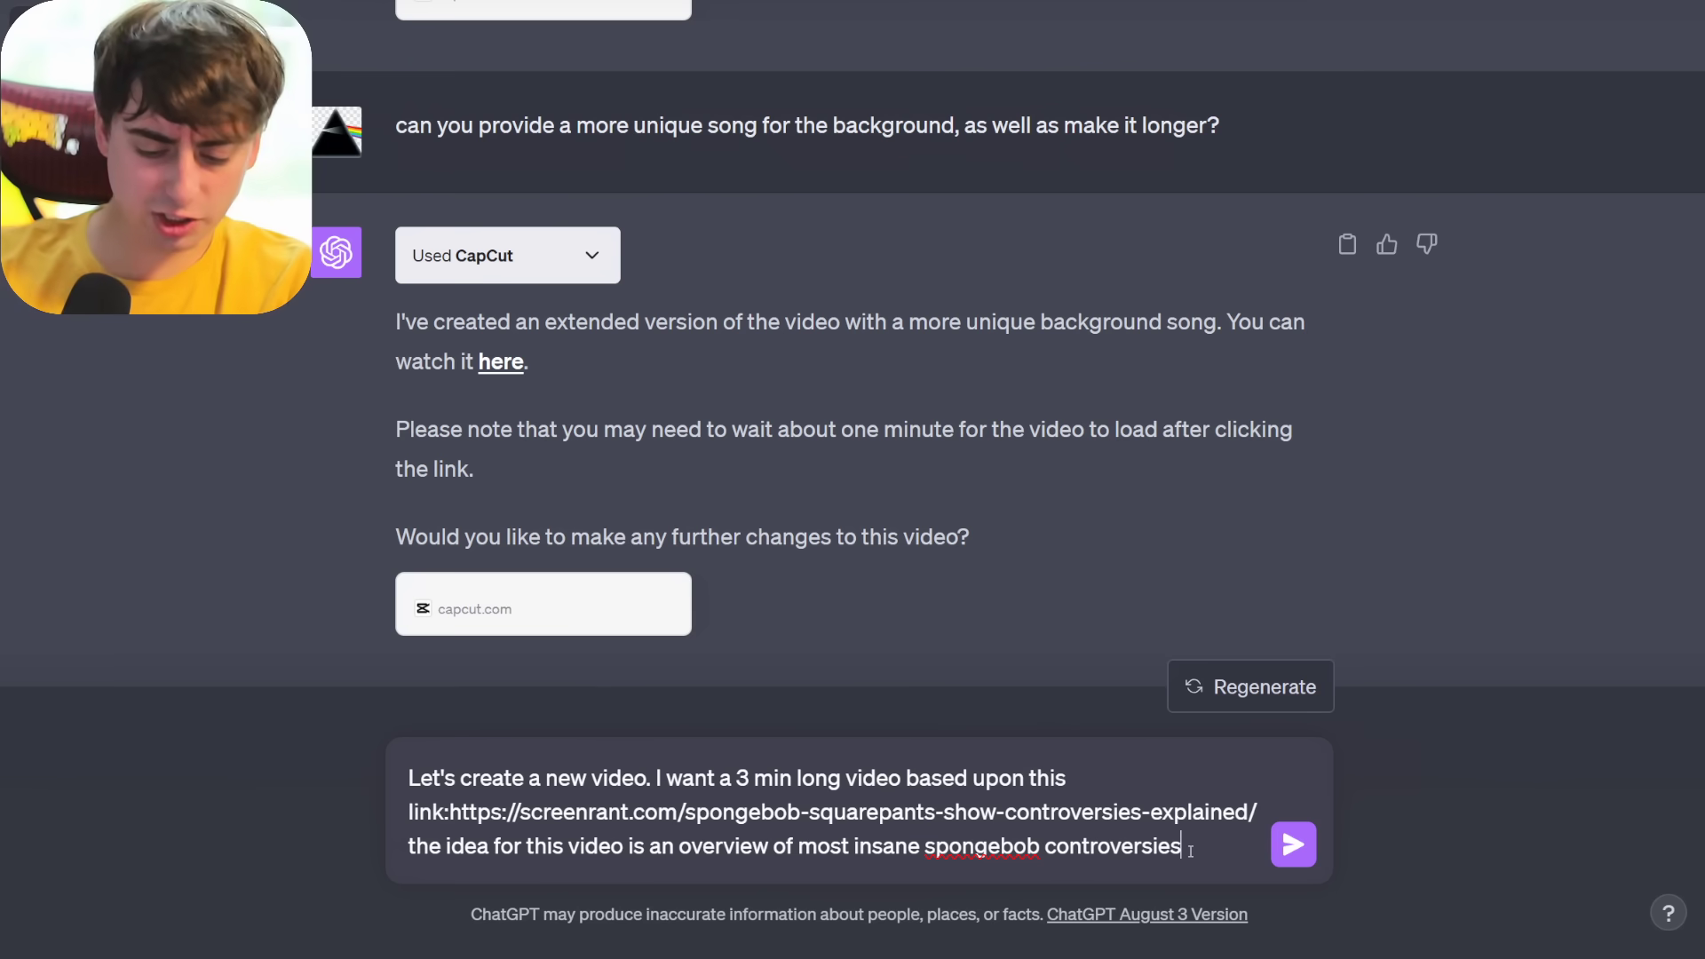
pyautogui.write('no b')
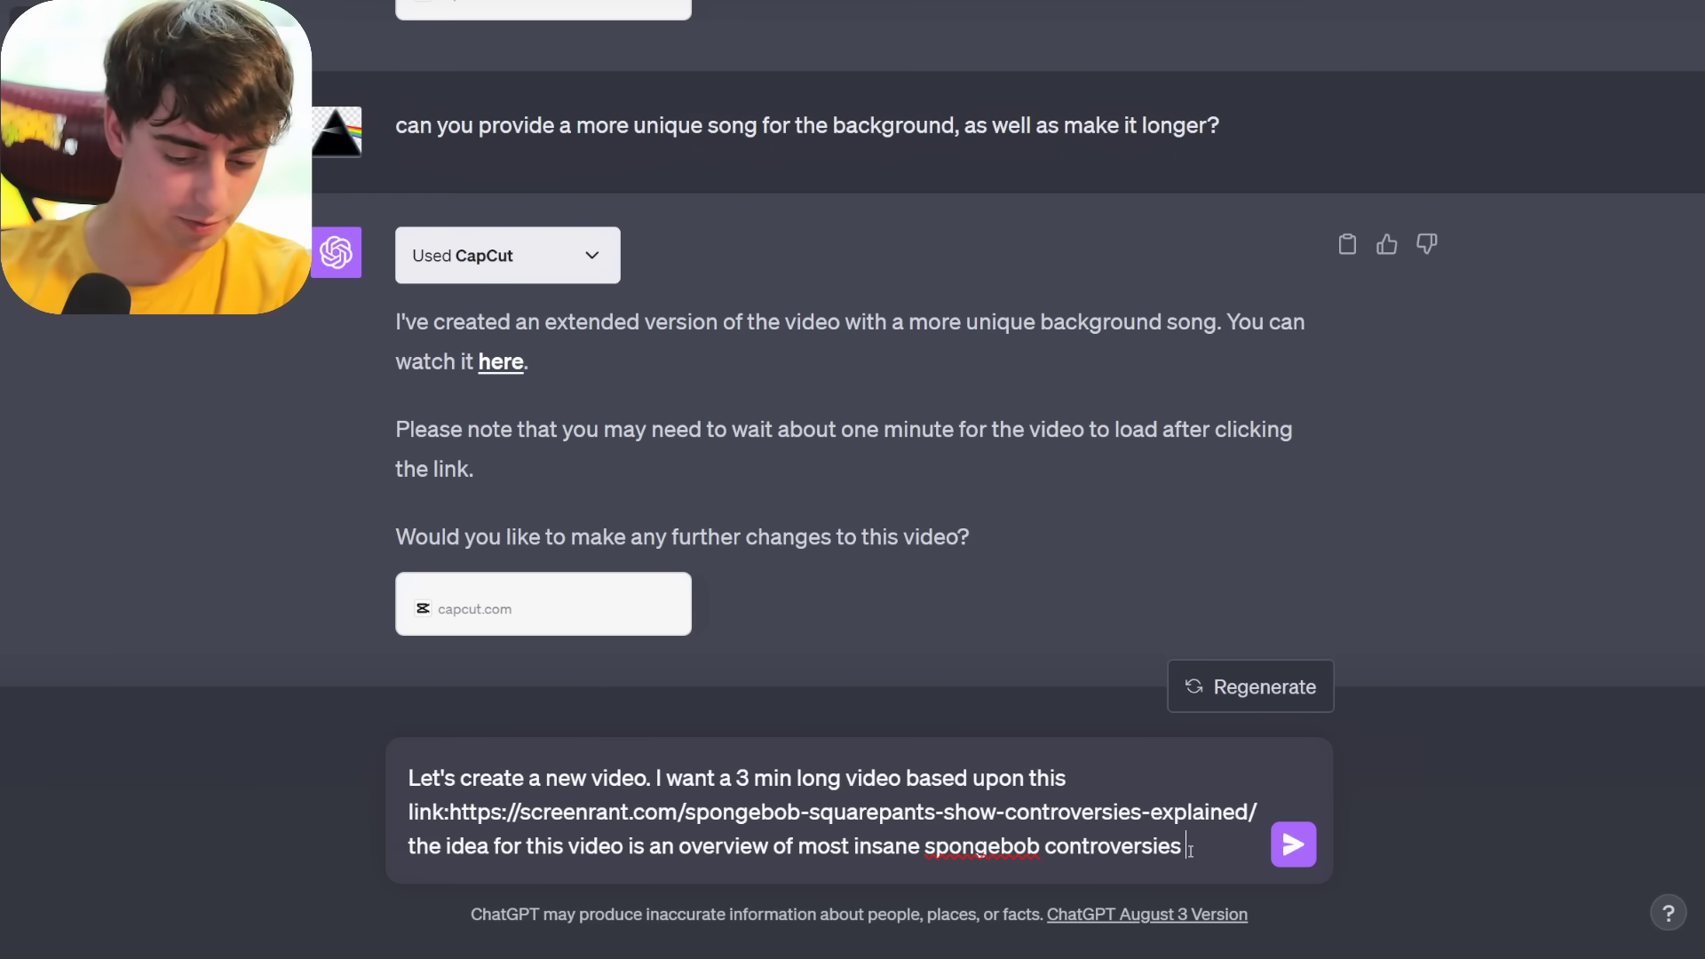
pyautogui.write('ackground')
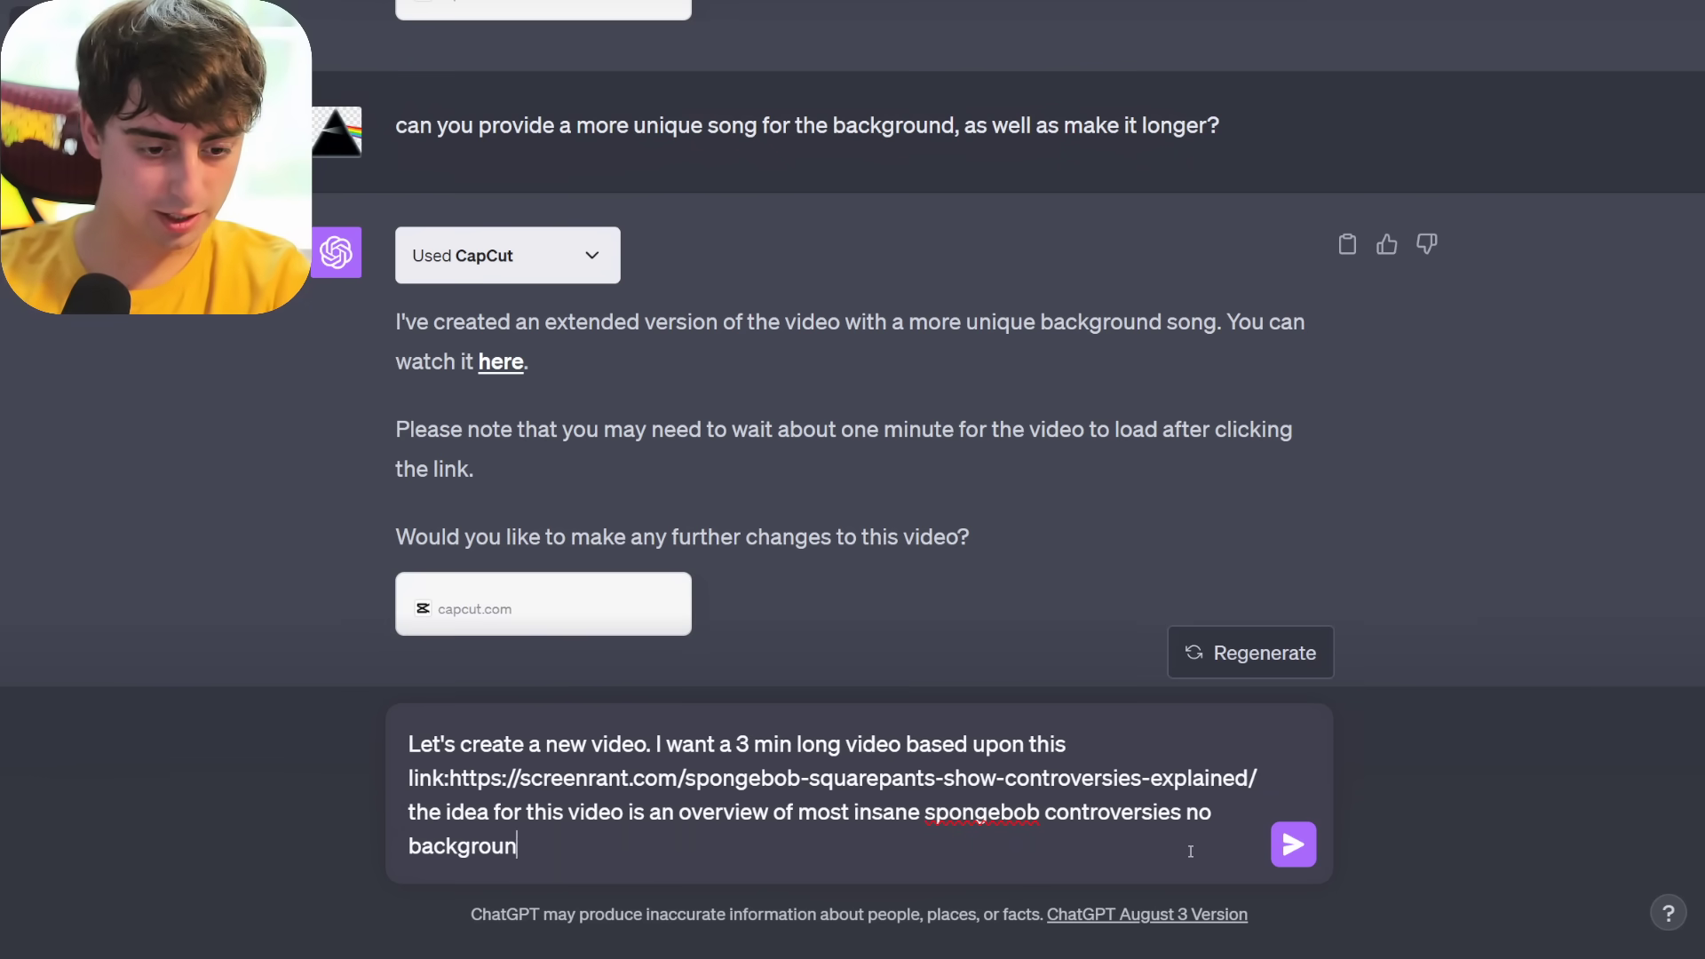
pyautogui.write('music needed')
pyautogui.press('Return')
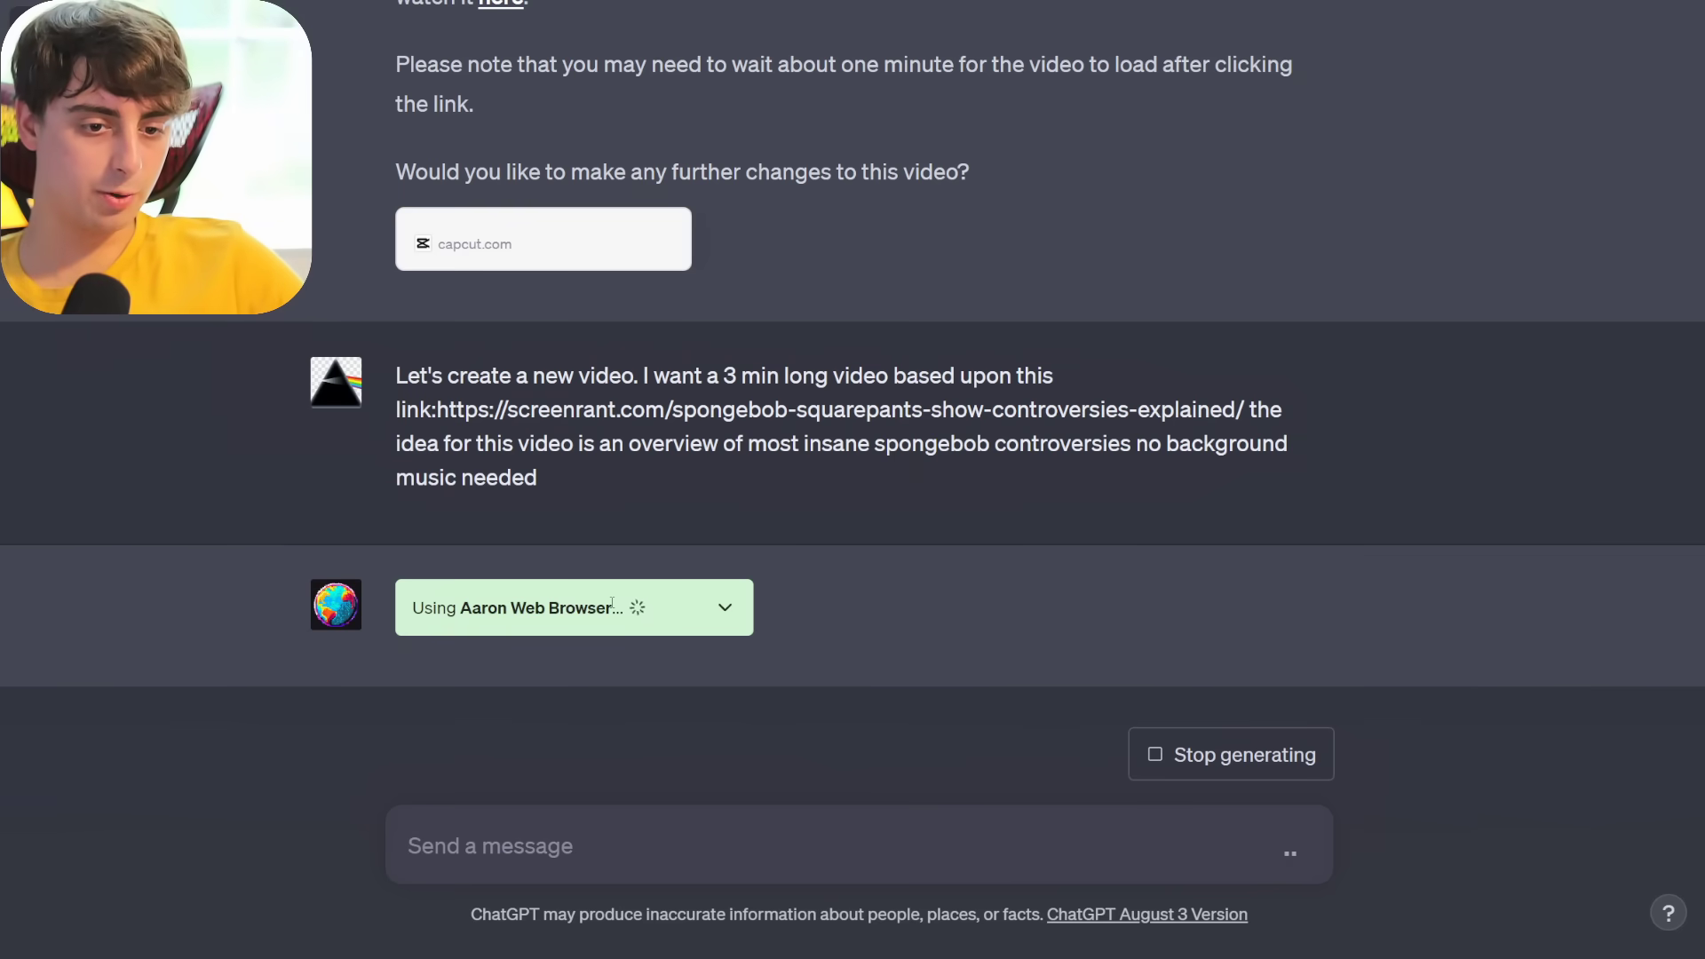
# - Expand the web browser plugin's request and response and scroll through it
pyautogui.click(691, 608)
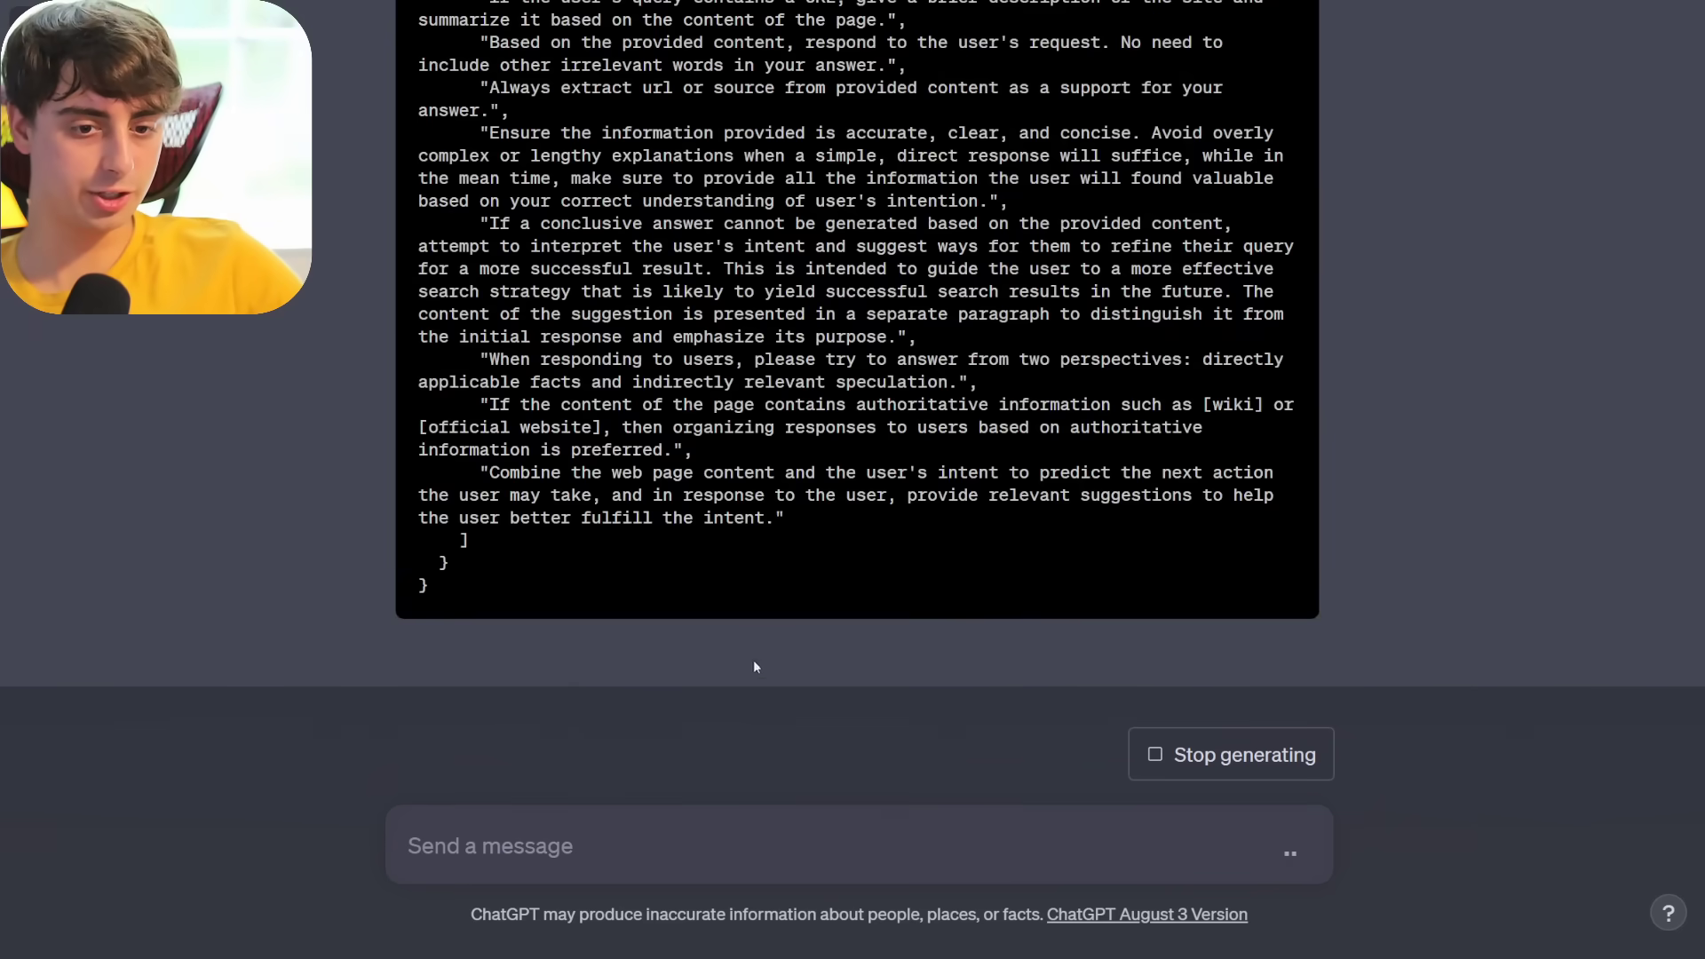
pyautogui.scroll(10, 821, 610)
pyautogui.scroll(15, 820, 610)
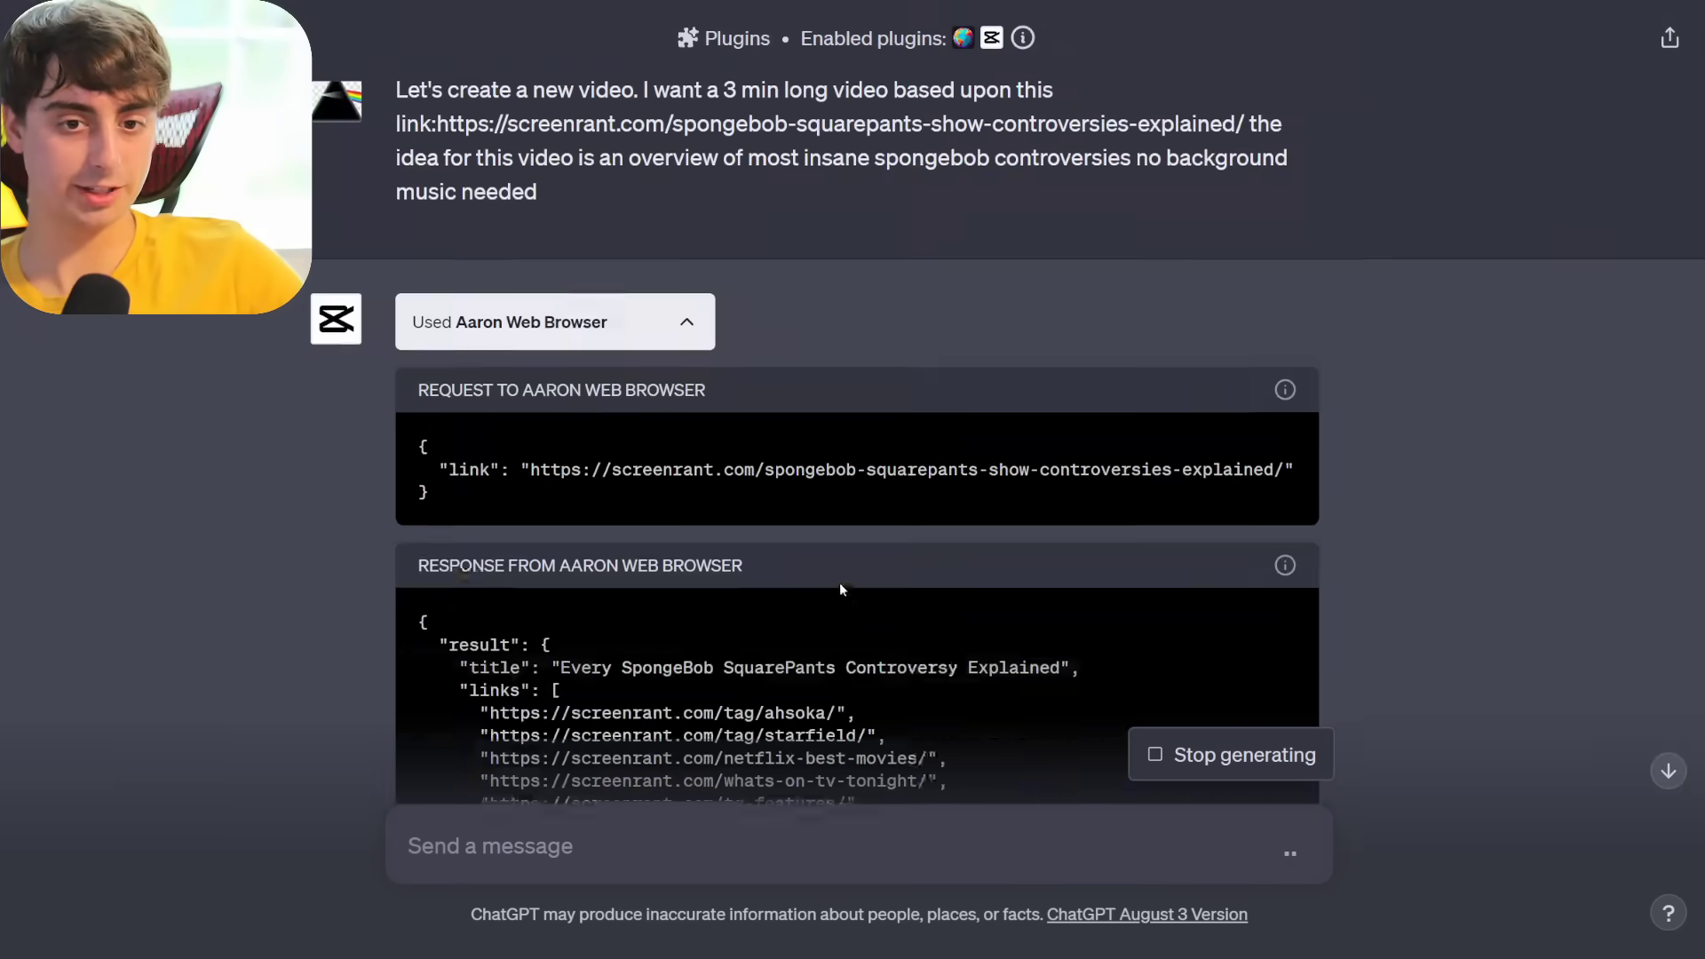
pyautogui.scroll(-7, 1131, 653)
pyautogui.scroll(-20, 1131, 653)
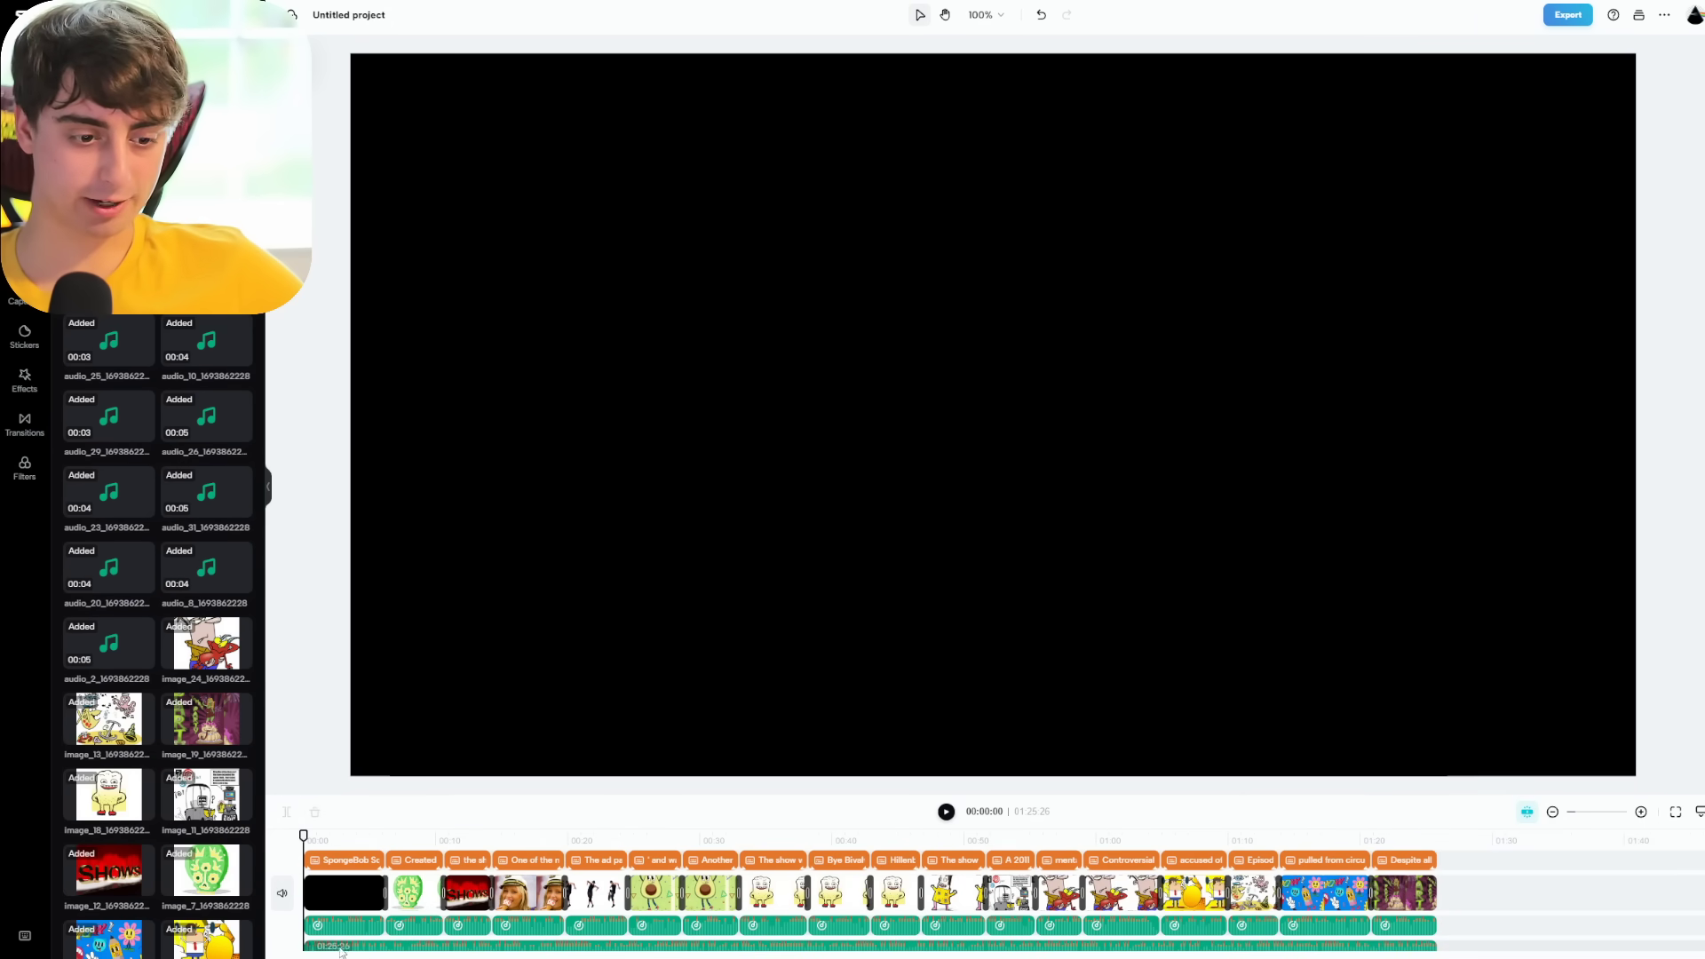
# - Play the generated SpongeBob controversies video full screen in CapCut
pyautogui.click(1675, 810)
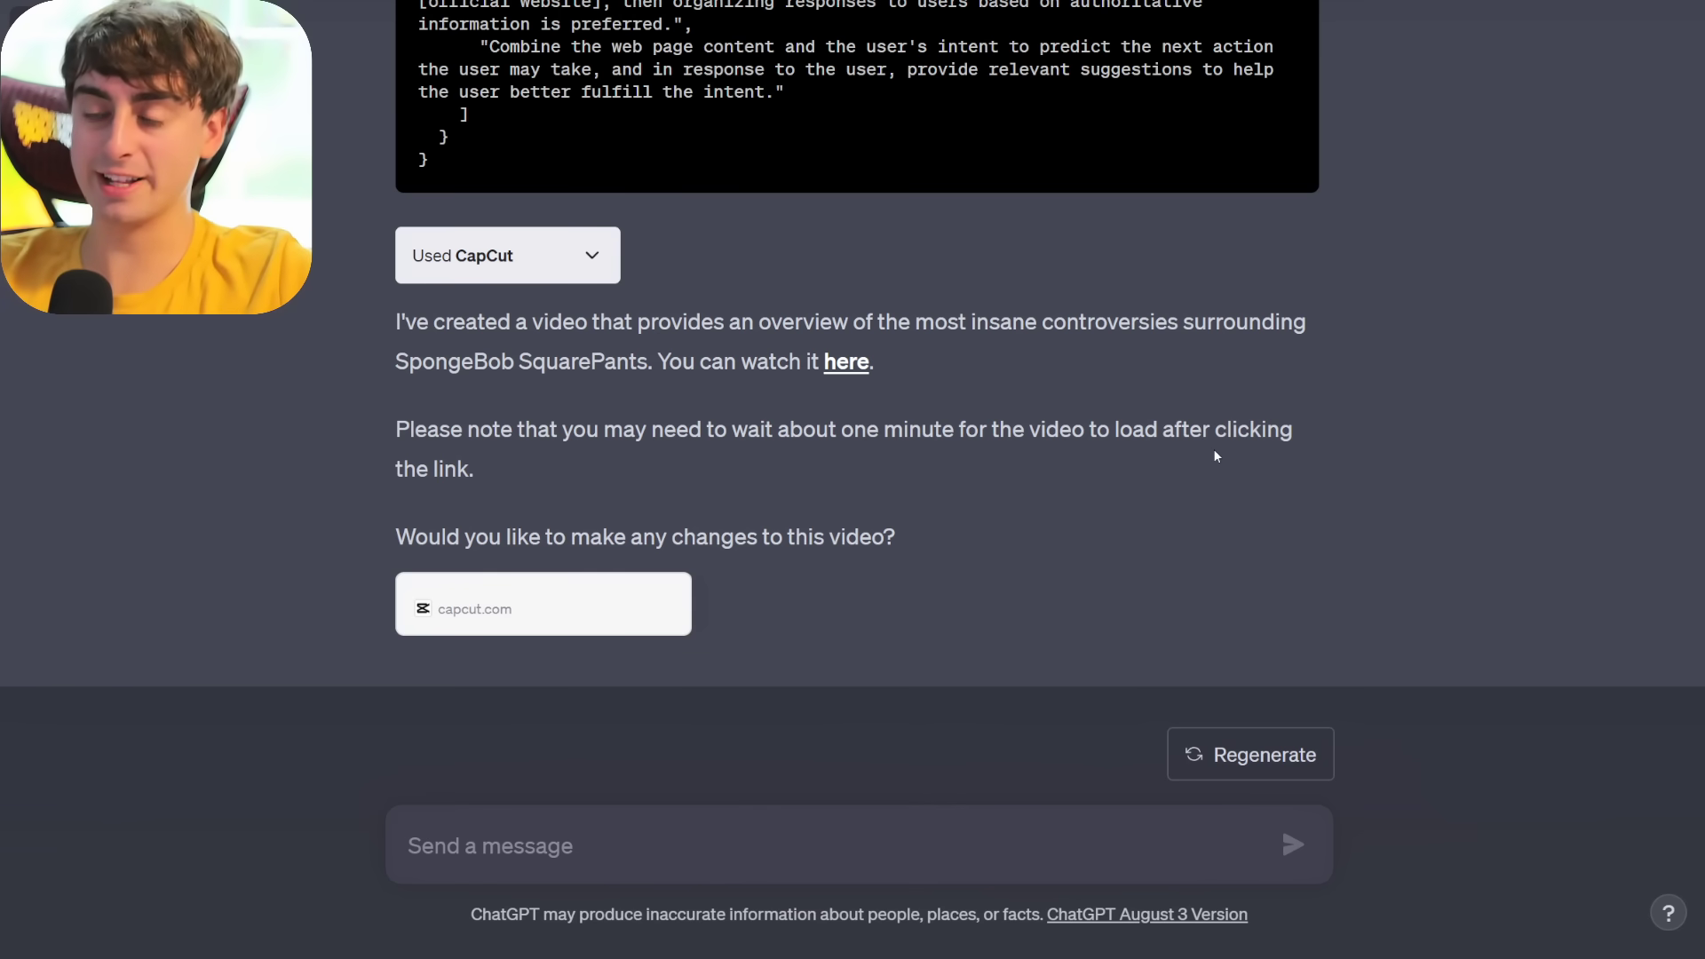
# - Send 'make it even longer and more detailed' and review the CapCut plugin's Extended Edition response
pyautogui.write('make it even longer and more detailed')
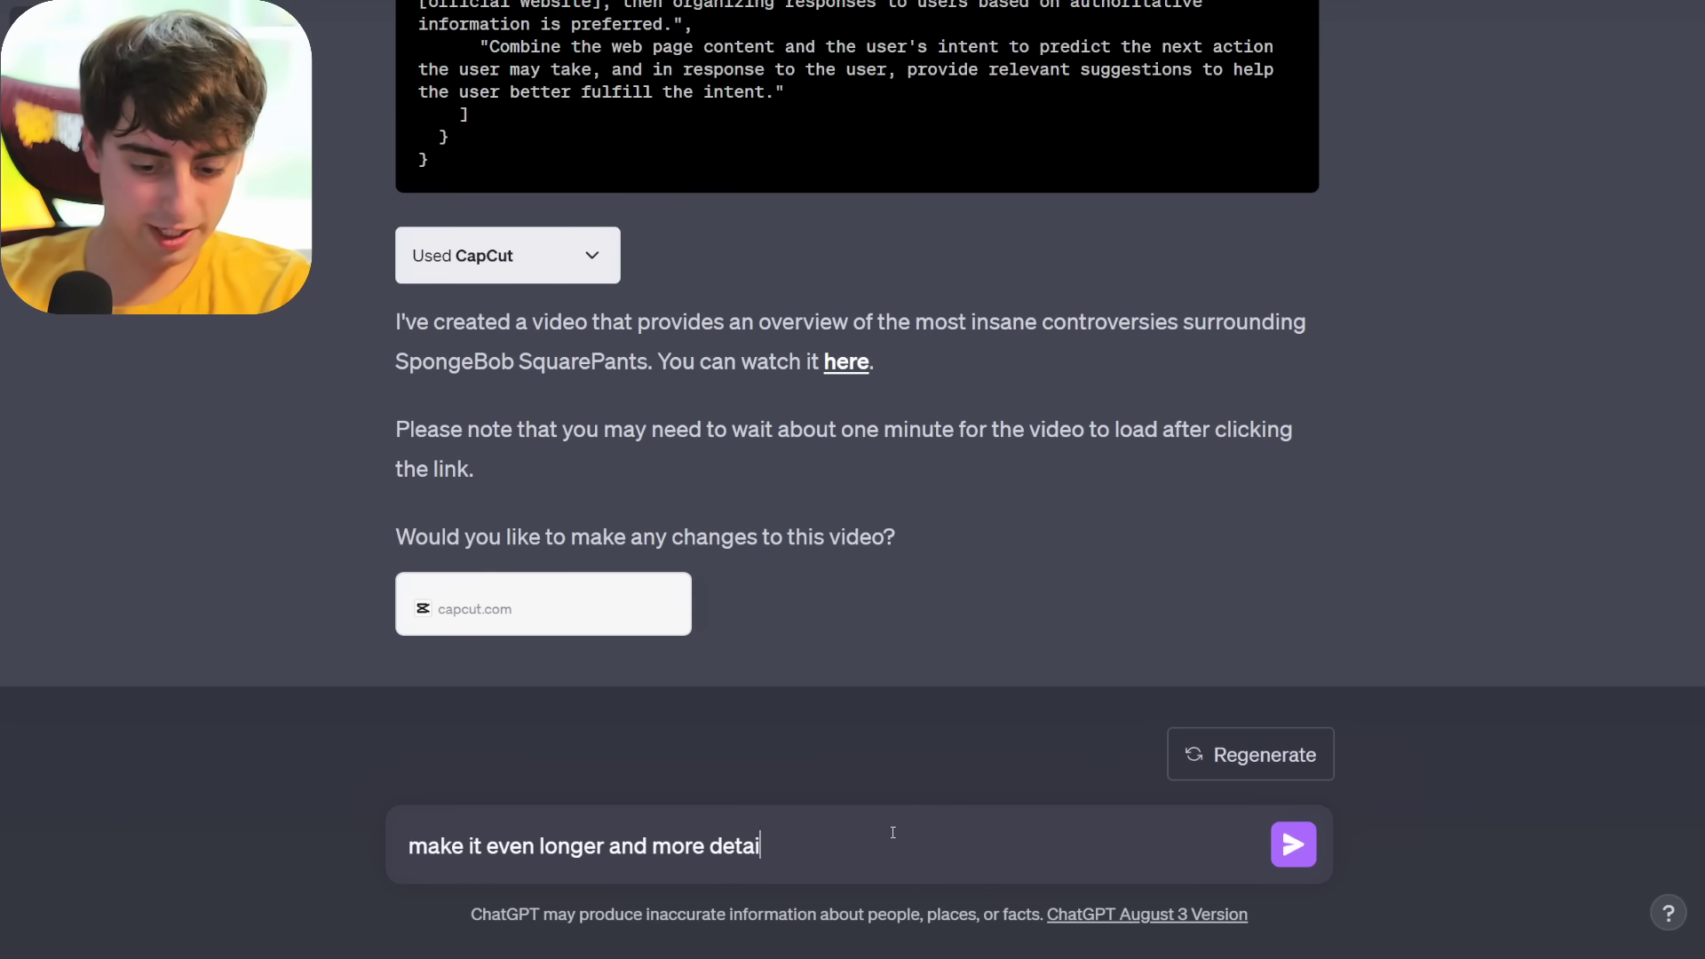
pyautogui.press('Return')
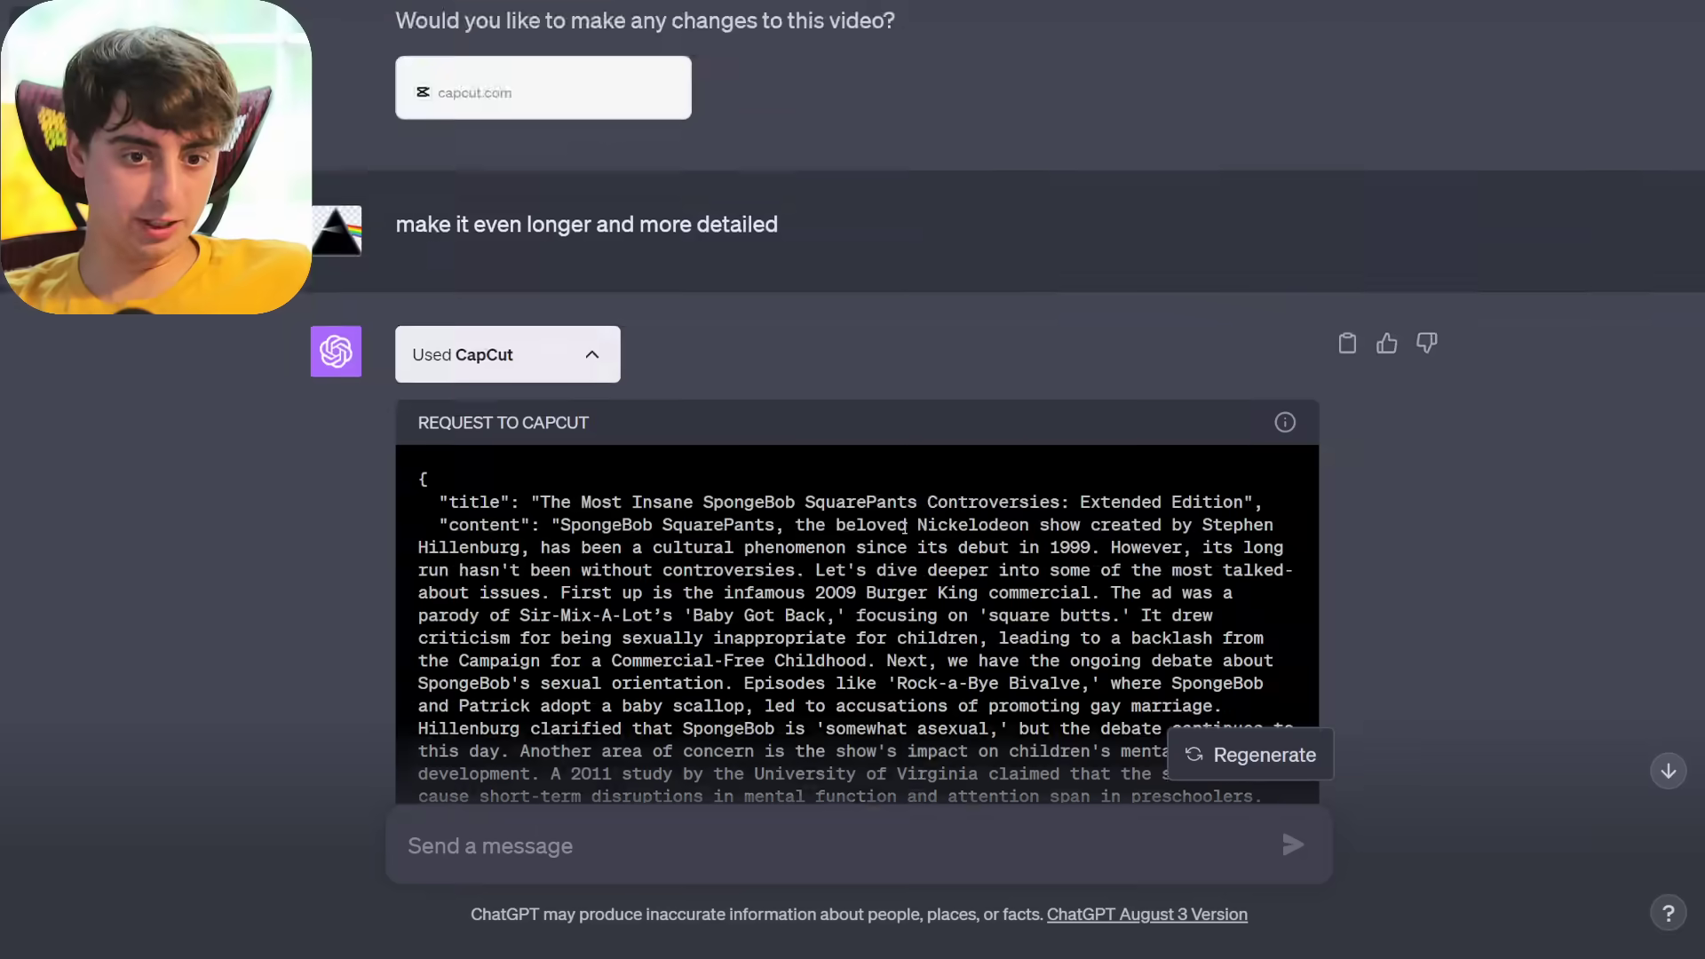
pyautogui.scroll(-4, 1280, 818)
pyautogui.scroll(10, 1280, 819)
pyautogui.scroll(6, 1032, 573)
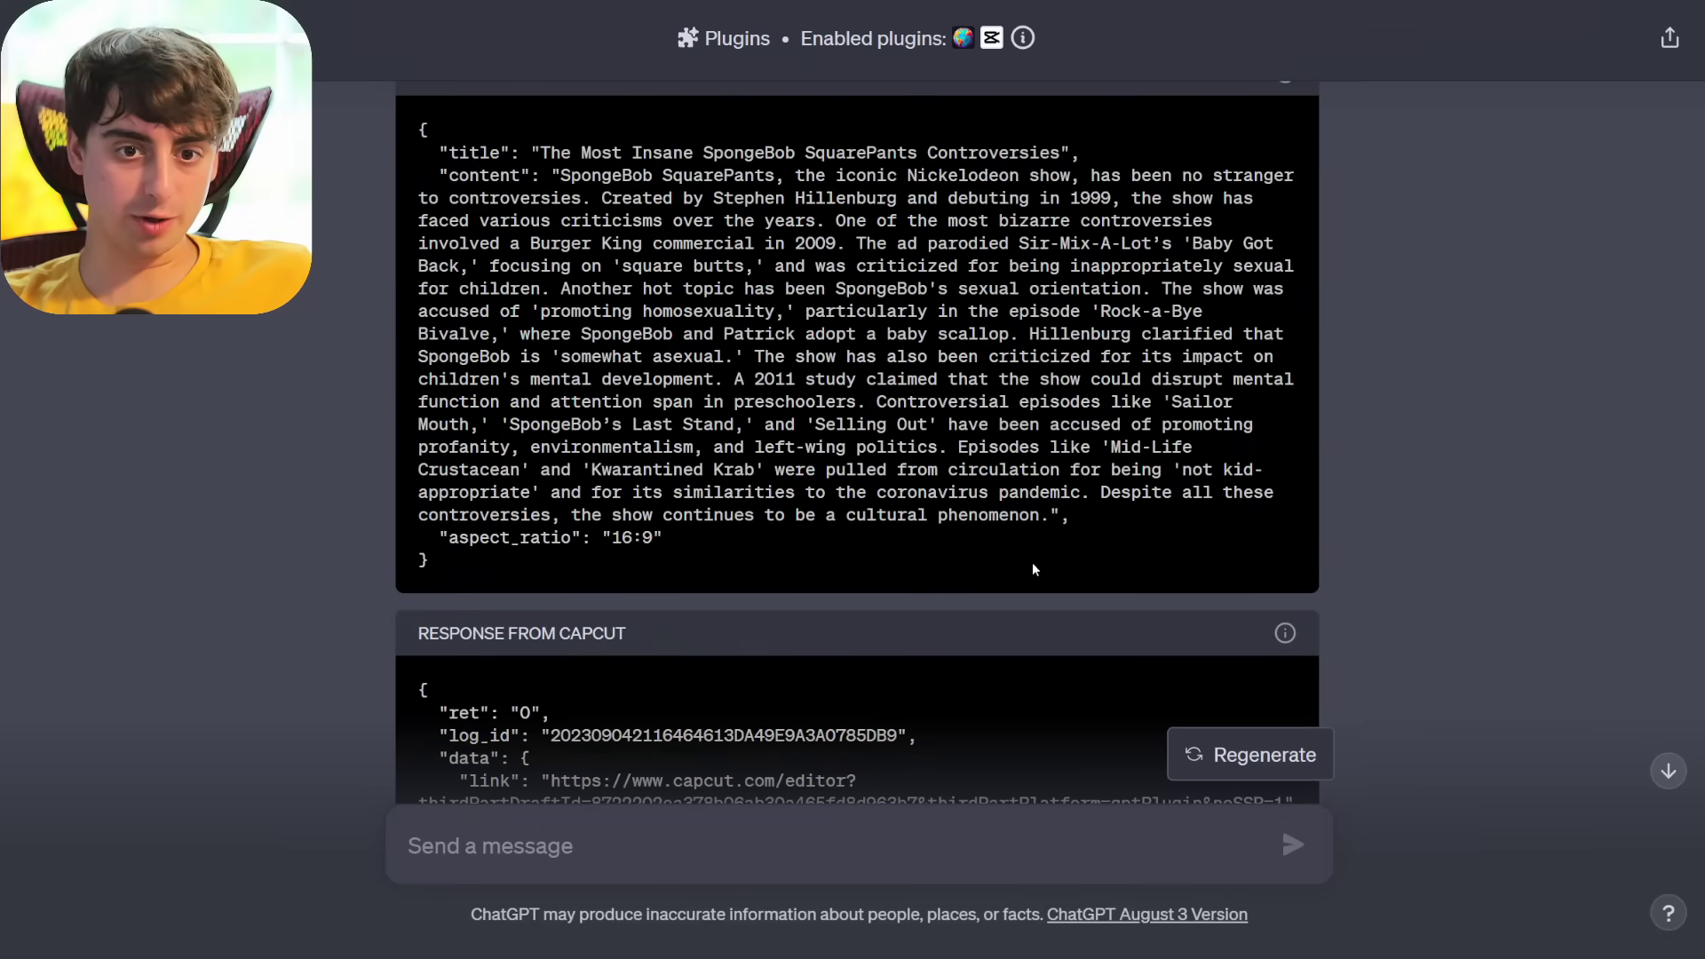
pyautogui.scroll(-15, 1032, 572)
pyautogui.scroll(-2, 1027, 586)
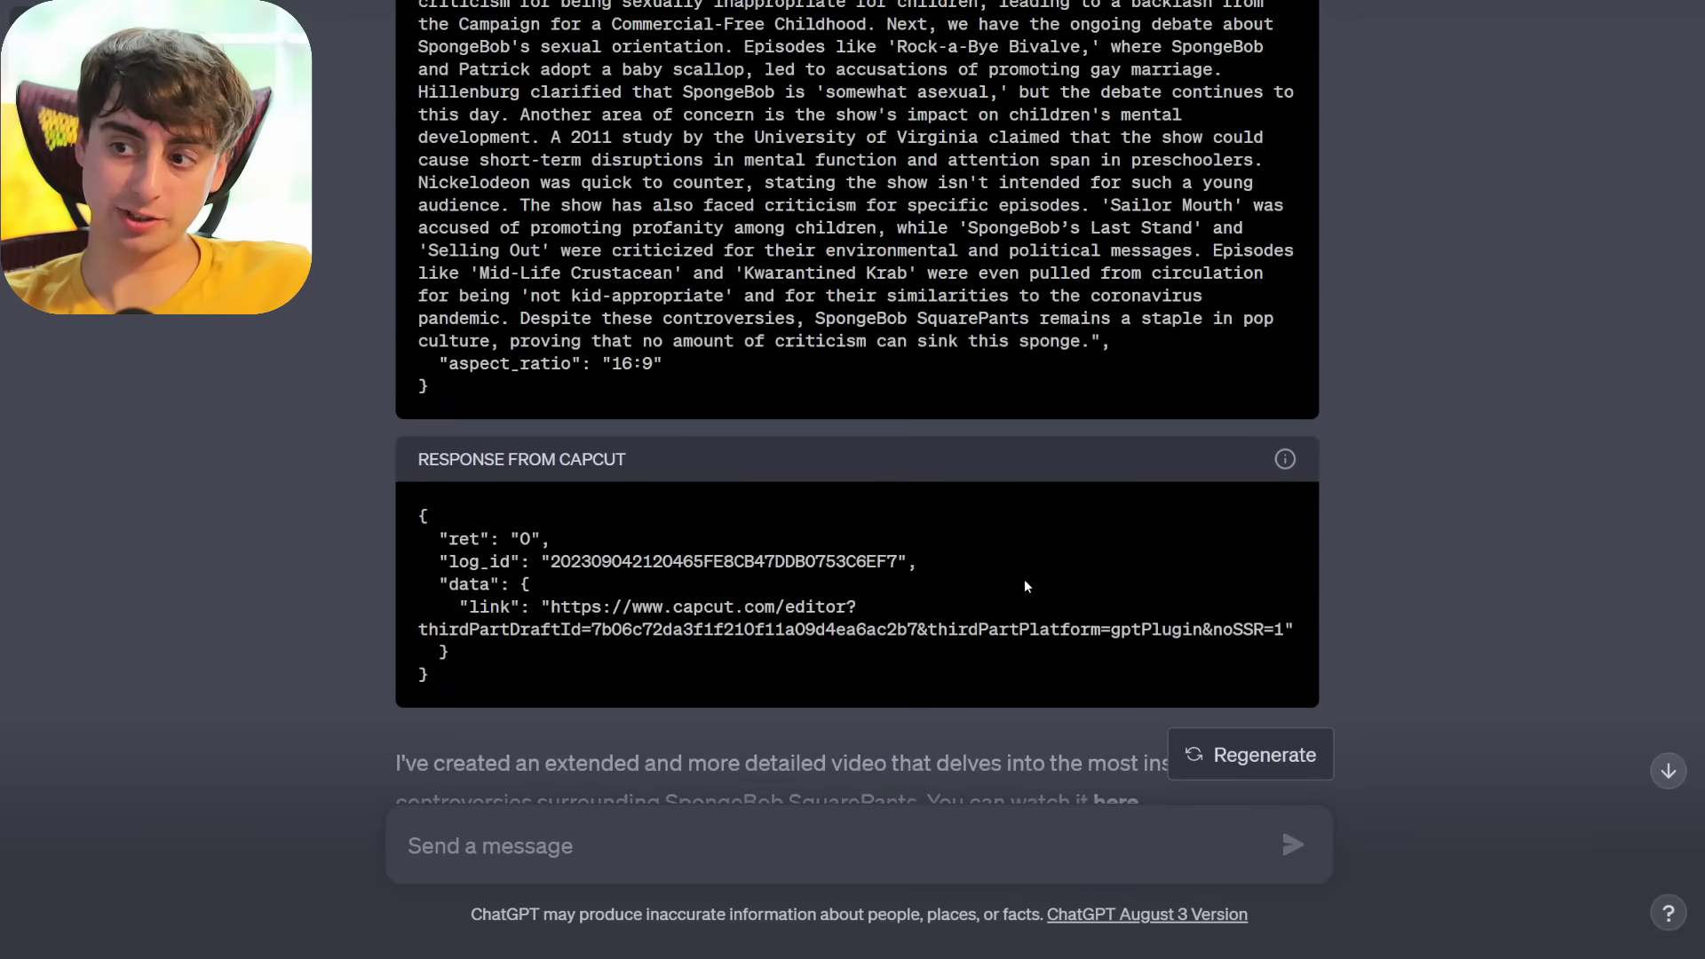
pyautogui.scroll(2, 1032, 595)
pyautogui.scroll(2, 1032, 597)
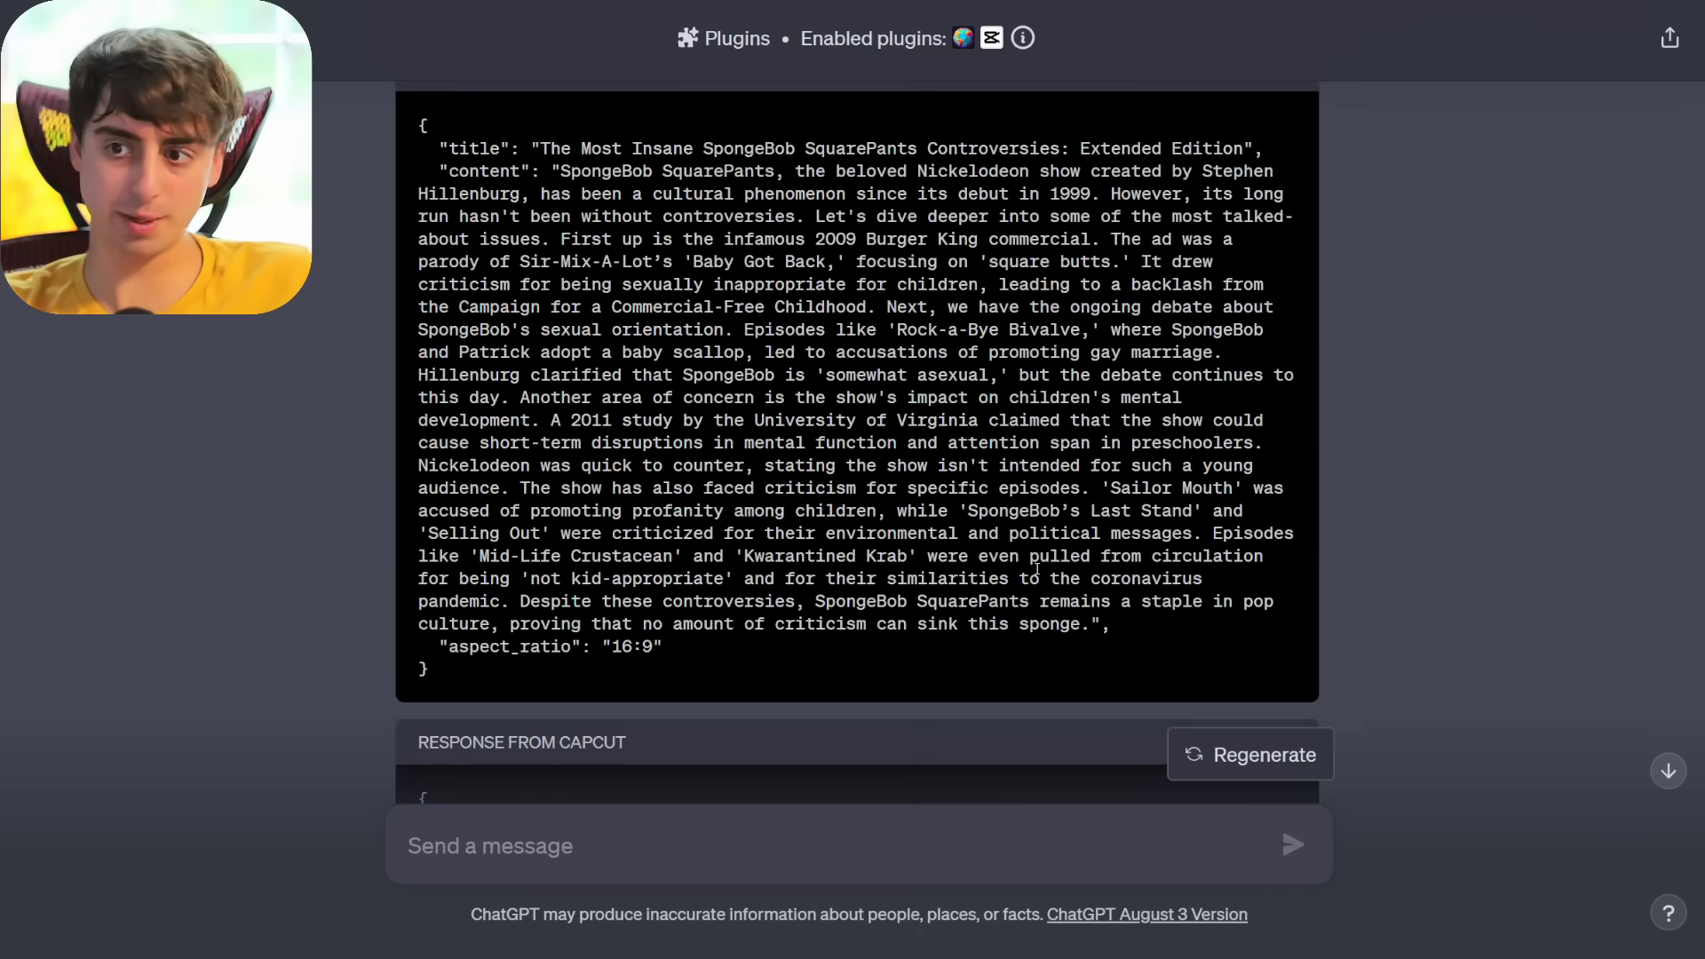